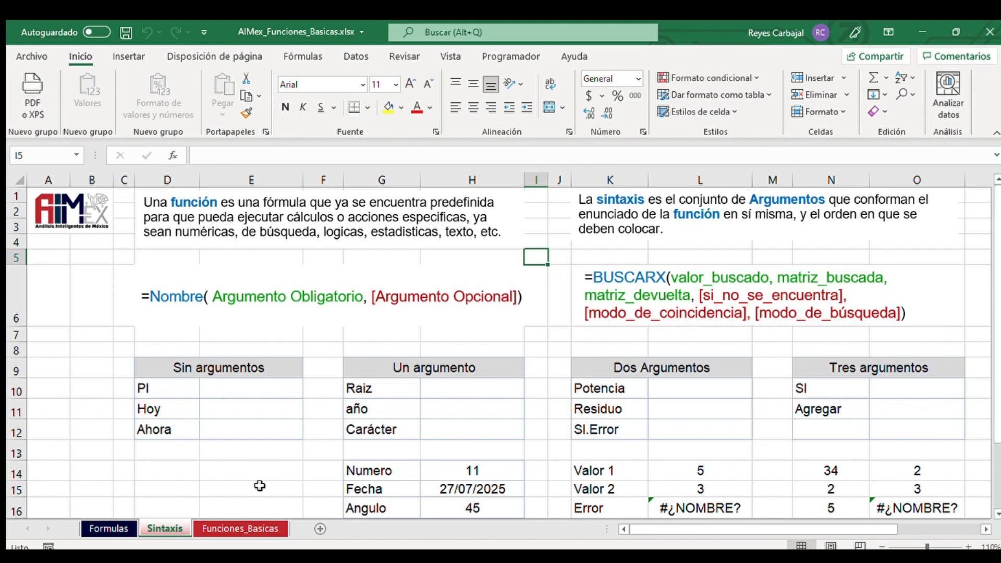
Step: On the Formulas sheet, enter =E2*F2 in the Sub-Total cell G2 and fill it down through G7
click(109, 528)
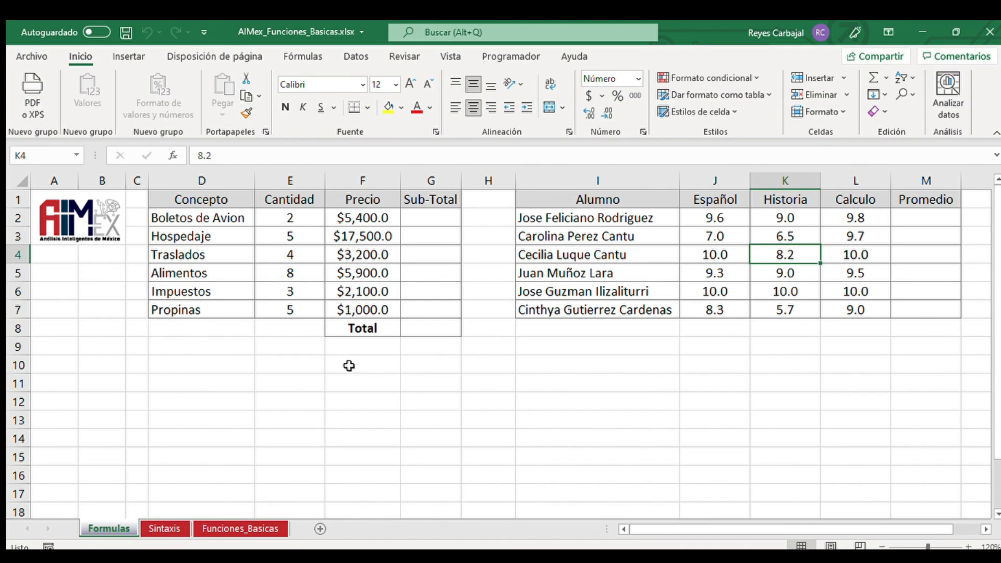
click(454, 214)
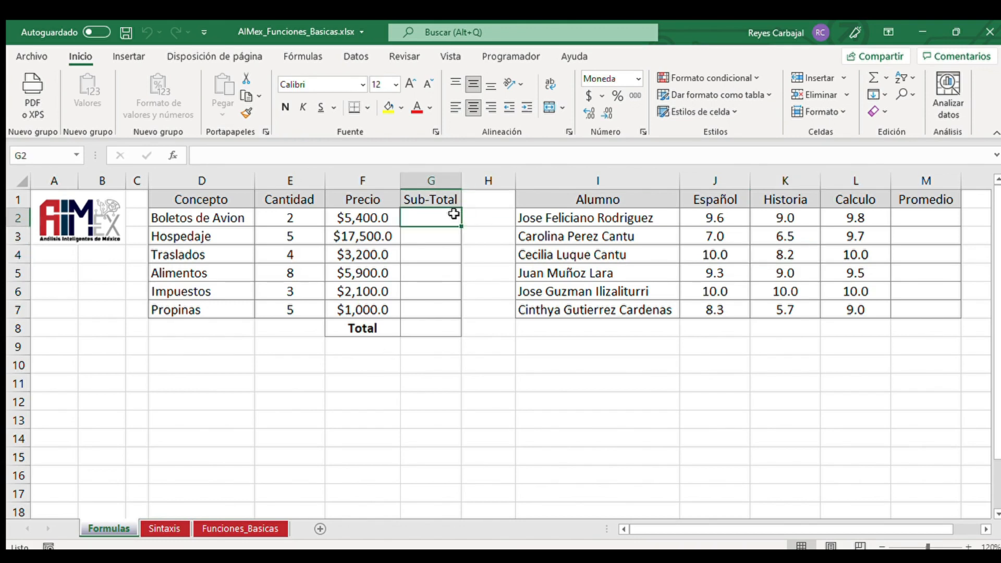
text(=)
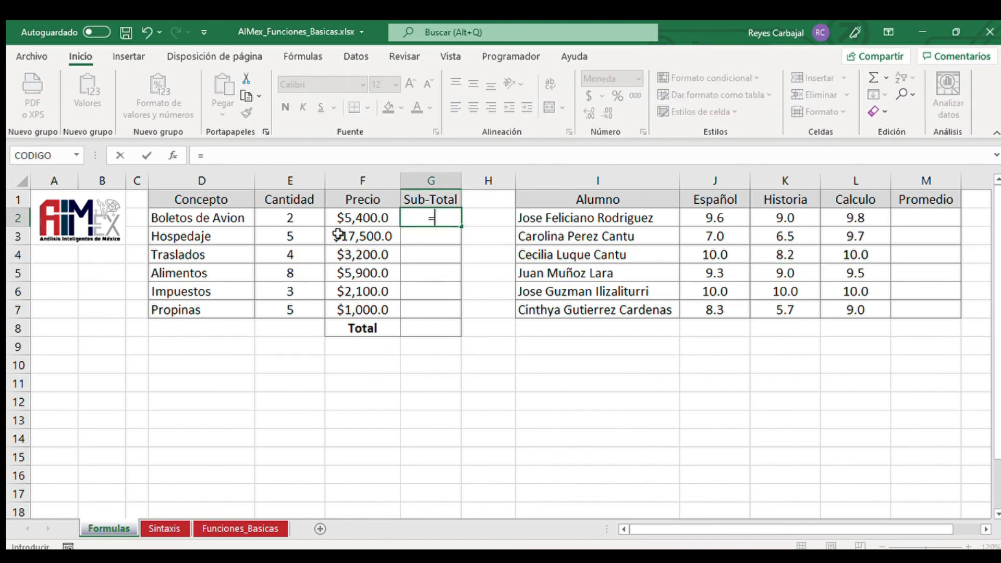
click(313, 223)
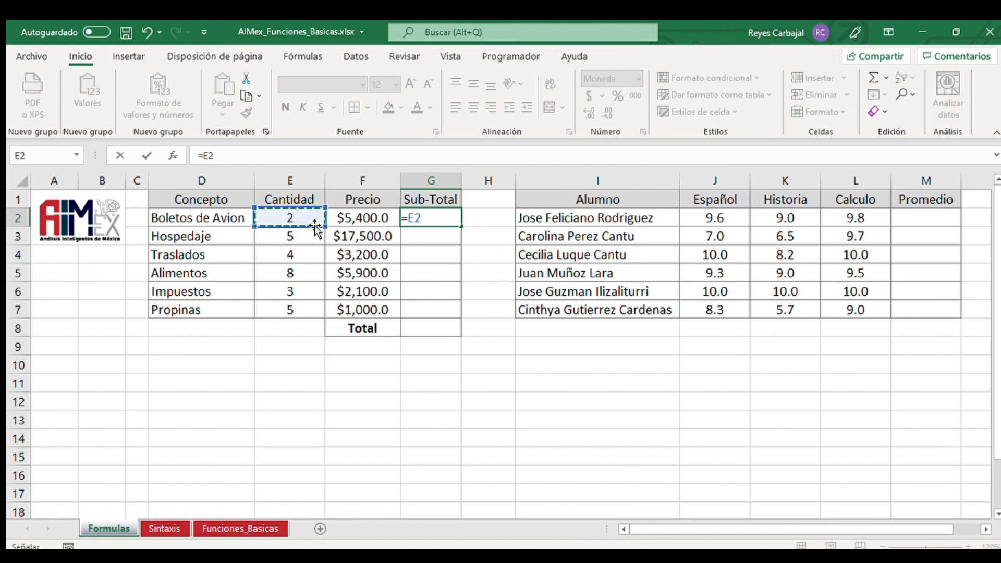
text(*)
click(354, 219)
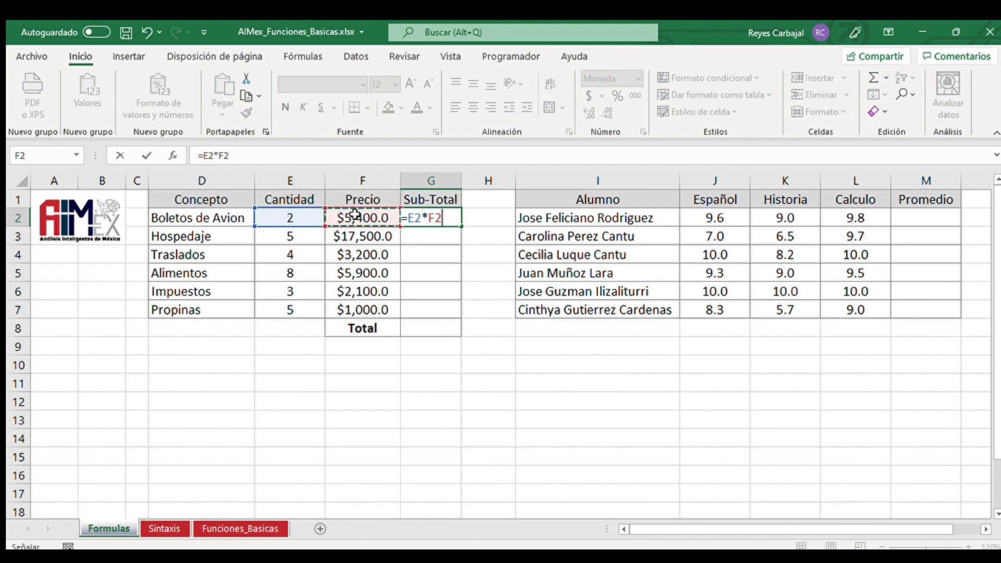
key(ctrl+Return)
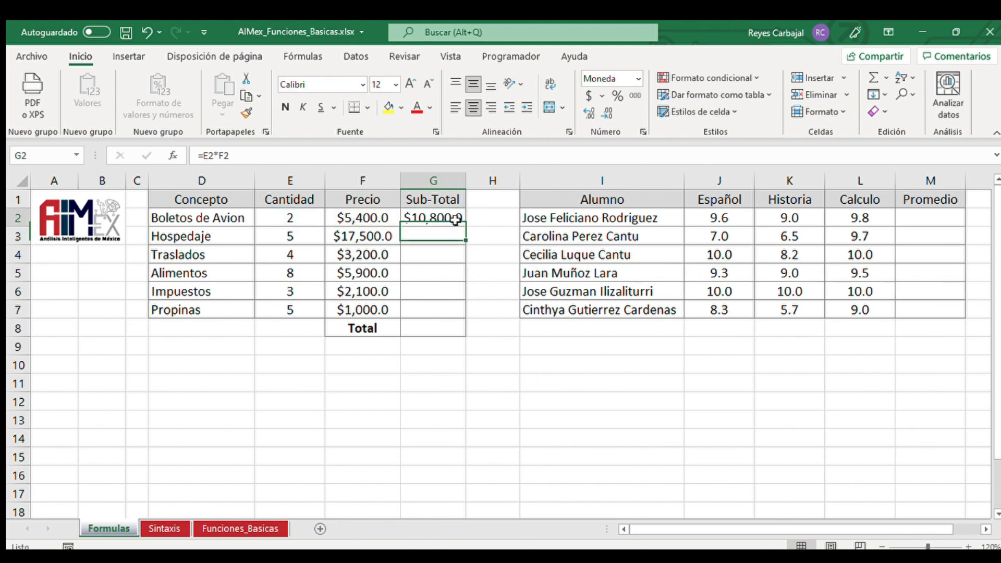
drag(465, 228, 466, 315)
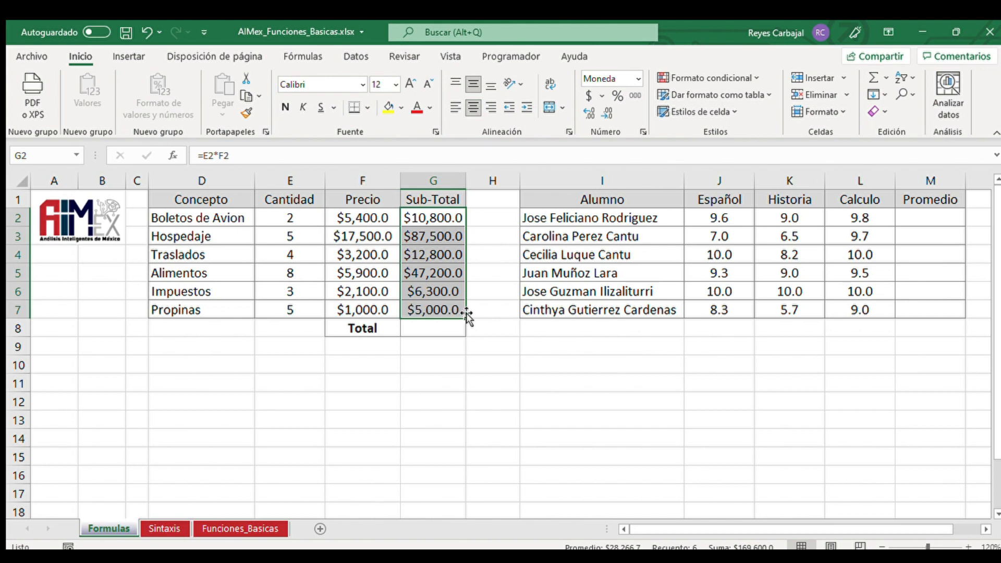
click(438, 230)
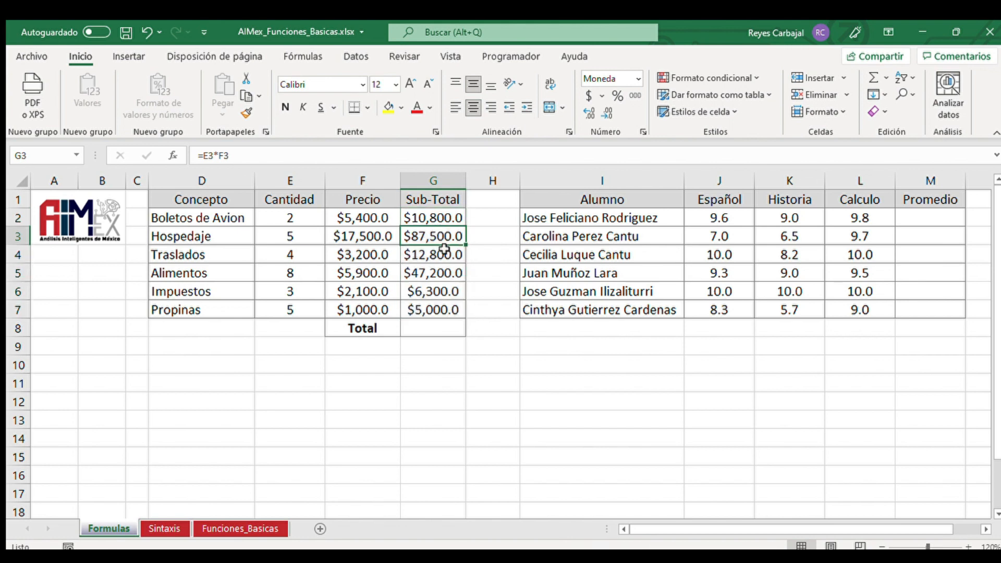
Step: Add up the sub-totals cell by cell in the Total cell G8 with =G2+G3+G4+G5+G6+G7
click(425, 327)
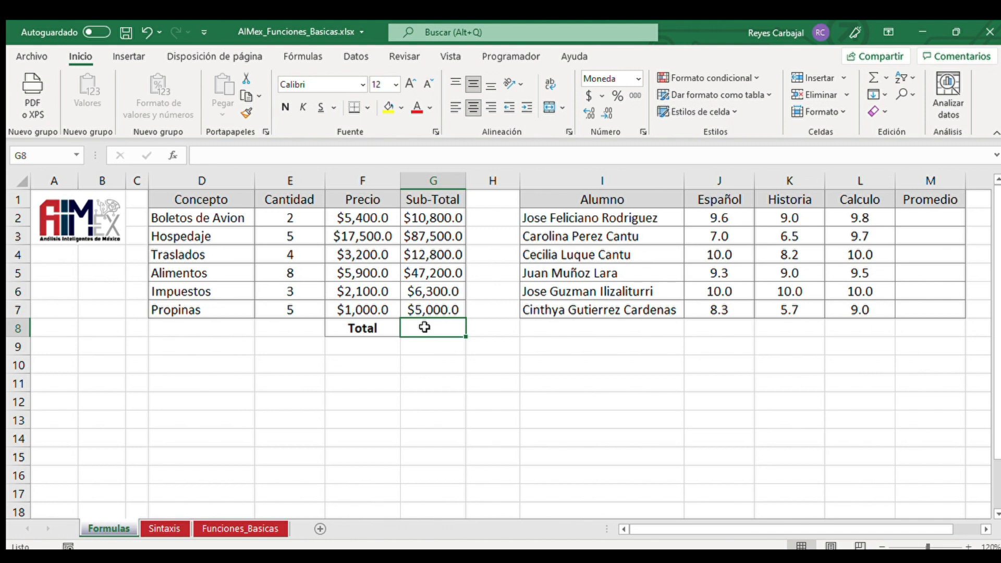
text(=)
click(442, 218)
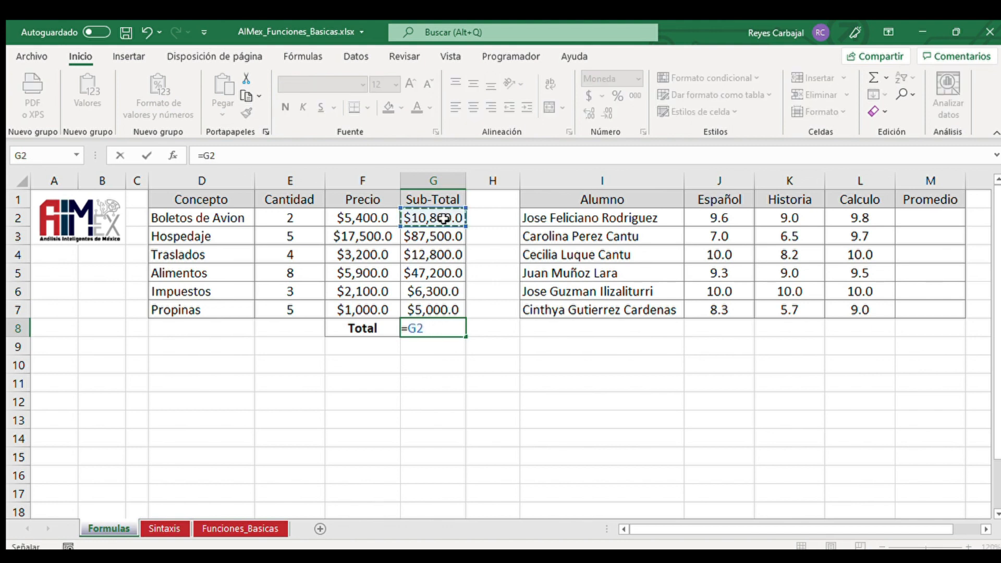
text(+)
click(436, 233)
text(+)
click(443, 254)
text(+)
click(444, 272)
text(+)
click(443, 295)
text(+)
click(451, 310)
text(+)
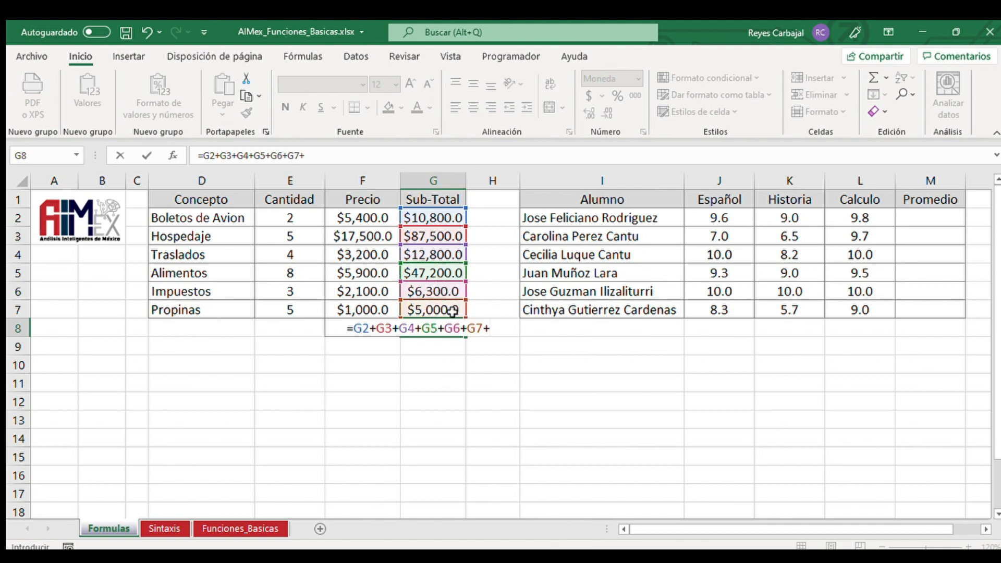
key(BackSpace)
key(Return)
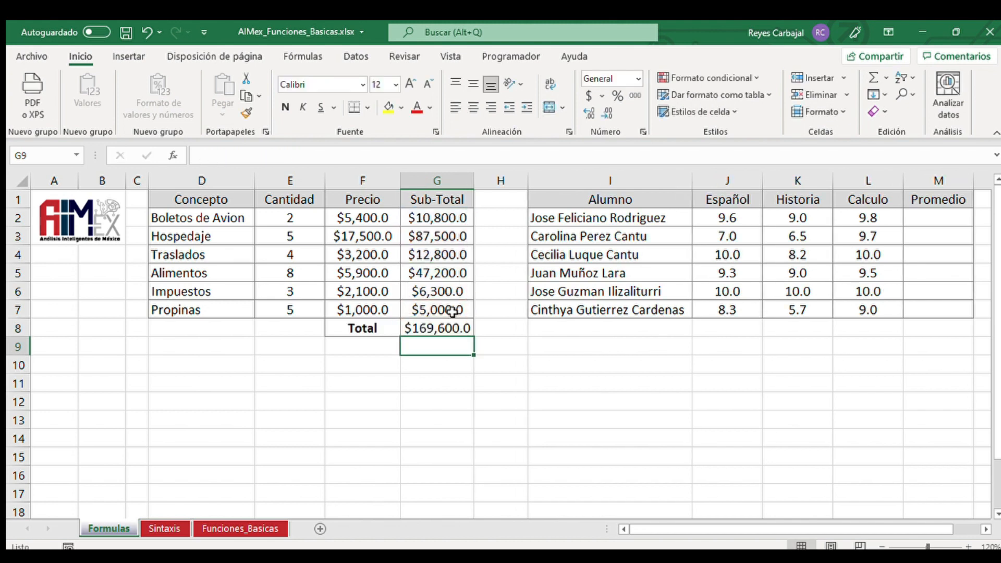
Step: Enter =SUMA(G2:G7) in G9 and compare its formula with the cell-by-cell addition in G8
text(=suma)
key(Tab)
drag(448, 218, 448, 305)
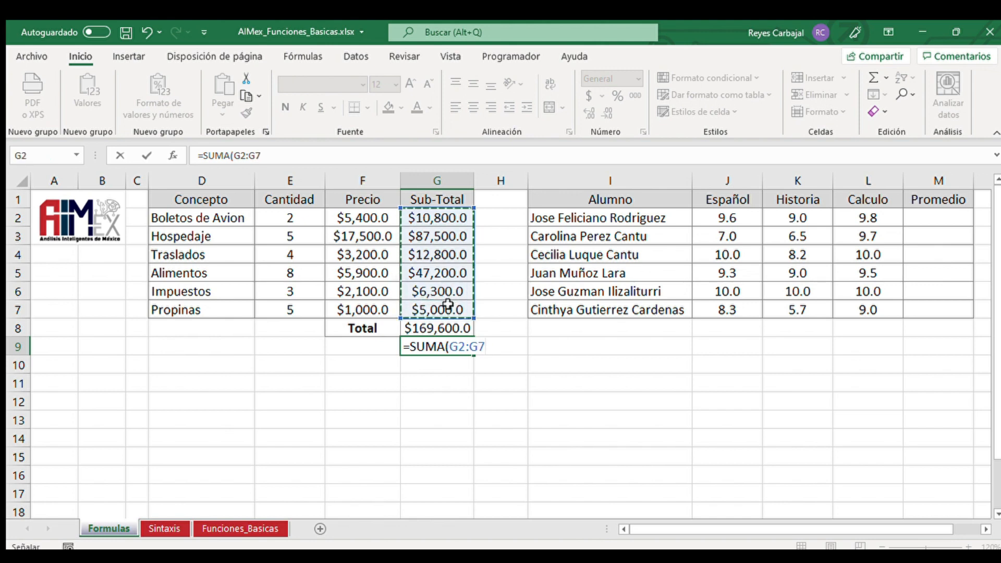
key(Return)
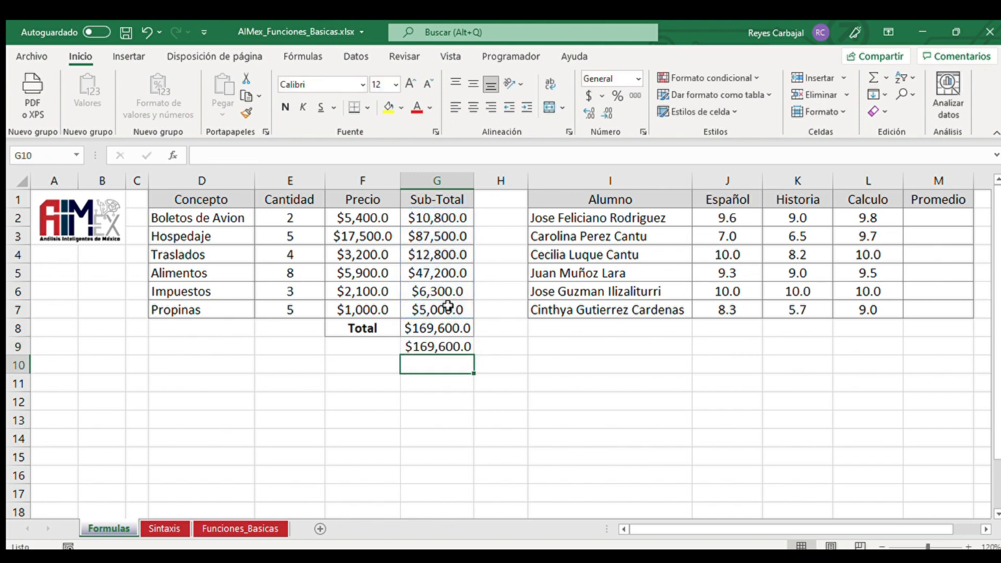
double_click(456, 327)
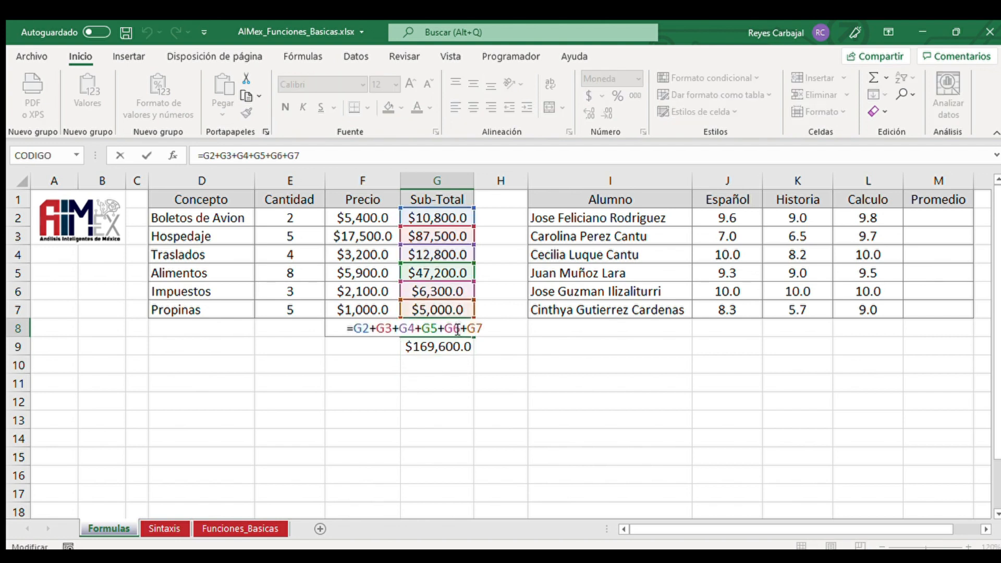
key(Return)
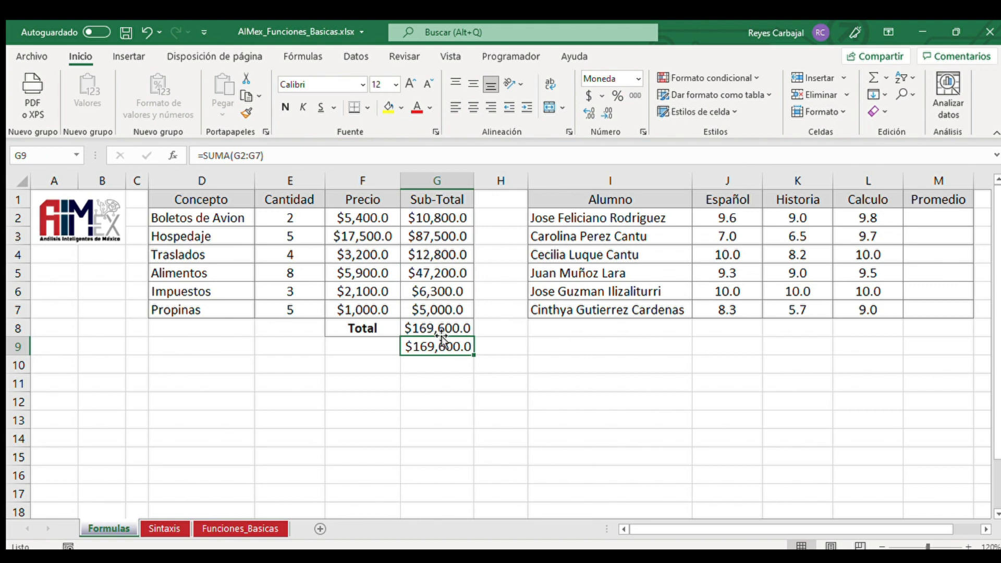
double_click(445, 346)
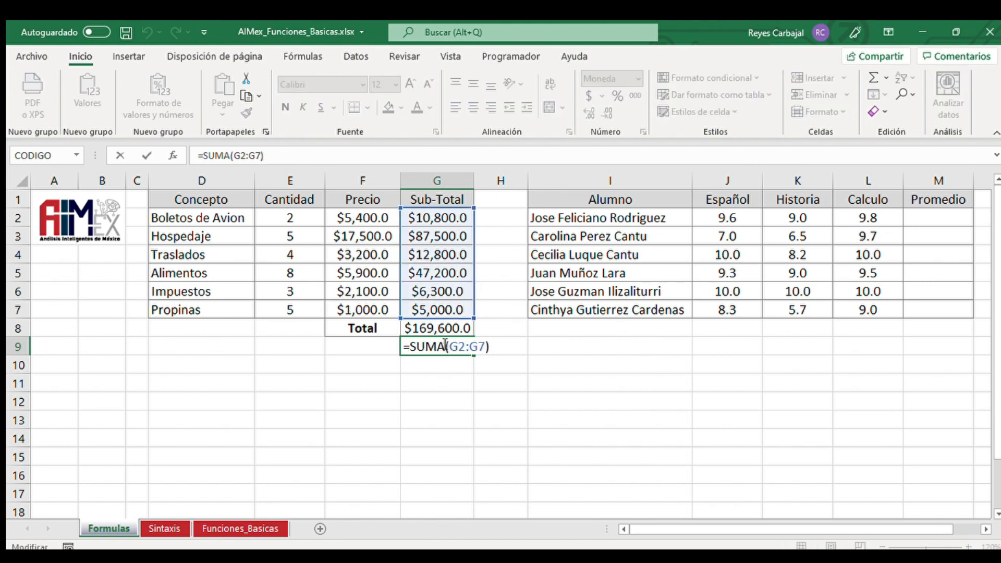
key(Return)
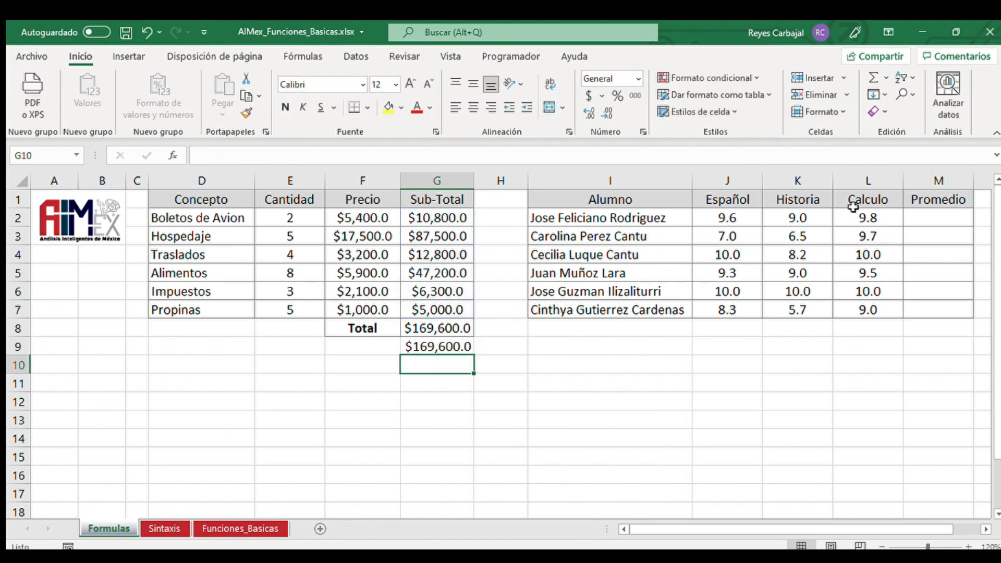
Step: Calculate the first student's average in the Promedio cell M2 with =(J2+K2+L2)/3
click(945, 219)
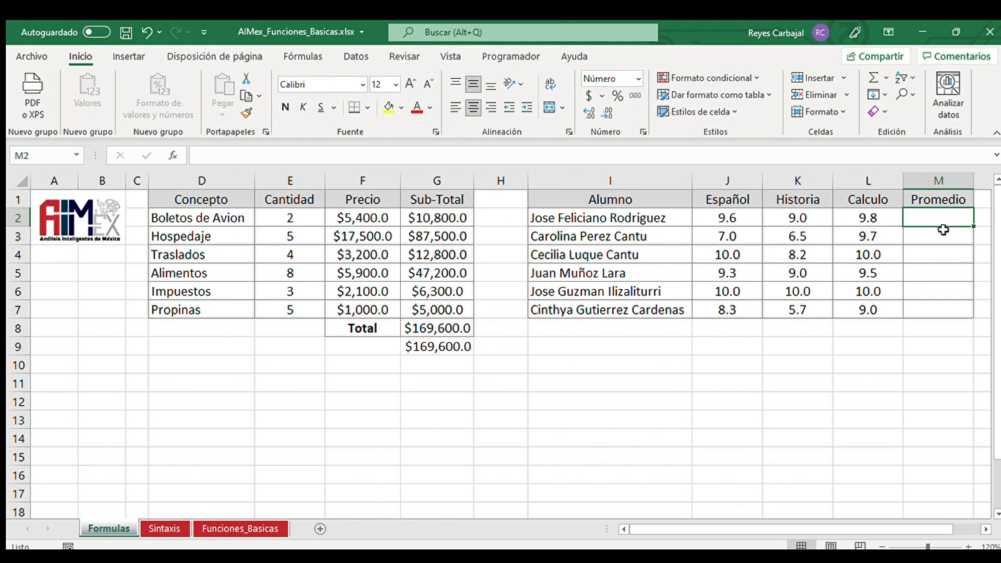
click(984, 530)
click(984, 530)
click(984, 529)
click(984, 530)
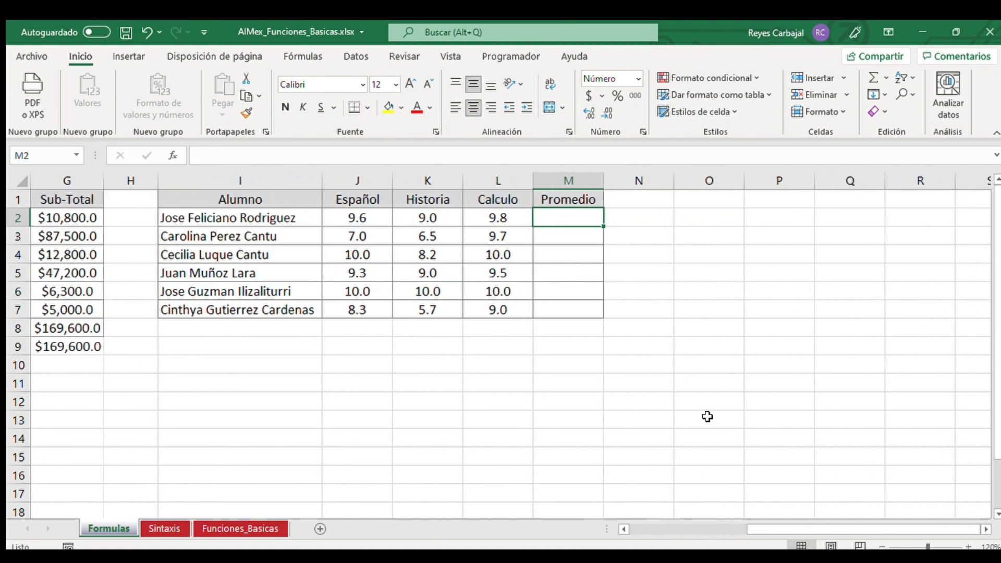
text(=()
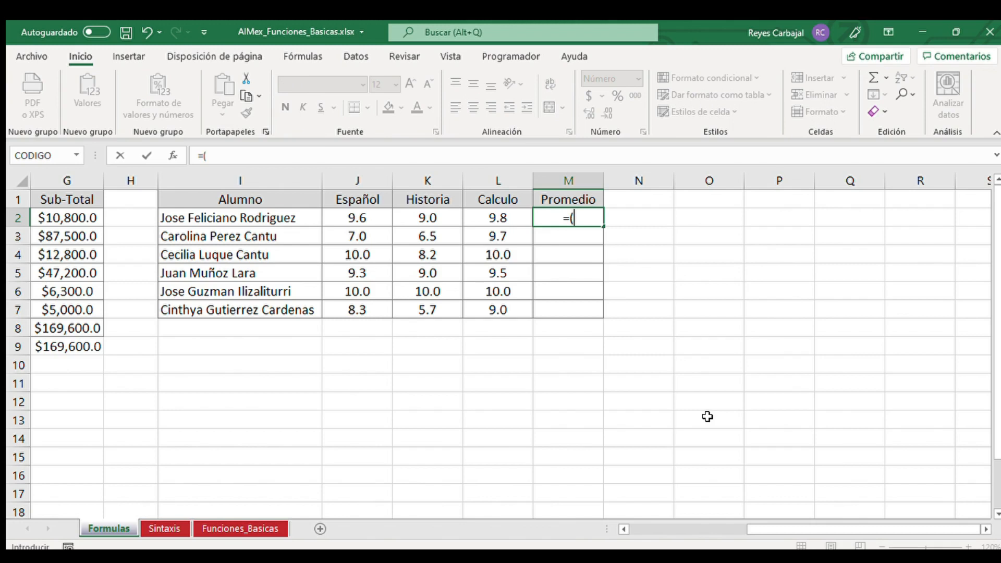
click(348, 219)
text(+)
click(425, 236)
click(429, 218)
text(+)
click(495, 217)
text())
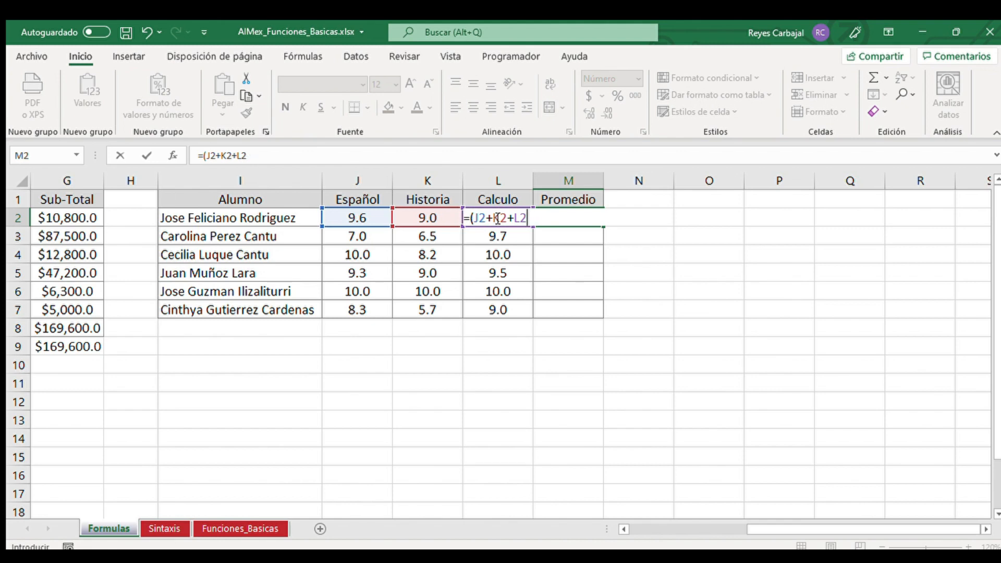
text(/3)
key(Return)
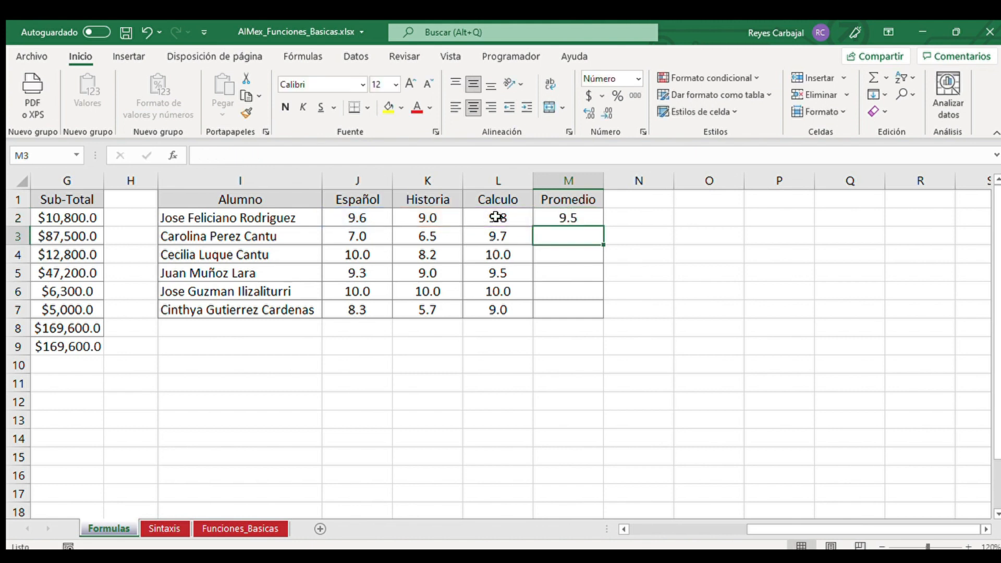
Step: Enter =PROMEDIO(J3:L3) in M3 for the second student and compare its formula with the manual average in M2
text(=prom)
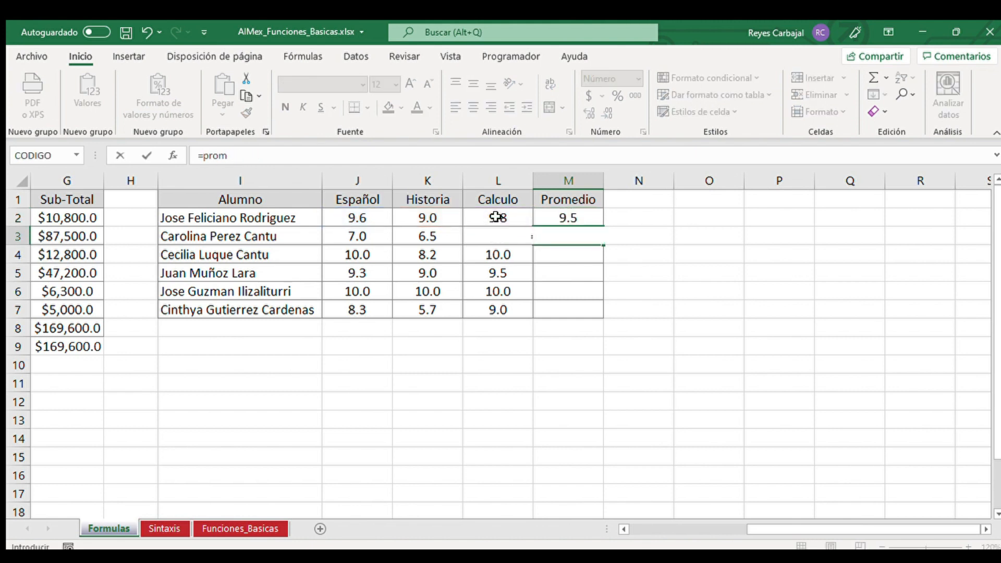
key(Tab)
drag(361, 237, 469, 228)
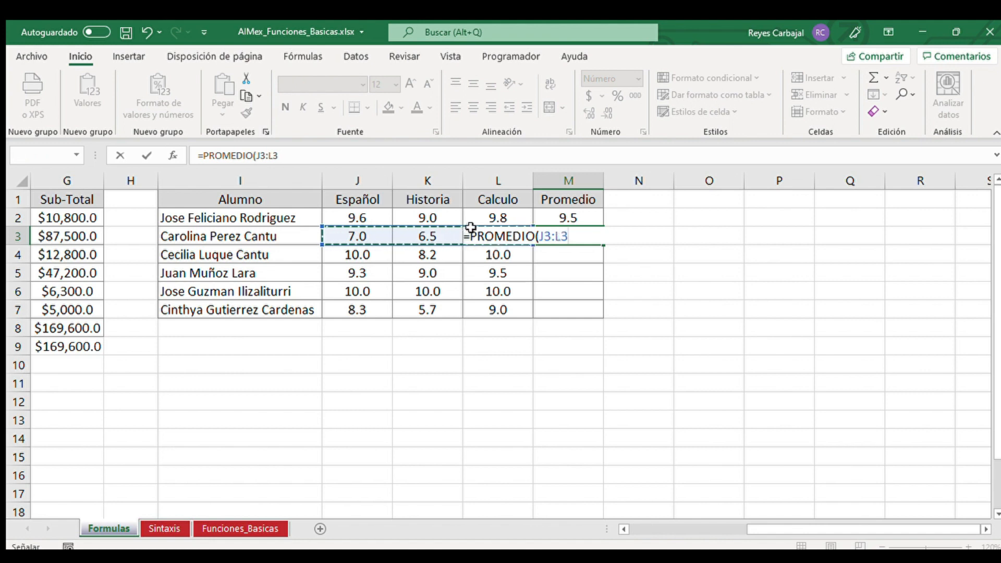
key(Return)
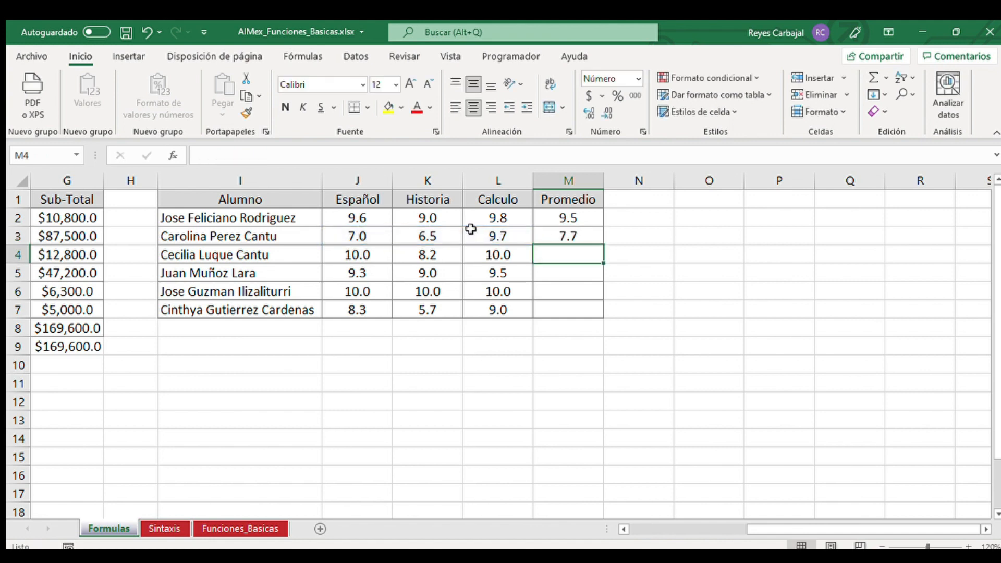
double_click(563, 220)
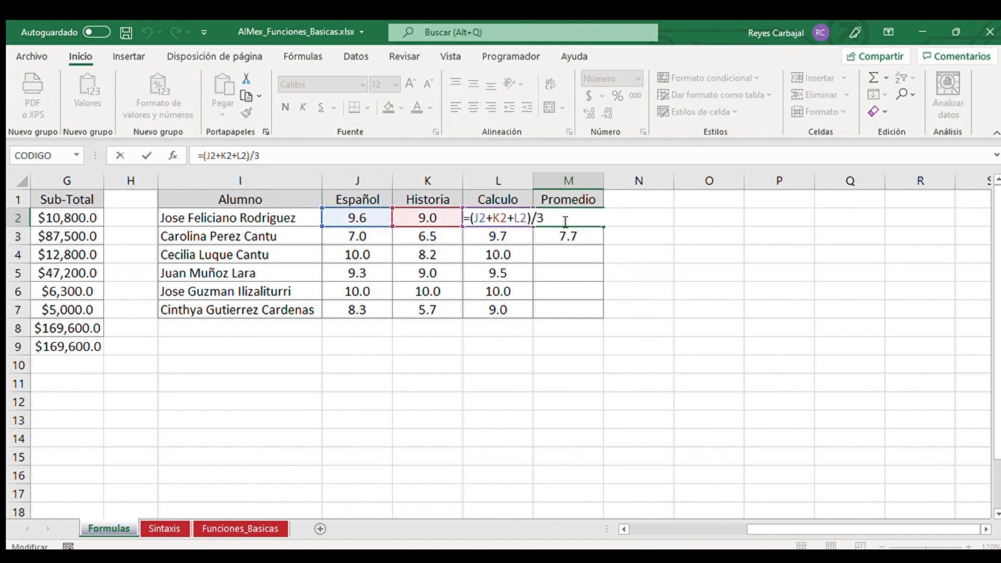
key(Return)
double_click(563, 236)
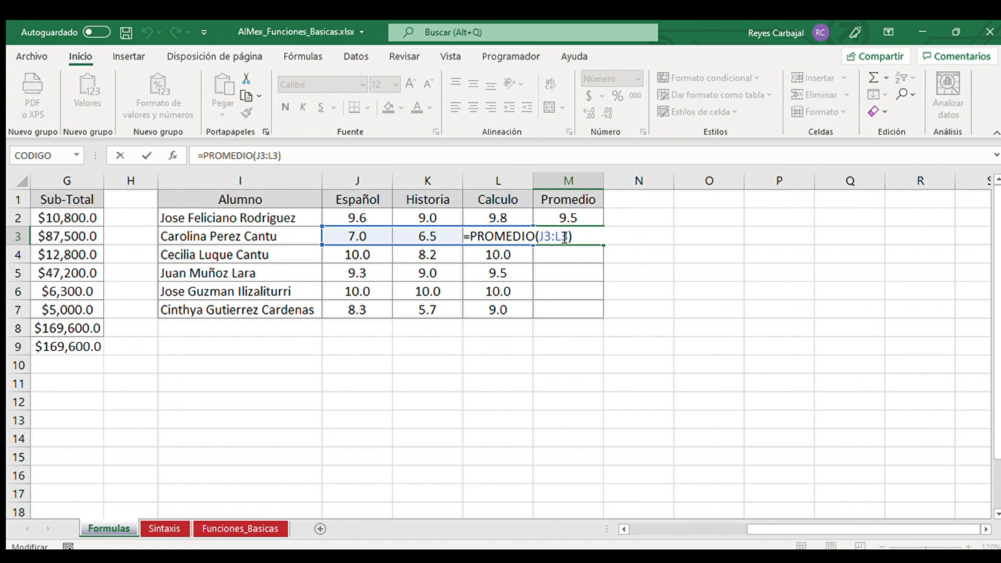
key(Return)
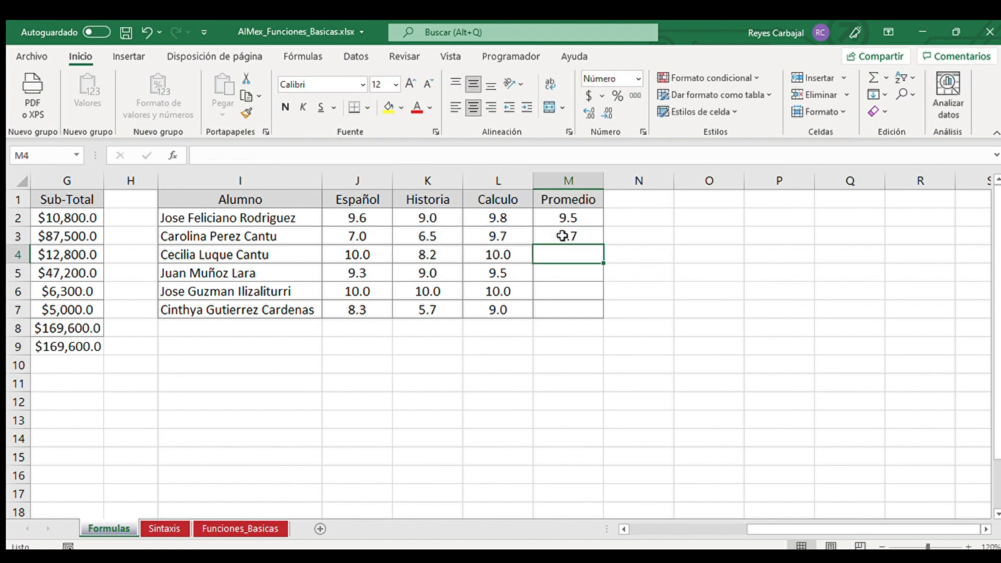
Step: On the Sintaxis sheet, enter the argument-free function =PI() in E10 next to the PI label
click(165, 529)
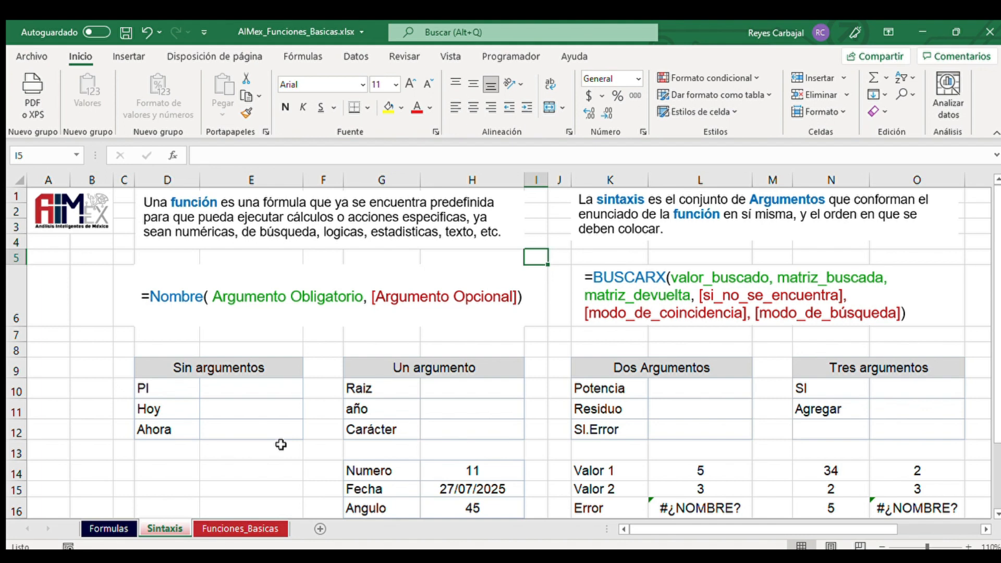
click(276, 386)
text(=)
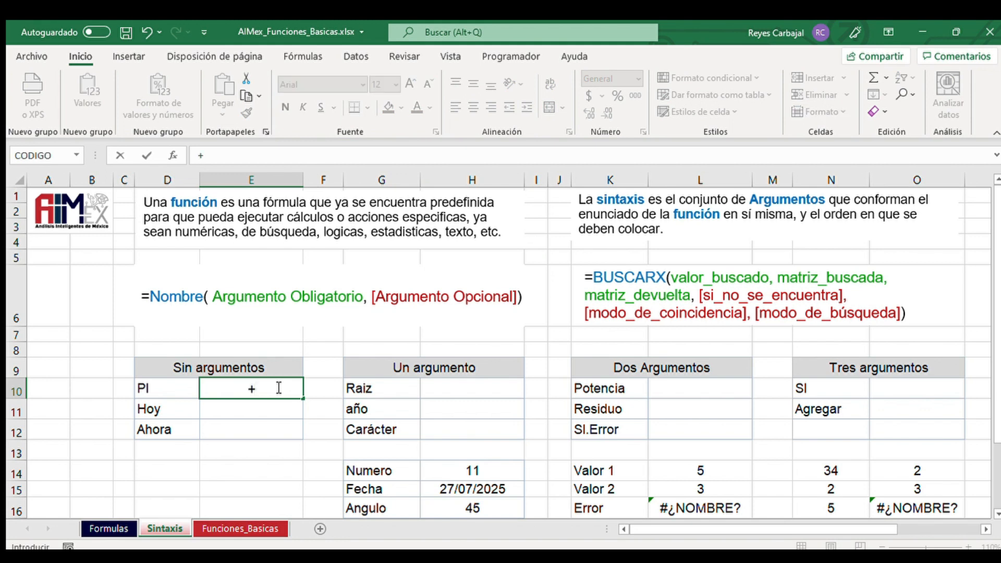
key(BackSpace)
text(=pi()
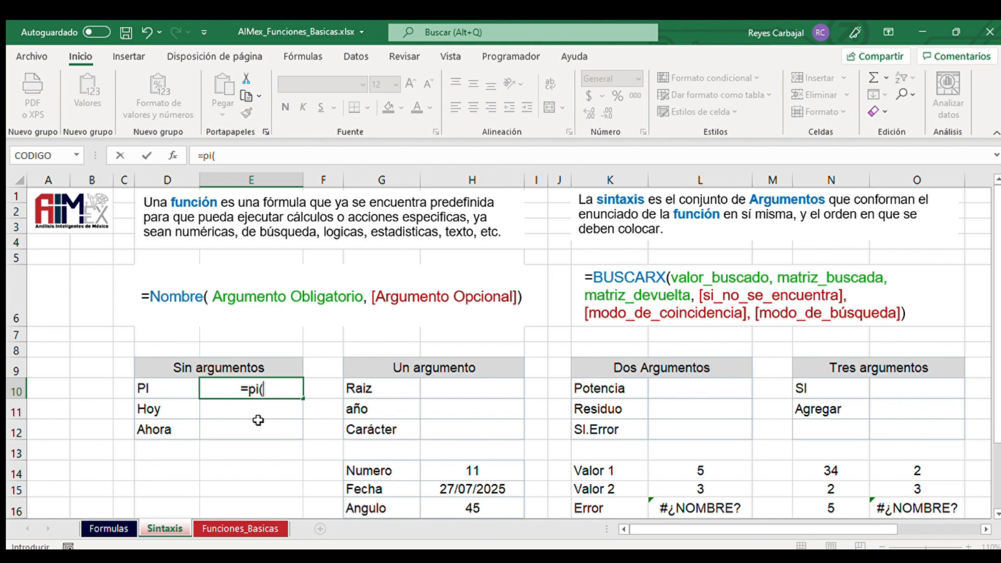
text())
key(Return)
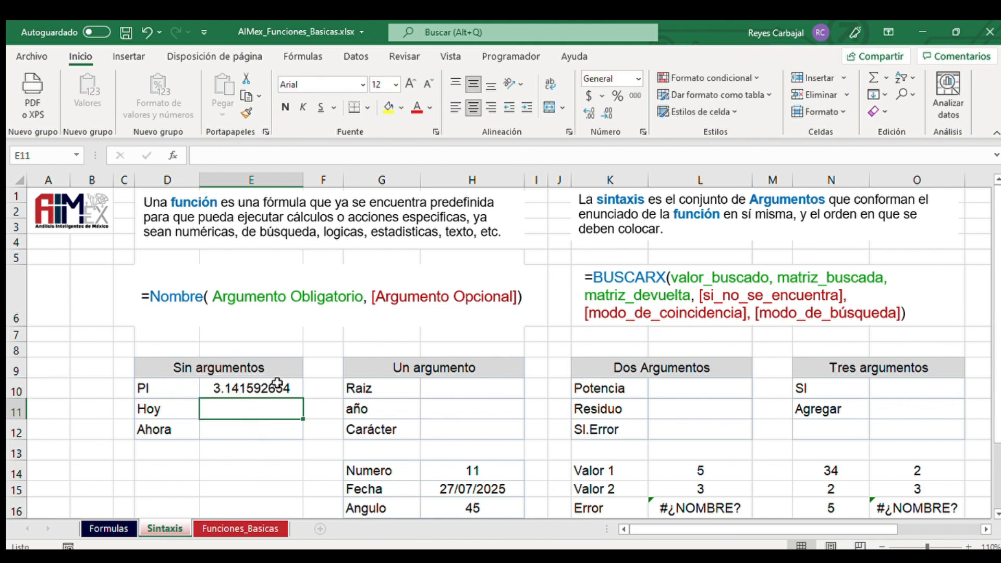
Step: Format the PI result in E10 to show four decimal places
click(277, 382)
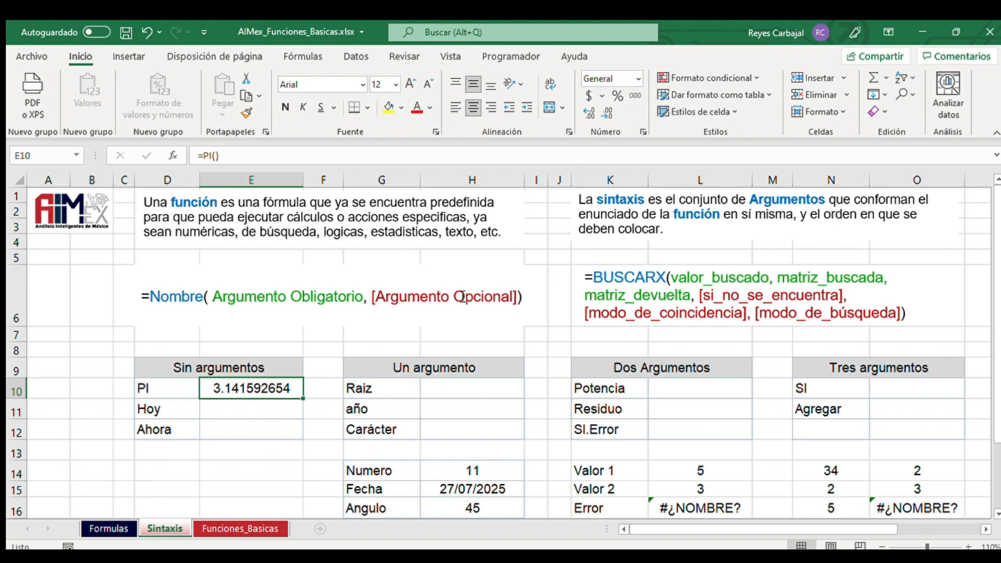
click(605, 112)
click(604, 111)
click(605, 112)
click(605, 111)
click(605, 111)
click(604, 111)
click(588, 114)
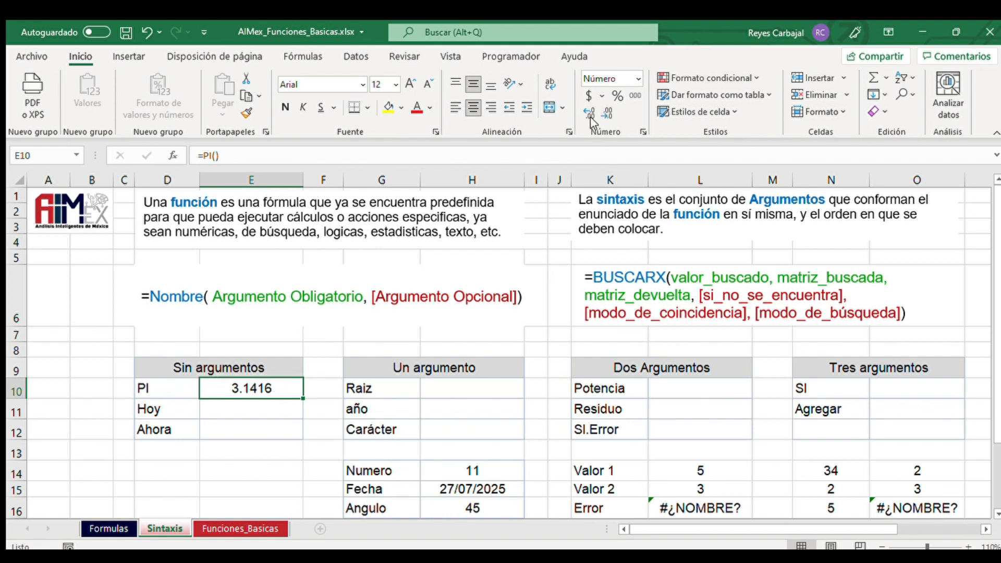
Step: Extend the PI result in E10 to show nine decimal places
click(589, 114)
click(589, 115)
click(588, 115)
click(589, 115)
click(589, 115)
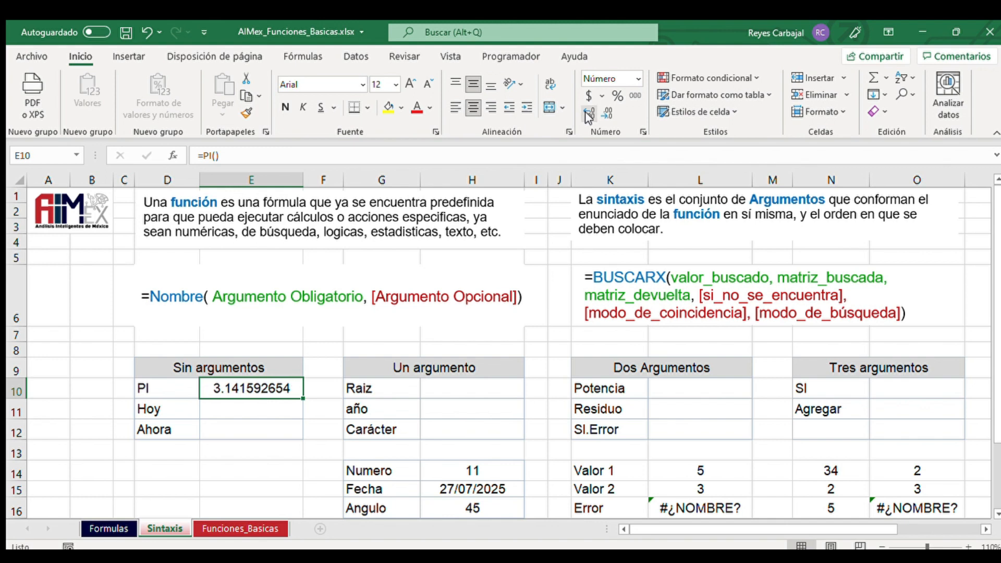
Step: Enter the argument-free function =HOY() in E11 next to the Hoy label and review its formula
click(255, 408)
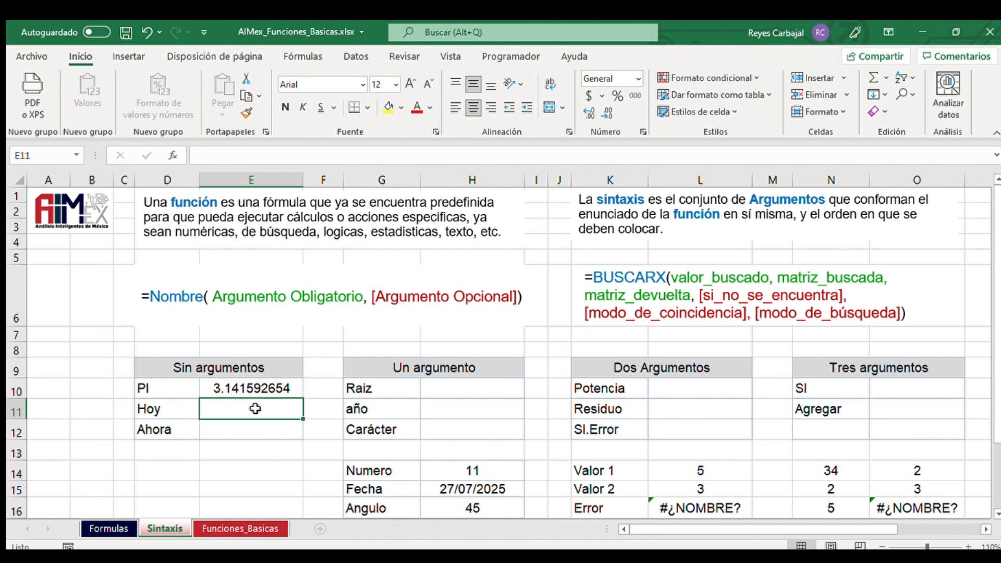
text(=hoy)
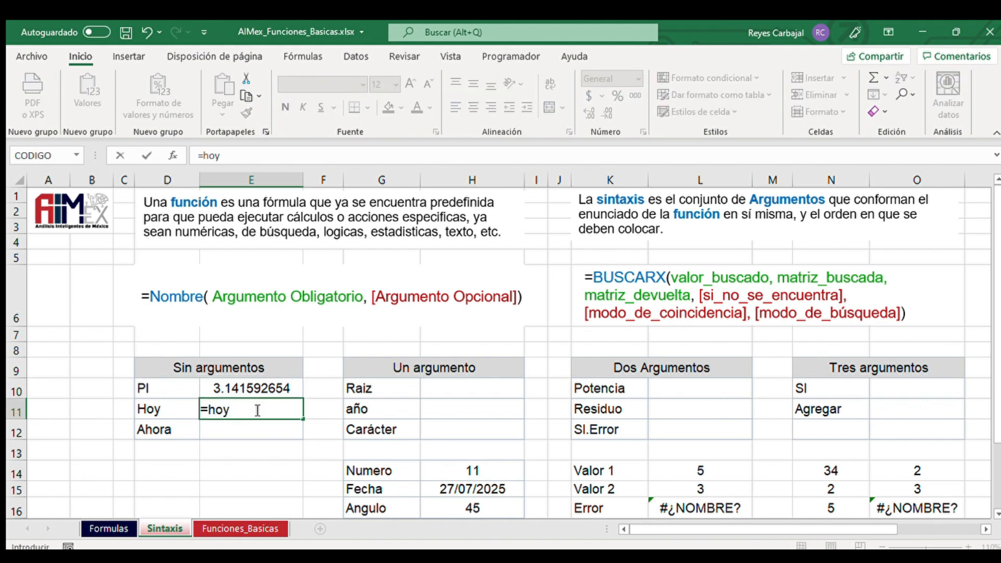
key(Tab)
key(Return)
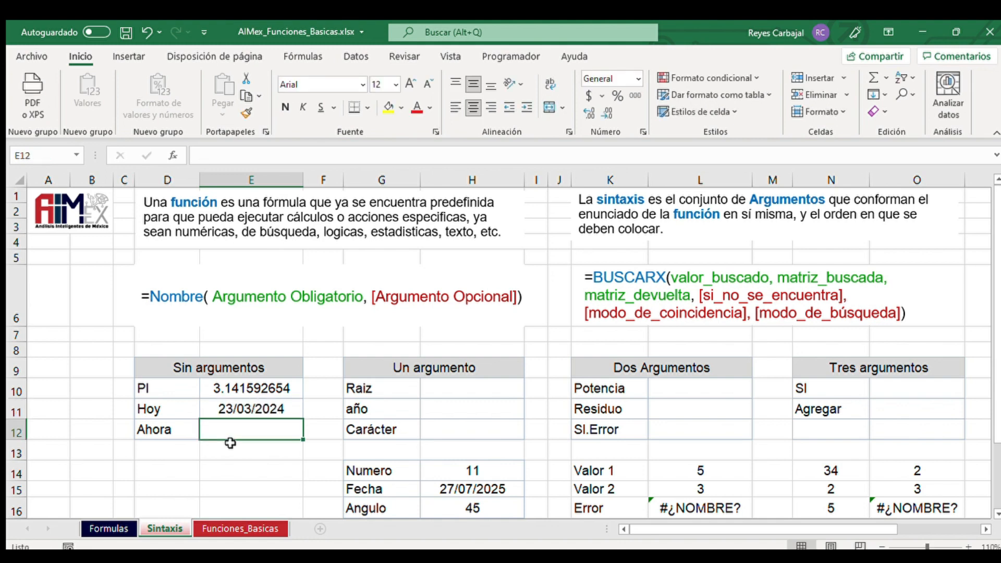
double_click(269, 405)
key(Return)
Step: Enter the argument-free function =AHORA() in E12 next to the Ahora label
text(=ah)
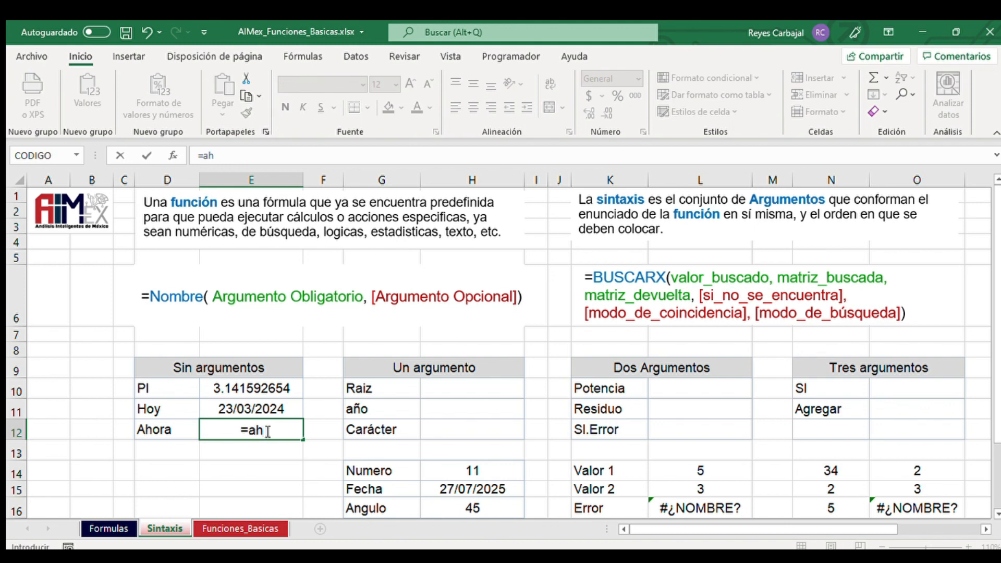
text(o)
key(Tab)
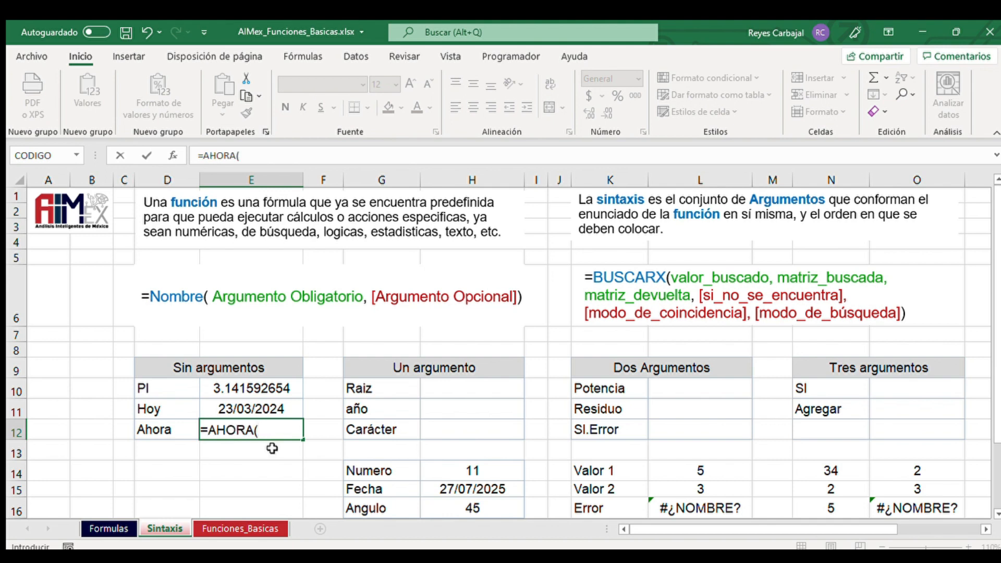
key(Return)
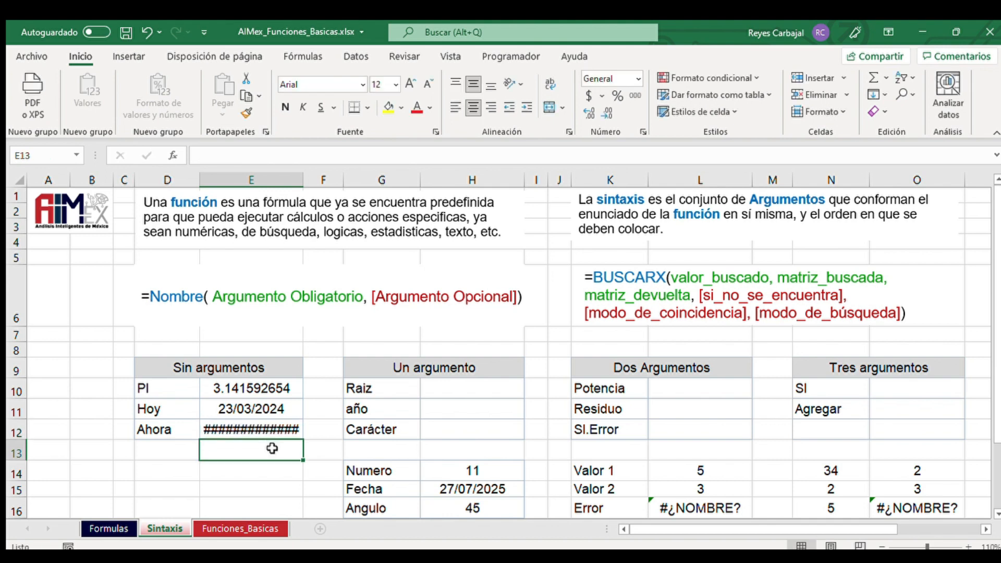
Step: Widen column E enough to fit the full date and time in the Ahora cell E12
click(276, 434)
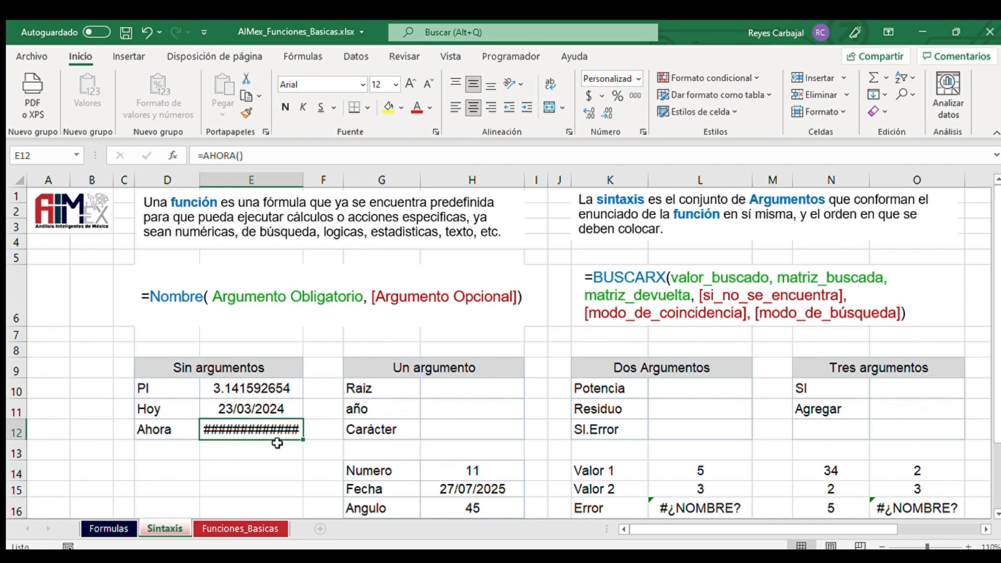
mouse_move(306, 181)
mouse_down()
mouse_move(353, 182)
mouse_move(320, 196)
mouse_move(320, 183)
mouse_move(300, 188)
mouse_up()
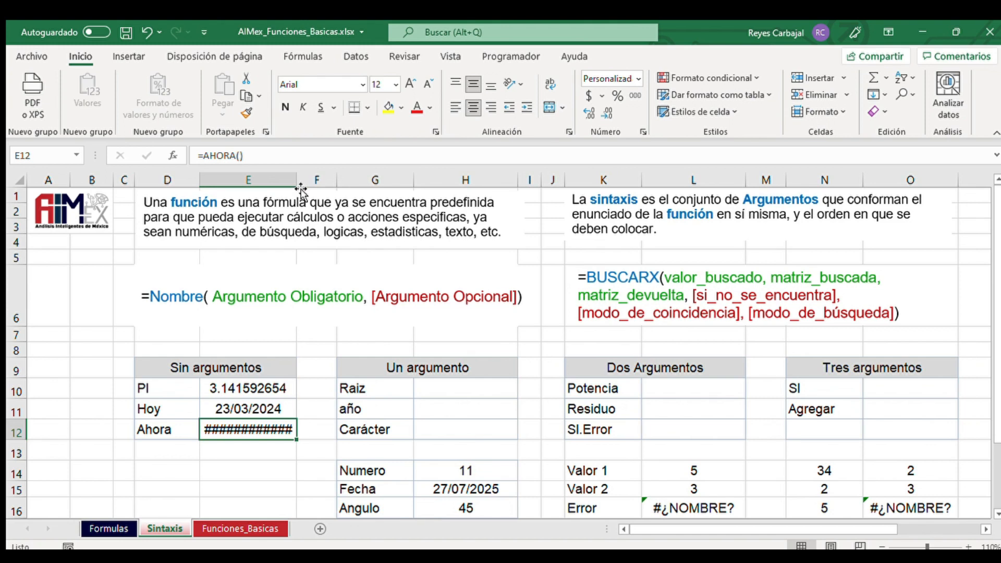
drag(297, 182, 318, 182)
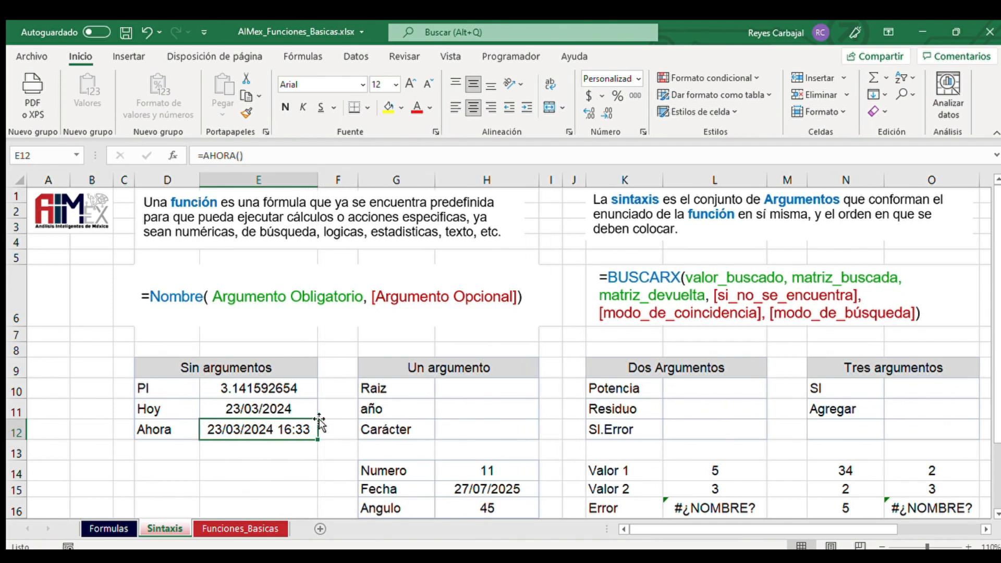
Step: Calculate a square root in the Raiz cell H10 with the literal argument 7, using =RAIZ(7)
scroll(459, 406, down, 1)
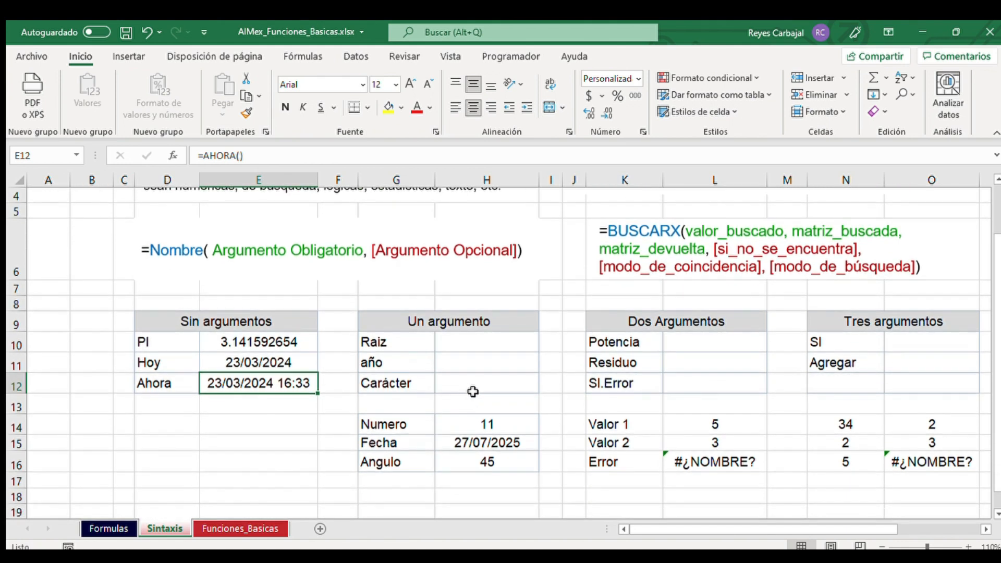
scroll(472, 386, down, 1)
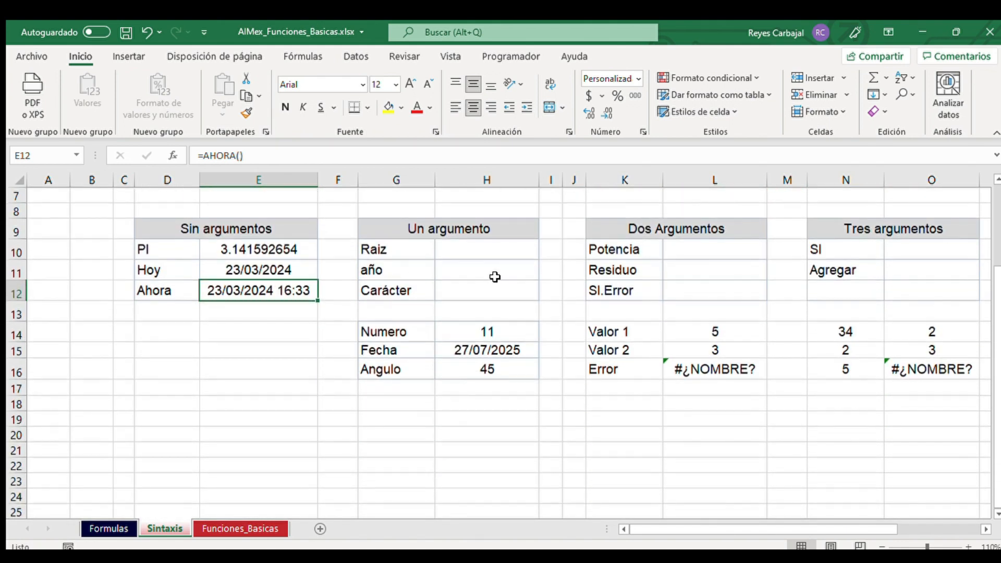
click(489, 254)
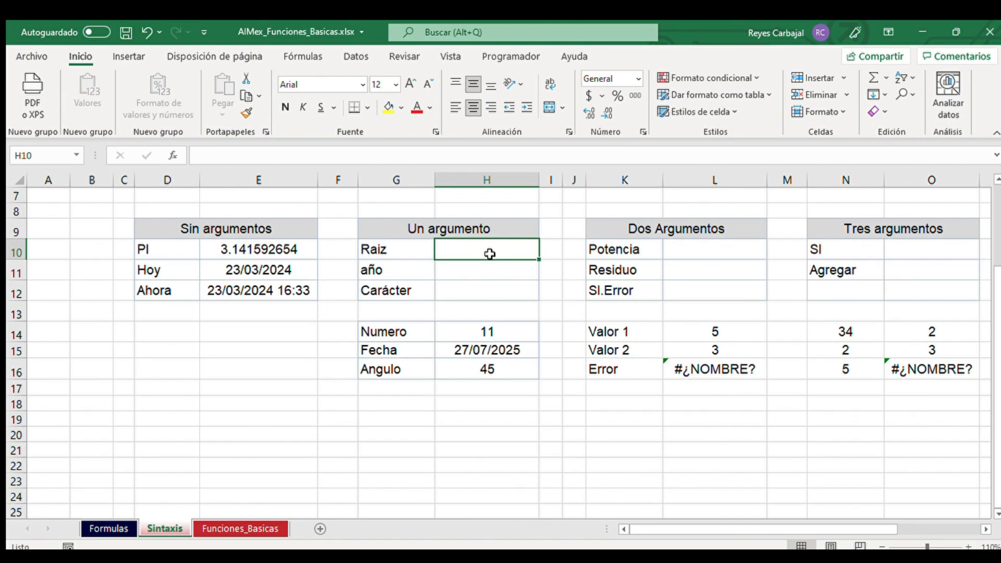
text(=ra)
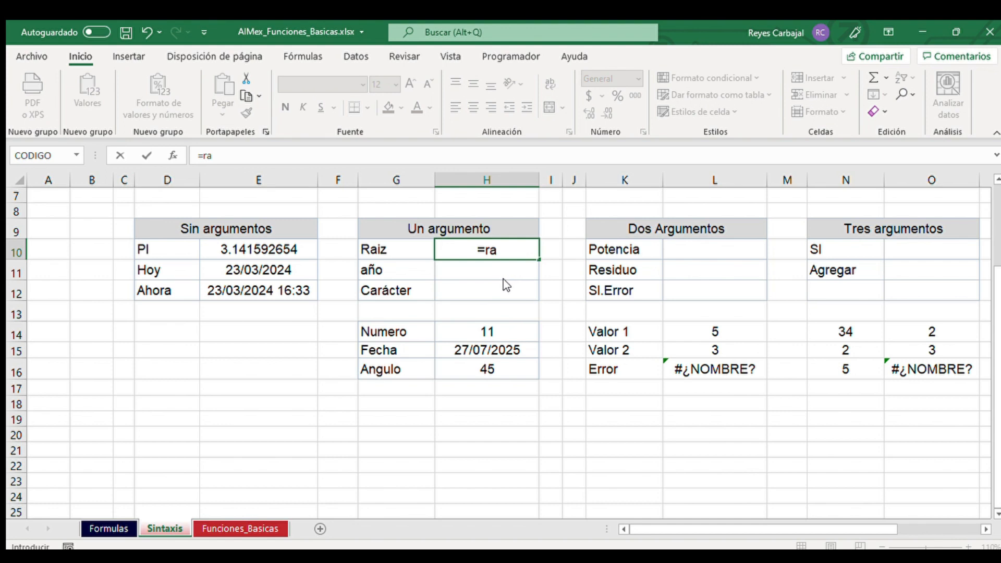
key(Tab)
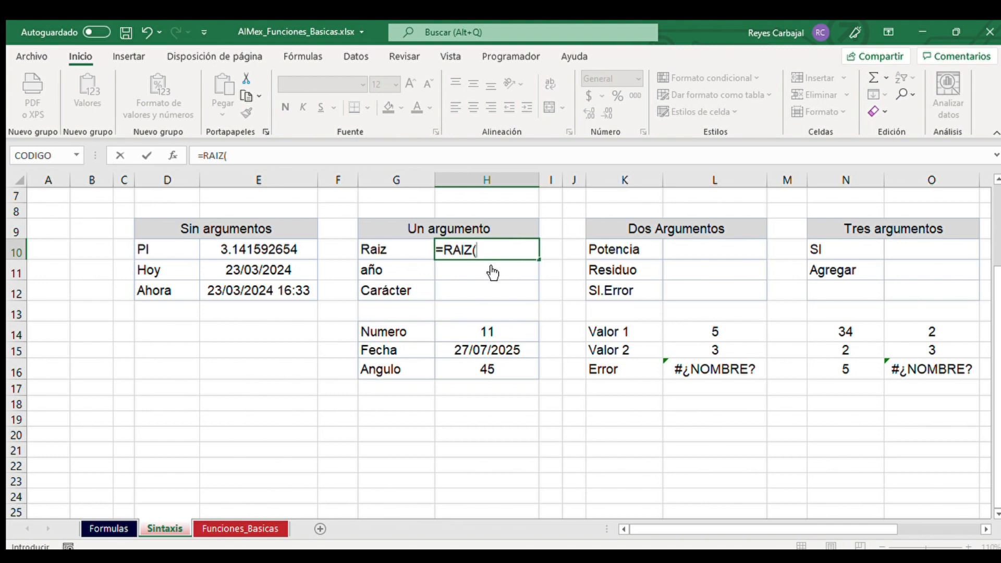
text(7)
key(Return)
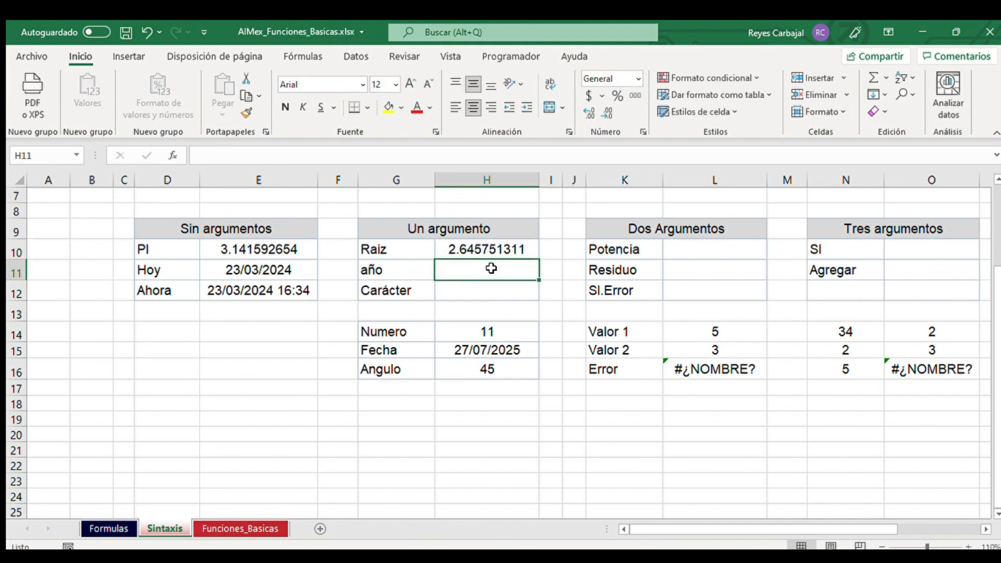
Step: Replace the literal argument in H10 with a reference to the Numero cell, making the formula =RAIZ(H14)
double_click(486, 251)
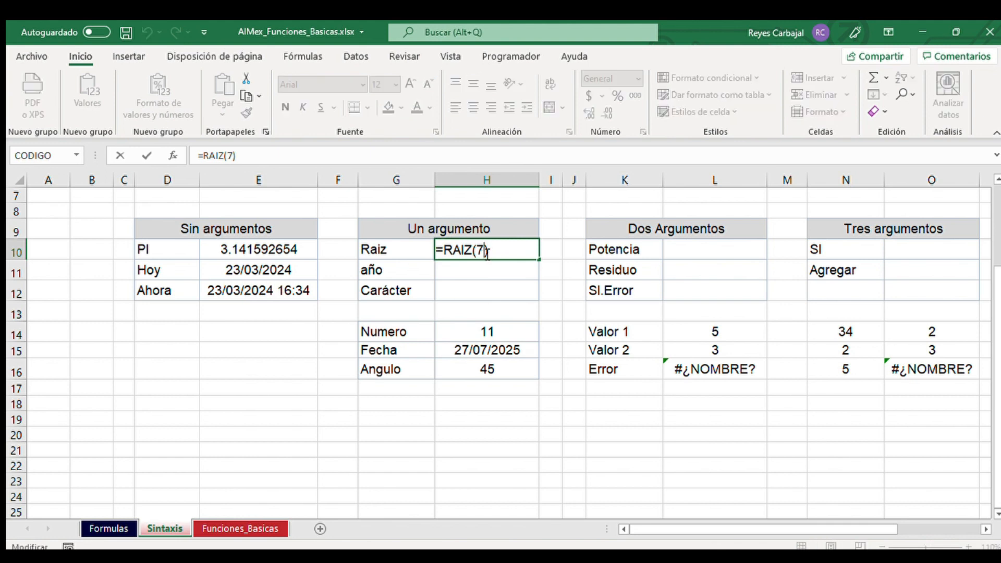
key(BackSpace)
key(BackSpace)
click(490, 331)
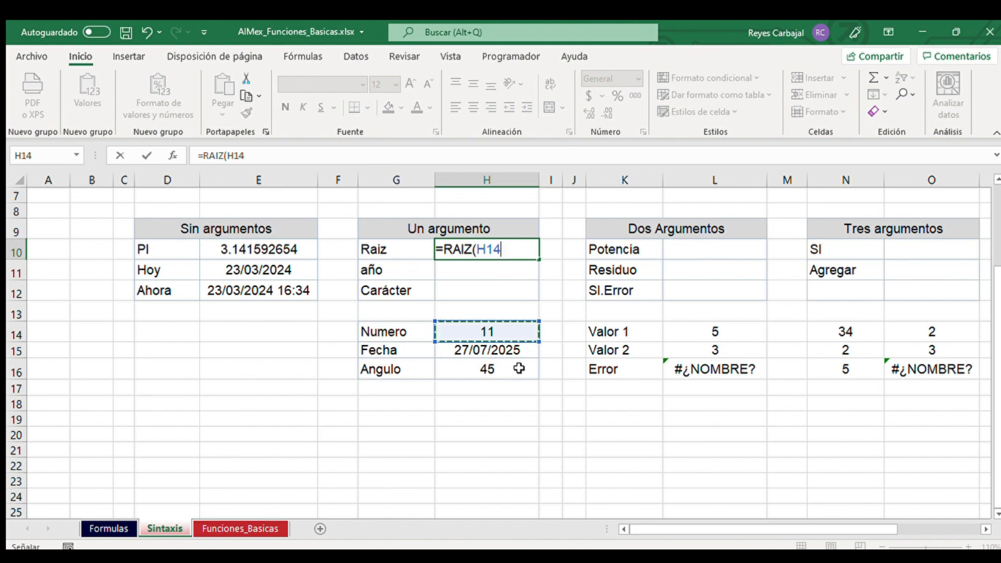
text())
key(Return)
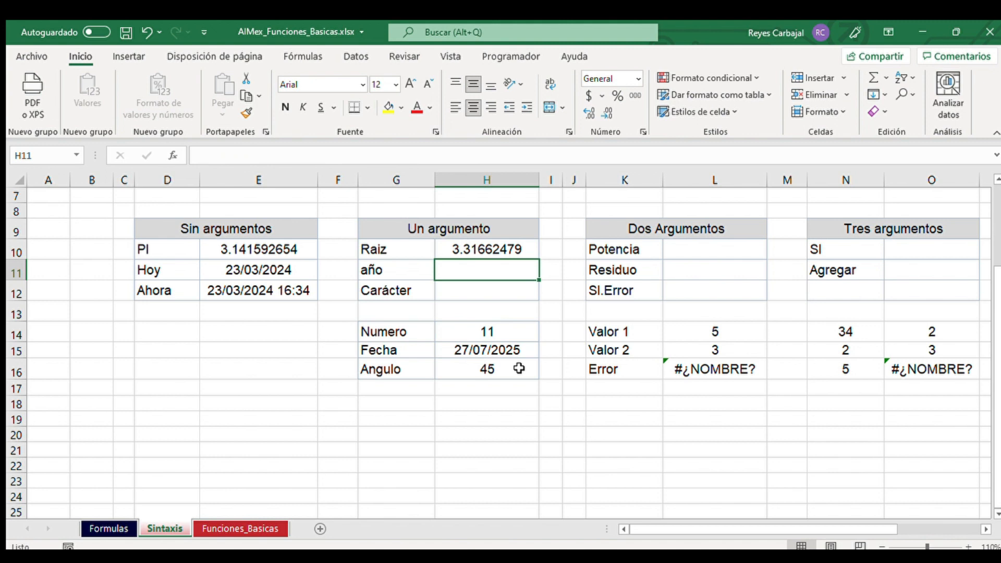
Step: Test the square root formula by setting the Numero cell H14 to 122 and after that to the text x
click(504, 333)
text(122)
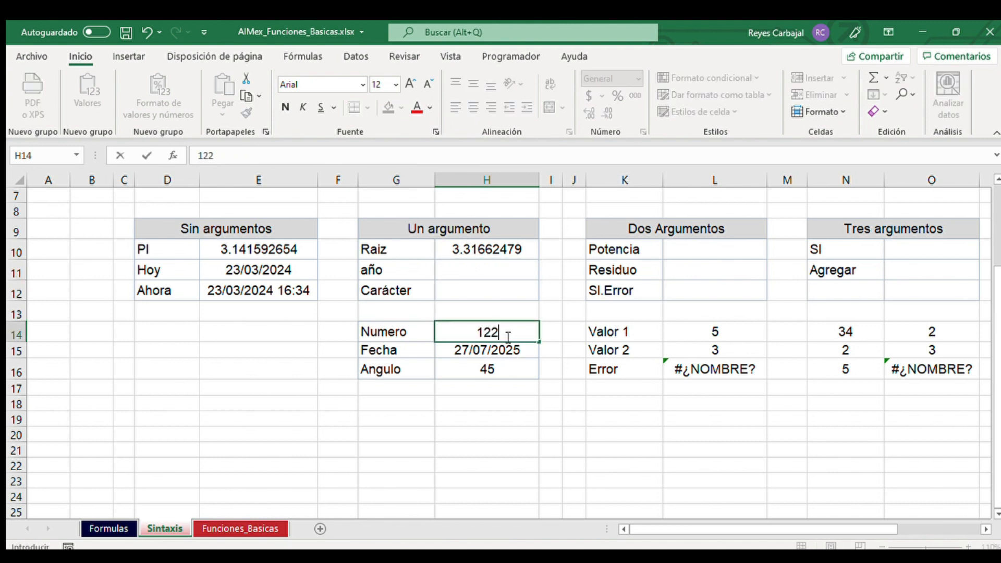
key(Return)
click(505, 335)
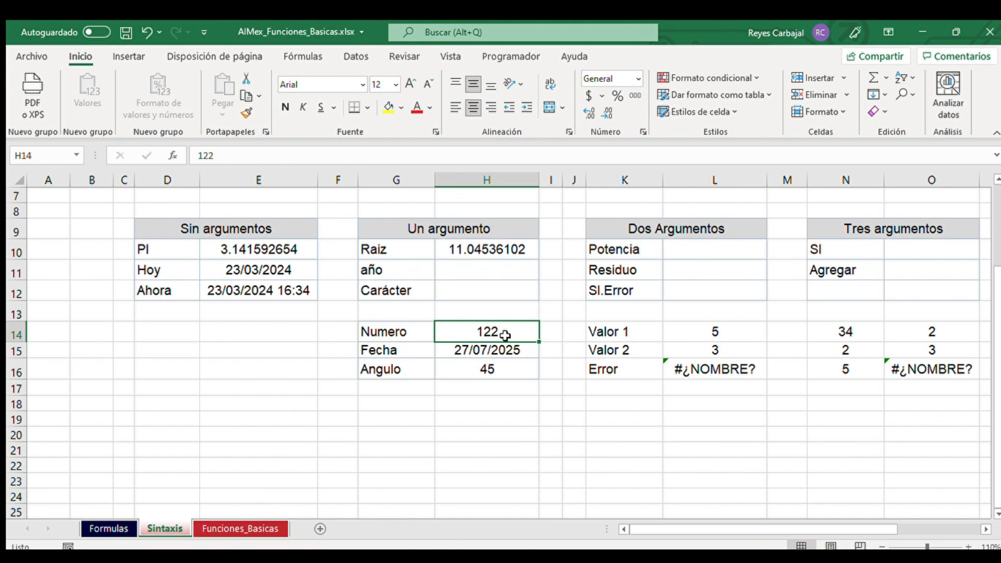
text(x)
key(Return)
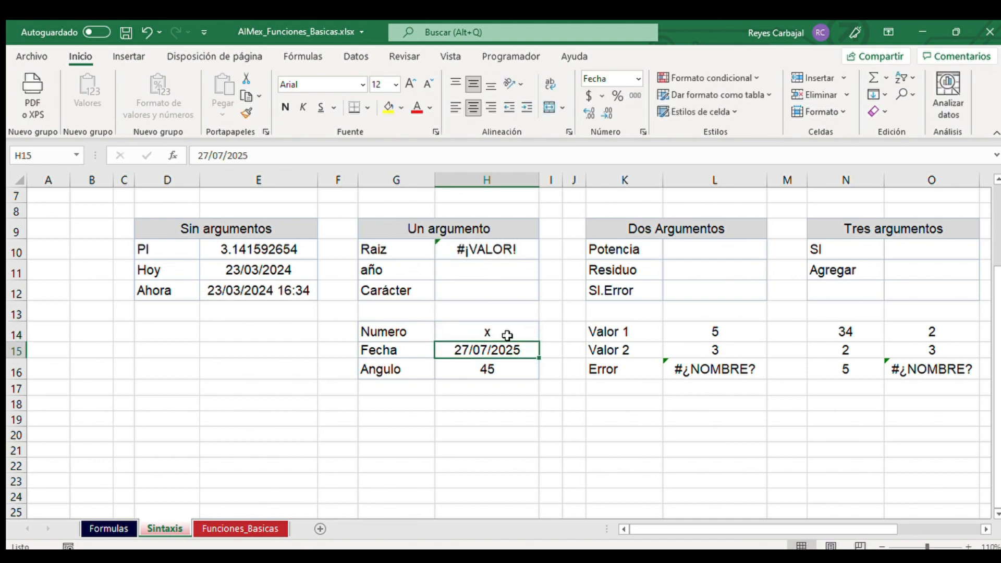
Step: Set the Numero value in H14 to 12
click(506, 335)
text(12)
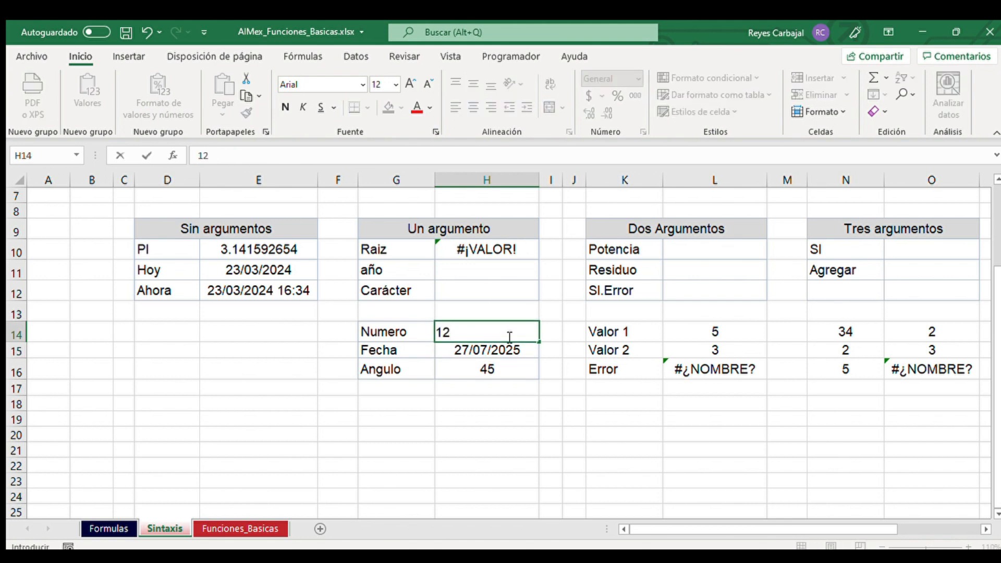
key(Return)
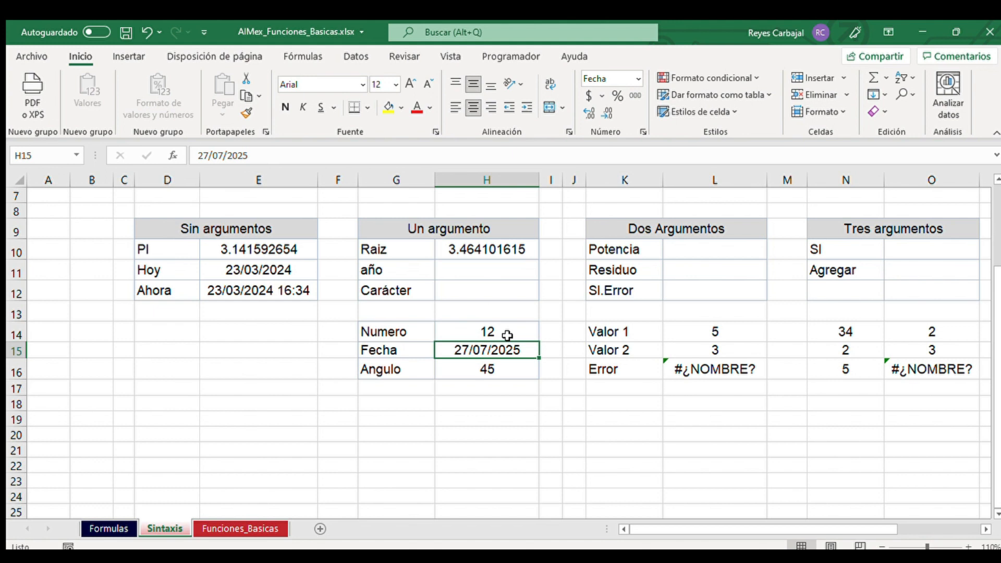
Step: Extract the year of the Fecha value by entering =AÑO(H15) in H11
click(481, 268)
text(=añ)
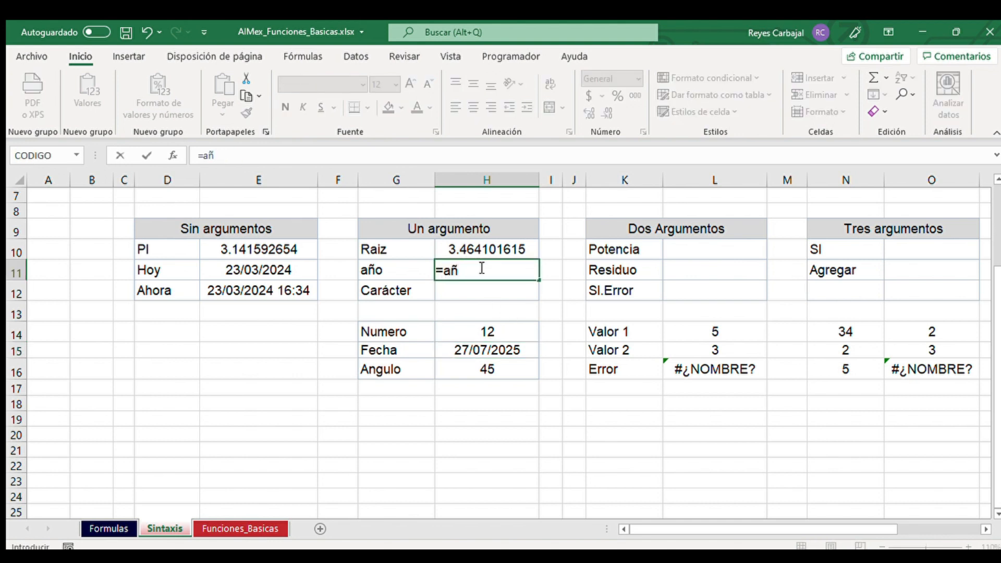
key(Tab)
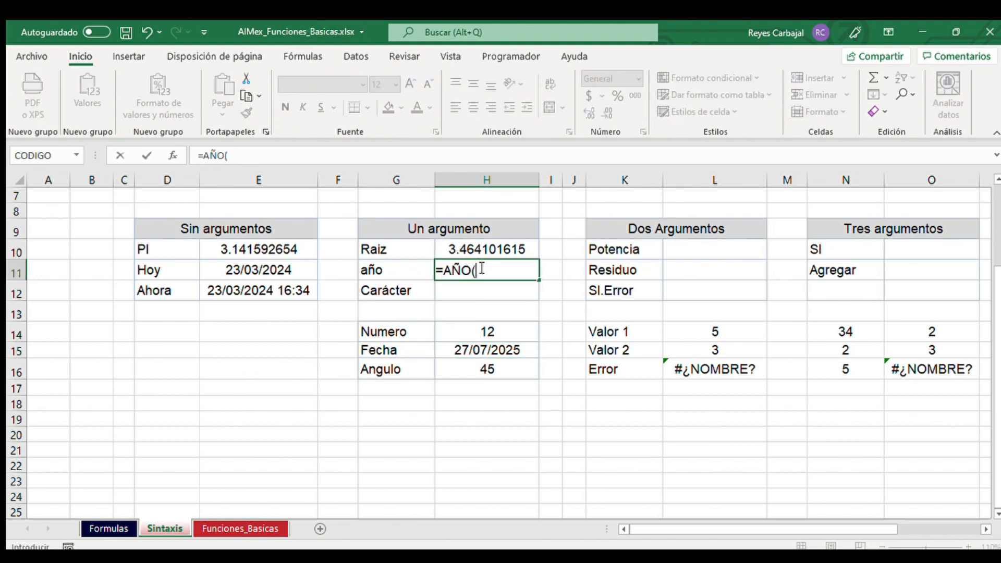
click(487, 351)
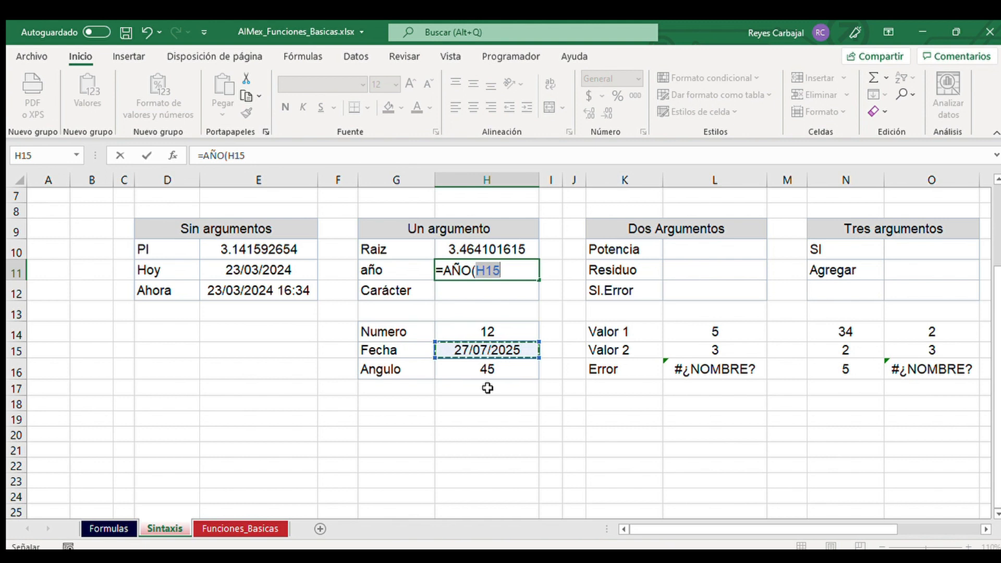
key(Return)
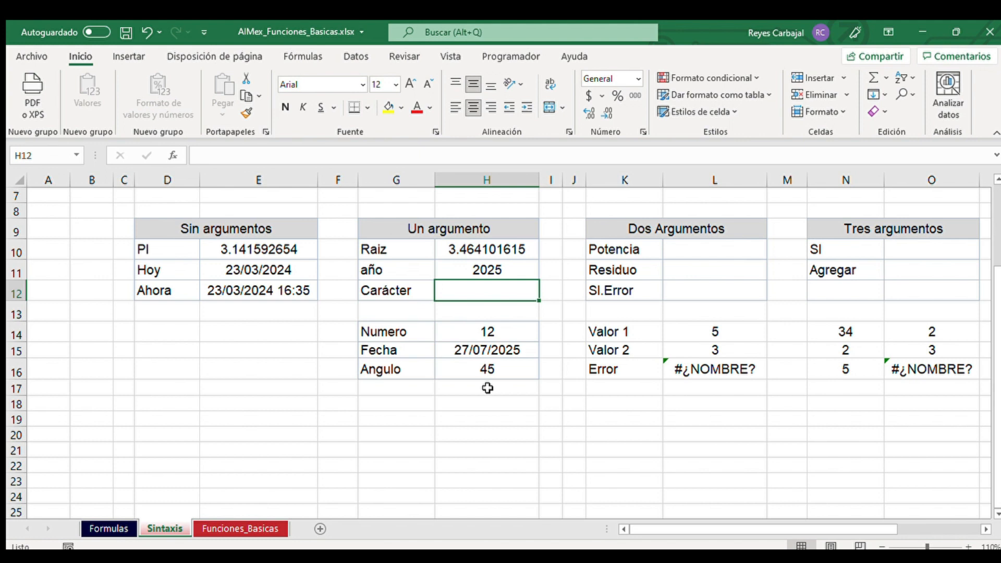
Step: Enter =CARACTER(H16) in the Carácter cell H12, using the Angulo value as its argument
text(=car)
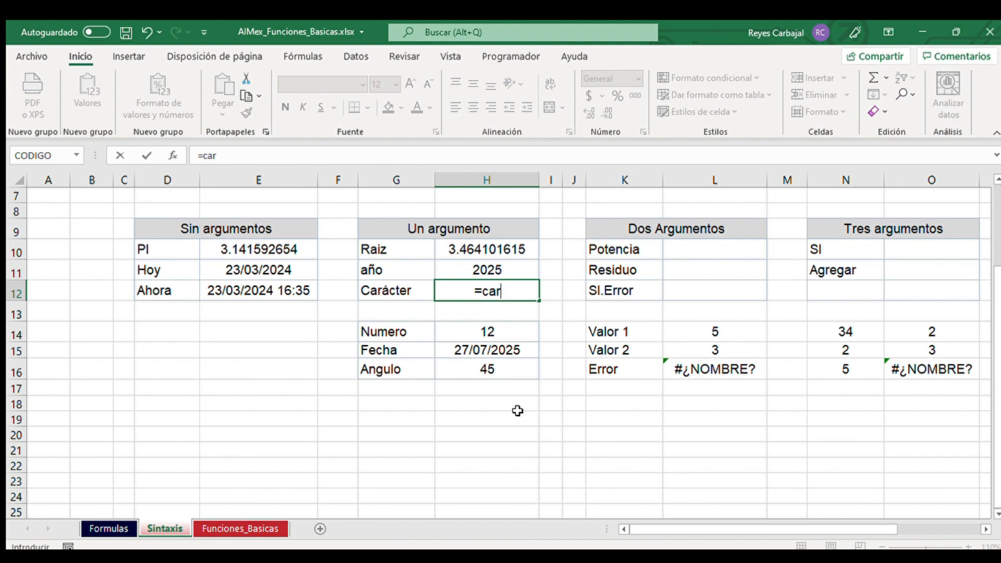
key(Tab)
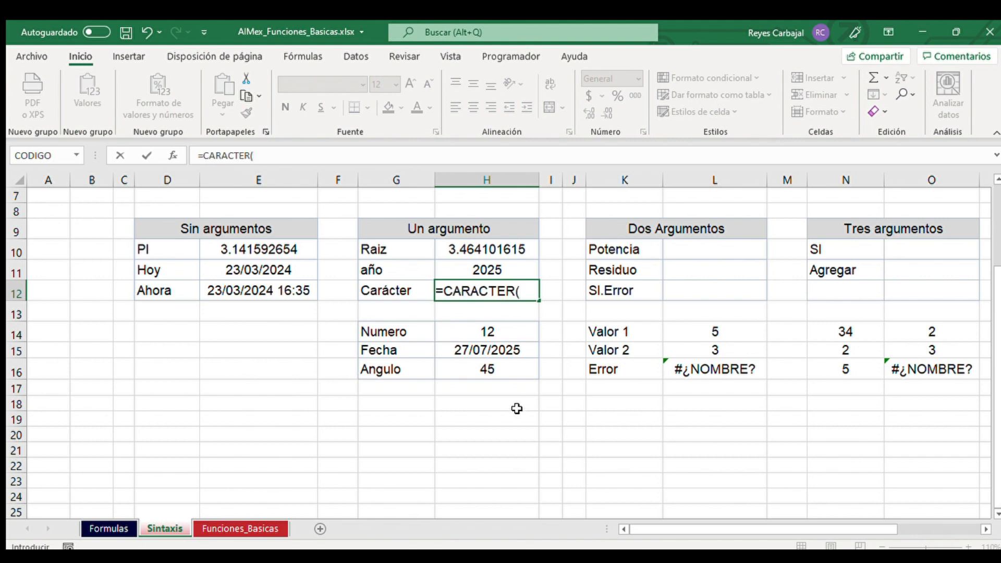
click(494, 372)
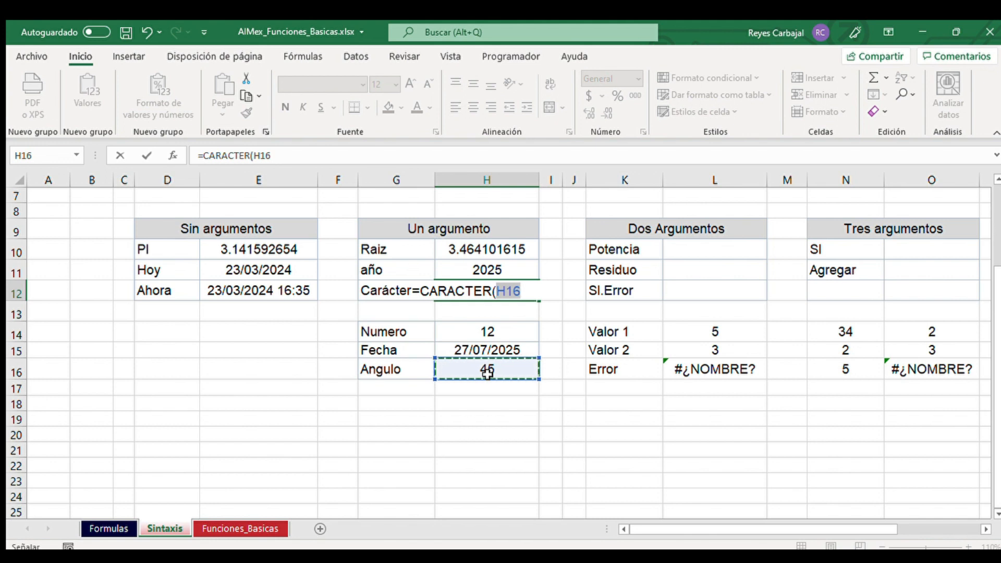
key(Return)
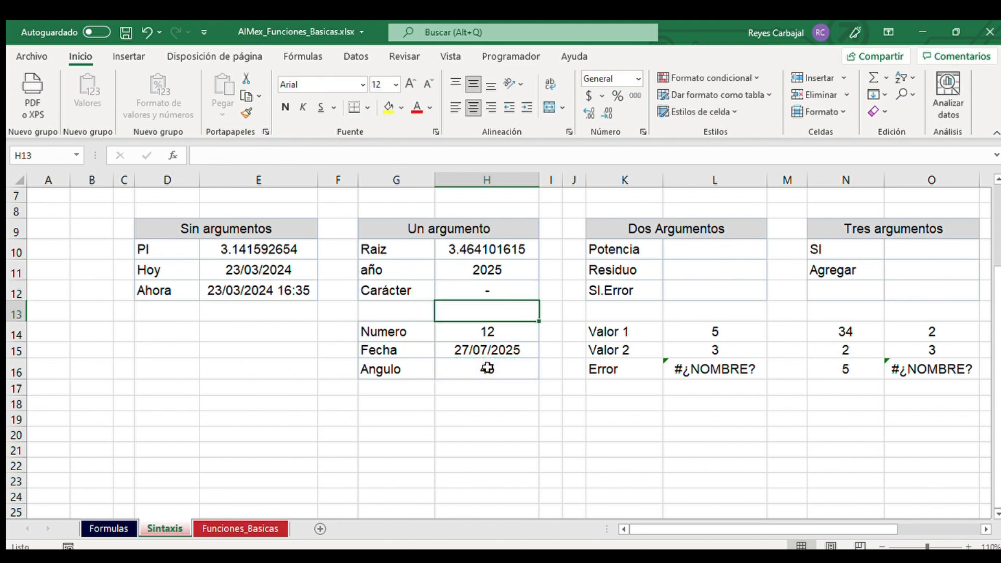
Step: Set the Angulo value in H16 to 64 to get a different character from the CARACTER function
click(487, 369)
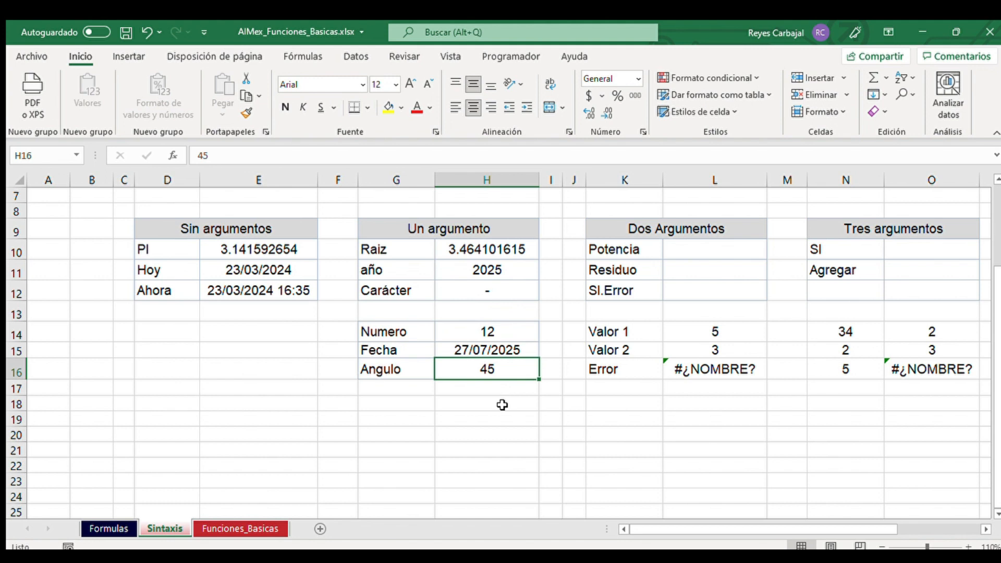
text(64)
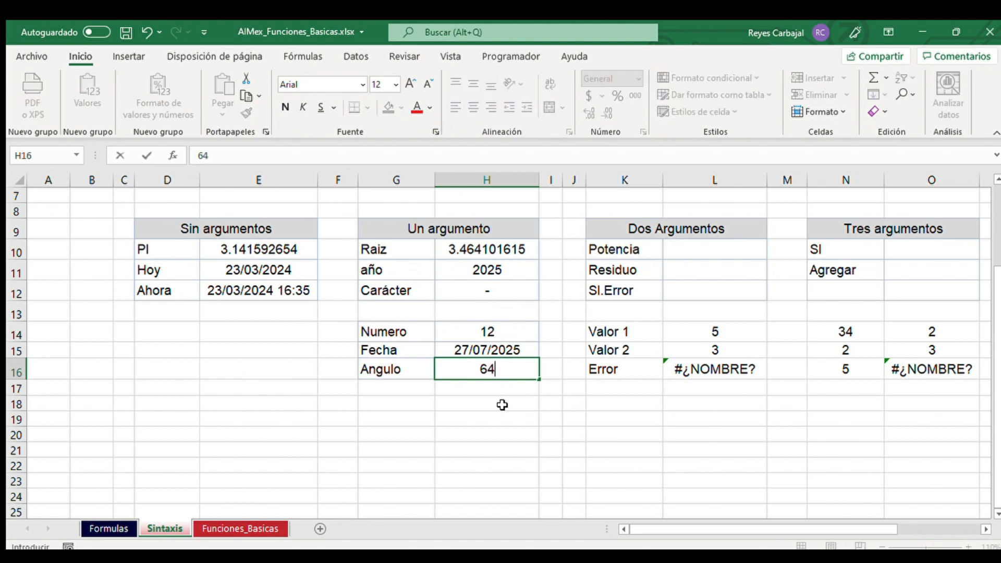
key(Return)
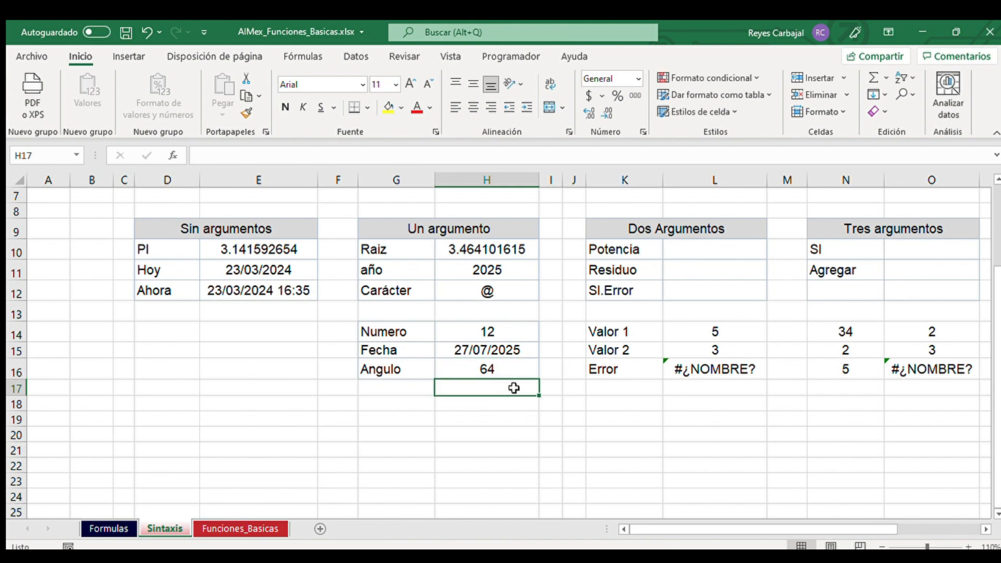
Step: Review the CARACTER formula in H12 with its Angulo argument, and compare the Sin argumentos and Un argumento tables
click(502, 371)
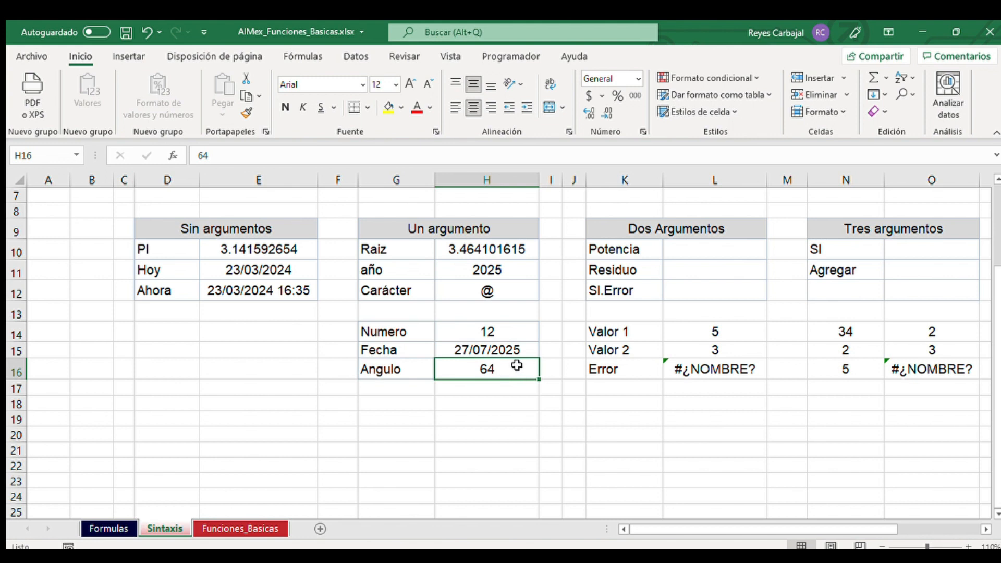
double_click(497, 290)
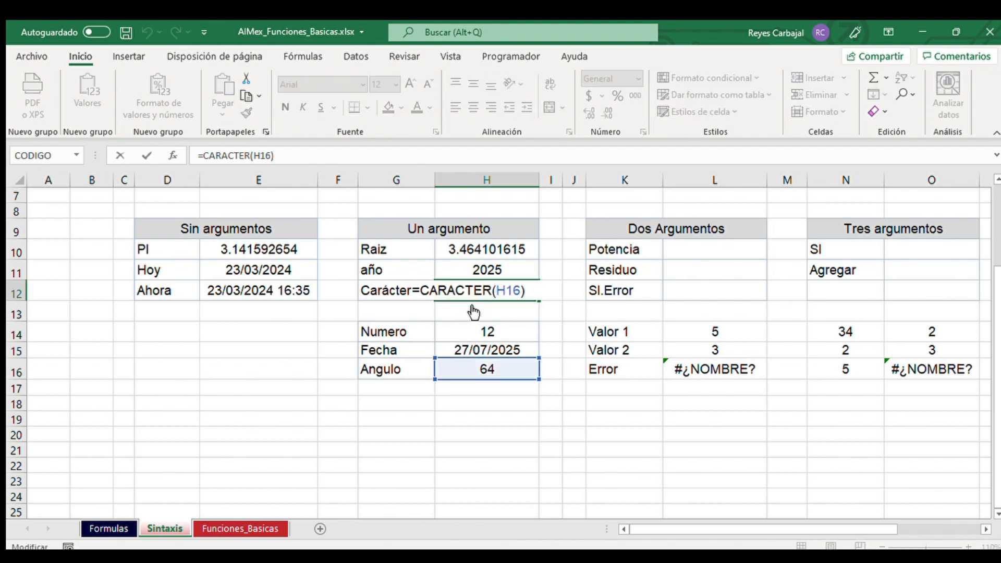
key(Return)
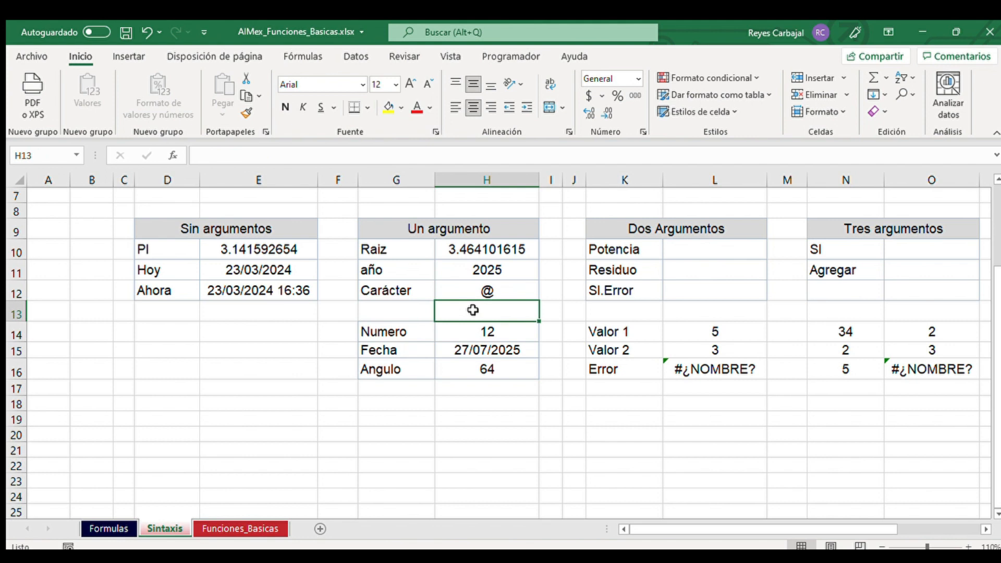
scroll(286, 303, up, 1)
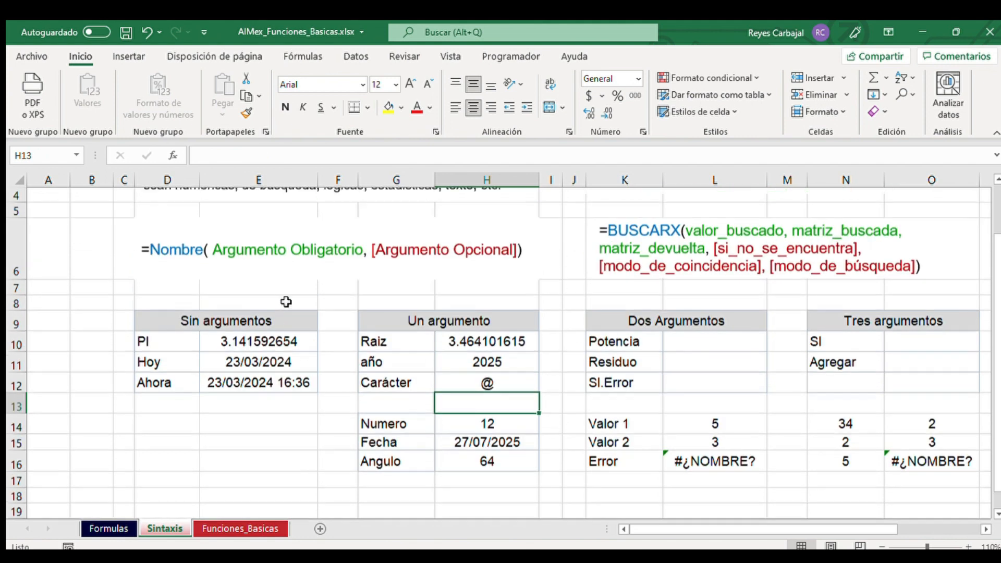
drag(235, 322, 282, 384)
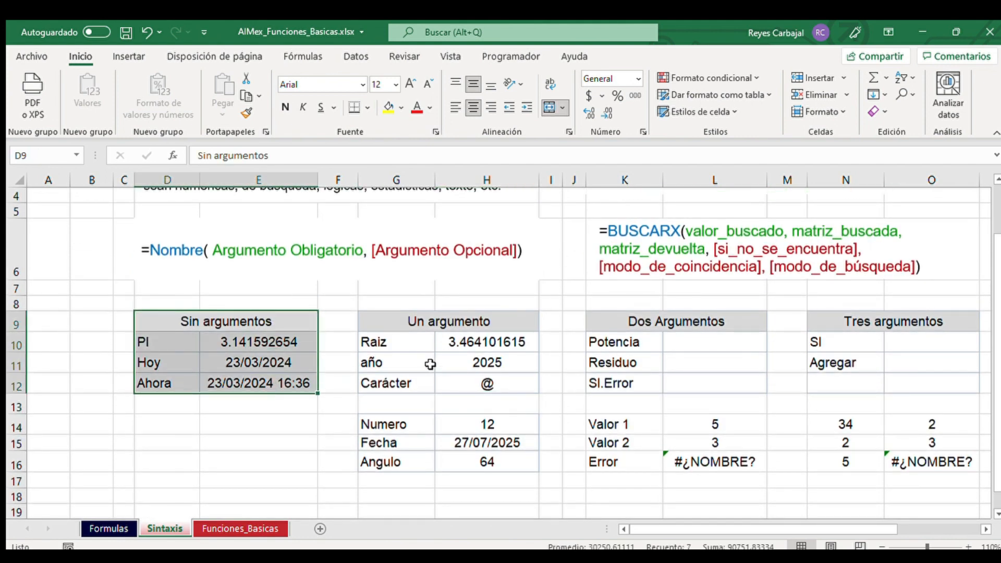
drag(471, 330, 467, 375)
click(466, 358)
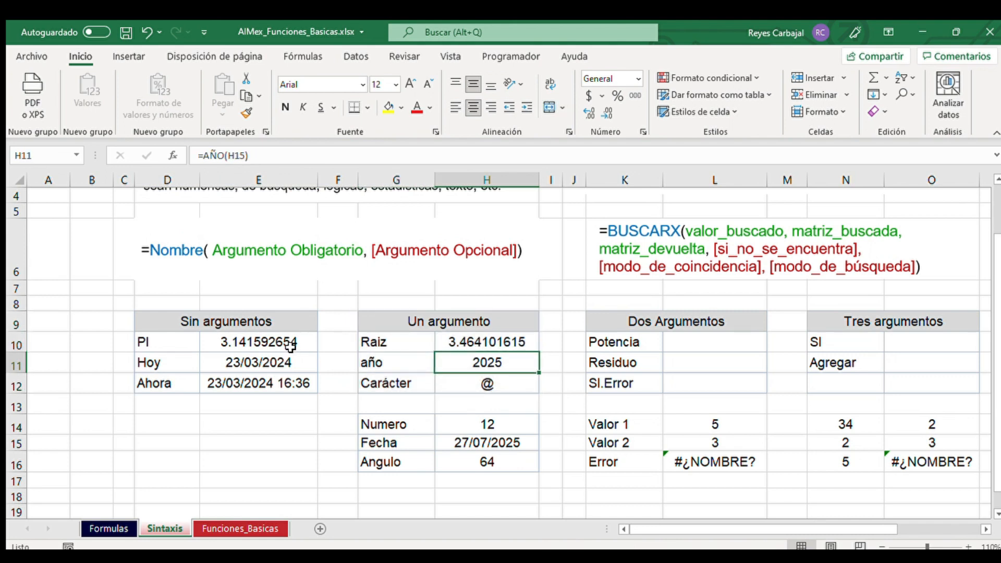
Step: Remove the argument from the RAIZ formula in H10 and supply the Numero cell H14 as its argument again
double_click(475, 345)
drag(476, 345, 553, 339)
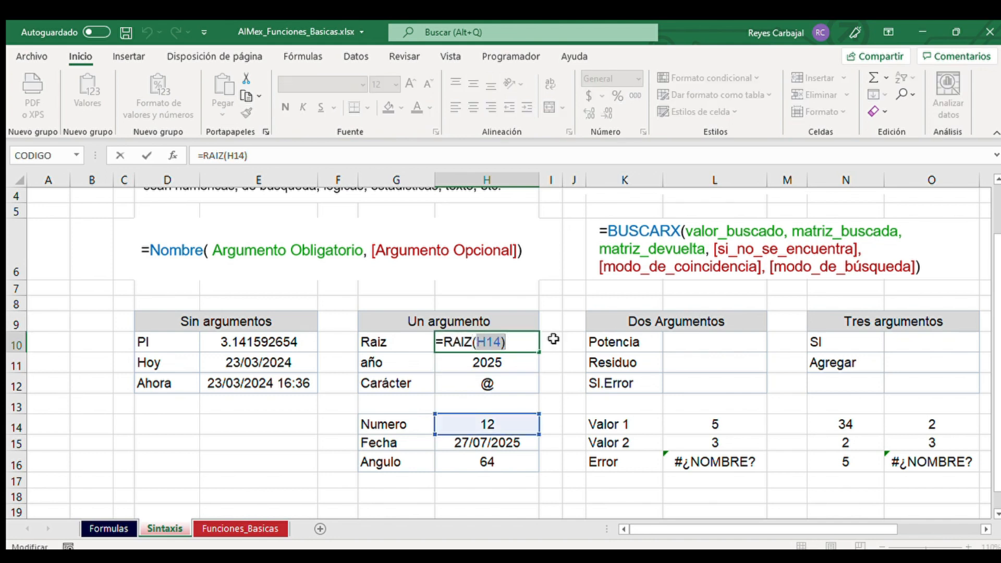
key(BackSpace)
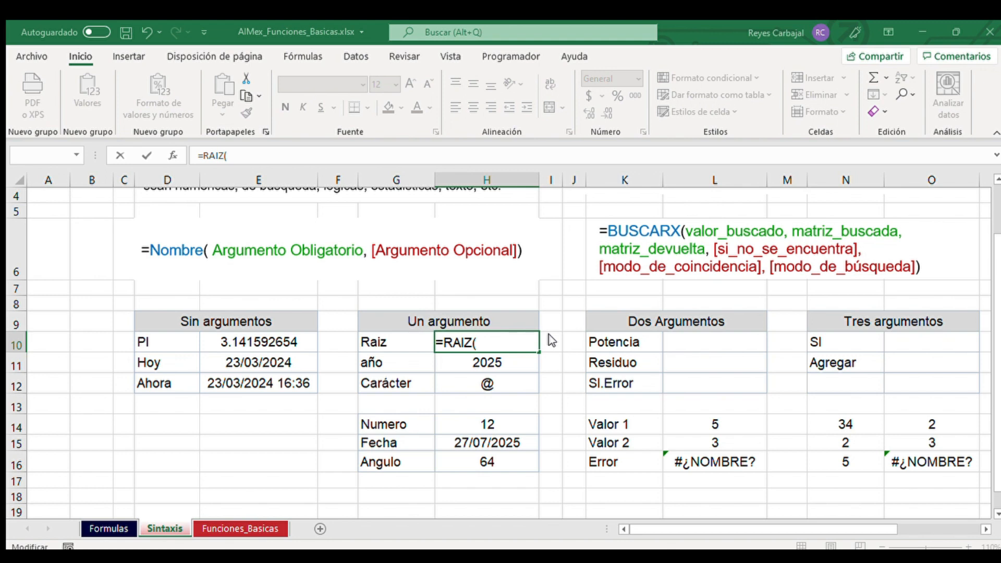
key(Return)
key(Right)
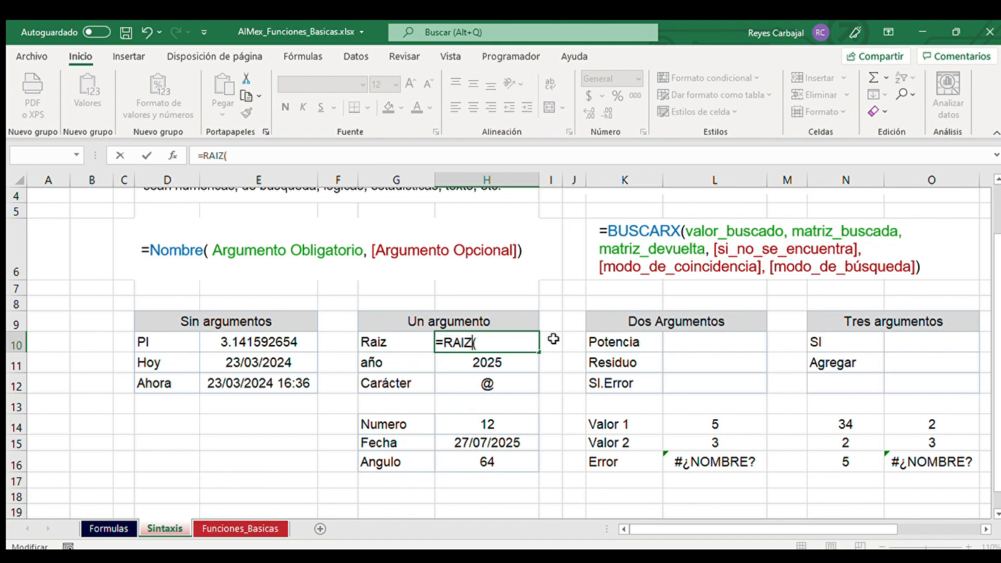
key(Right)
click(504, 424)
key(Return)
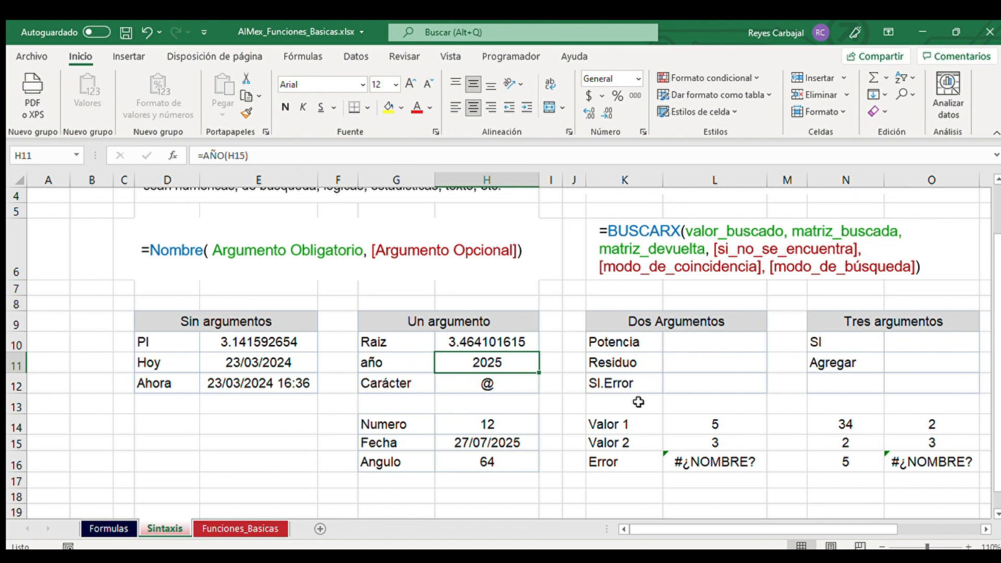
Step: Raise Valor 1 to the power of Valor 2 by entering =POTENCIA(L14,L15) in the Potencia cell L10
click(985, 529)
click(983, 528)
scroll(565, 387, down, 1)
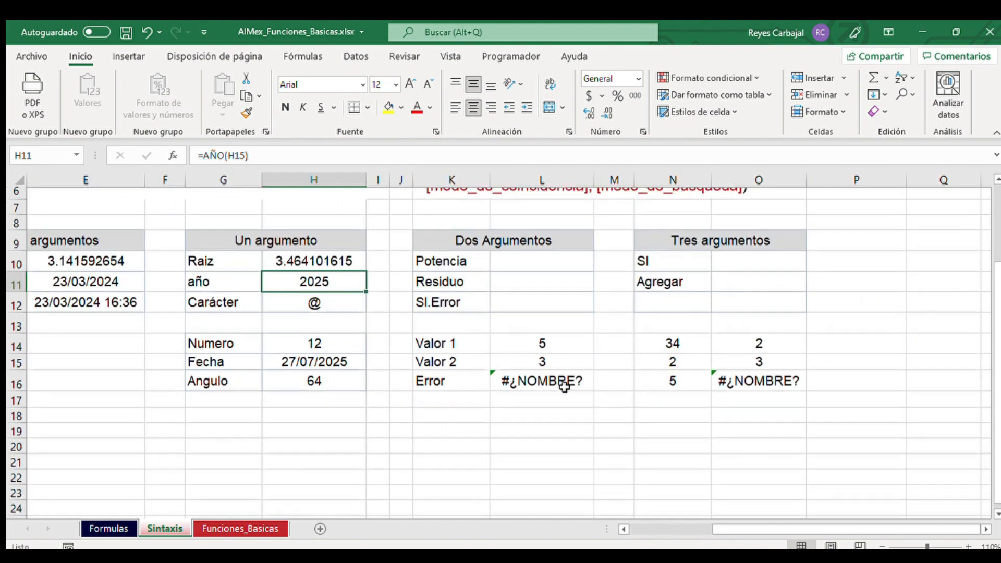
click(554, 250)
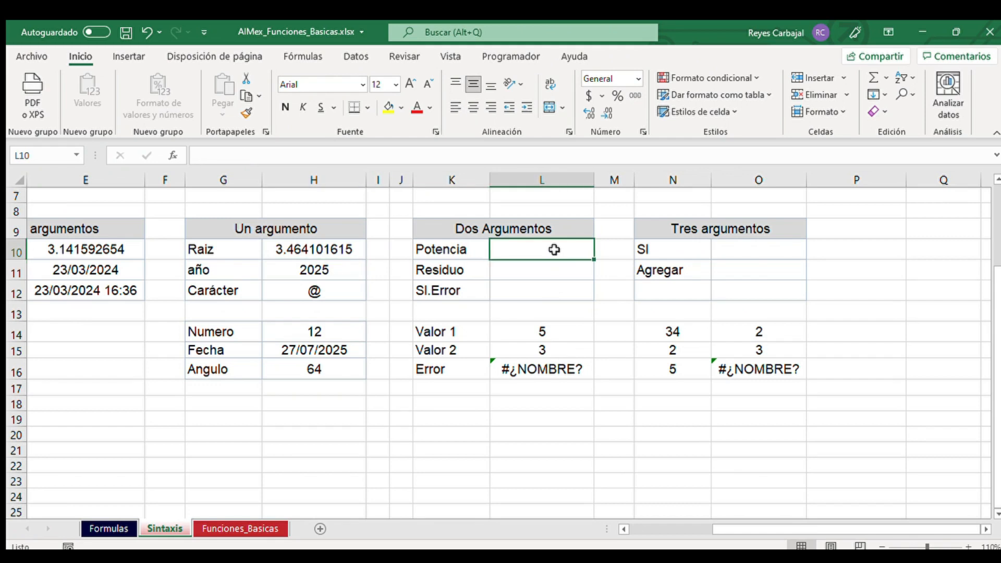
text(=po)
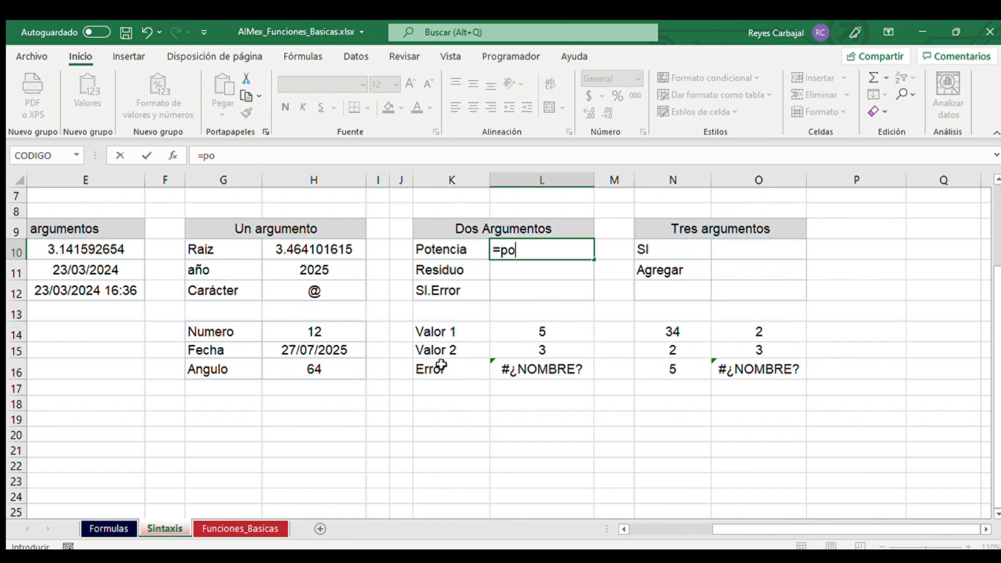
key(Tab)
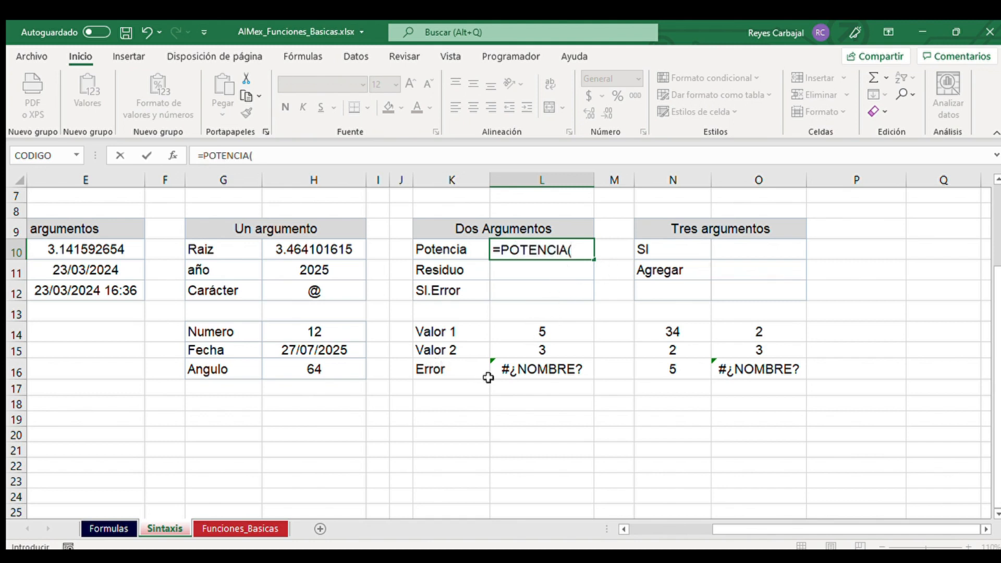
click(529, 333)
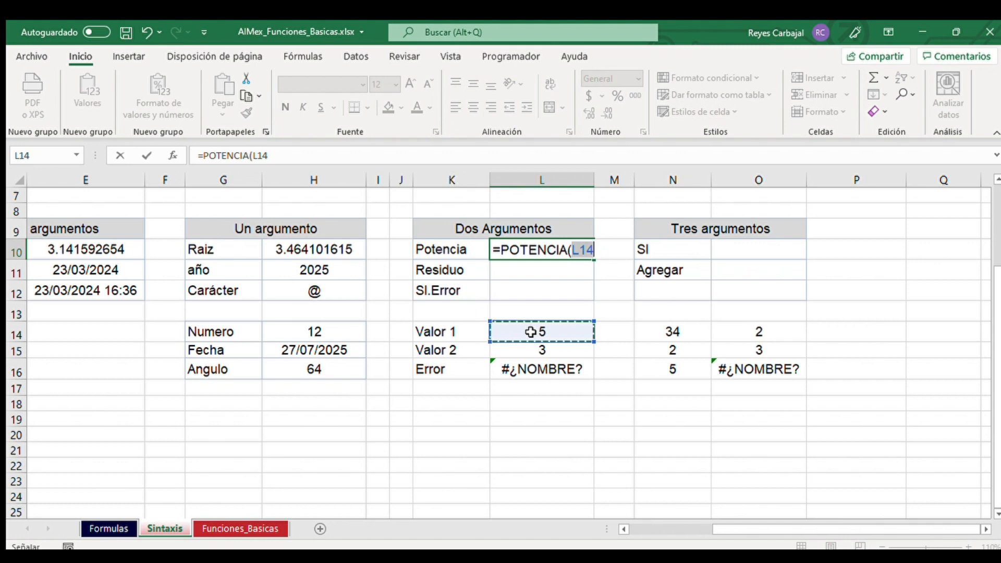
text(,)
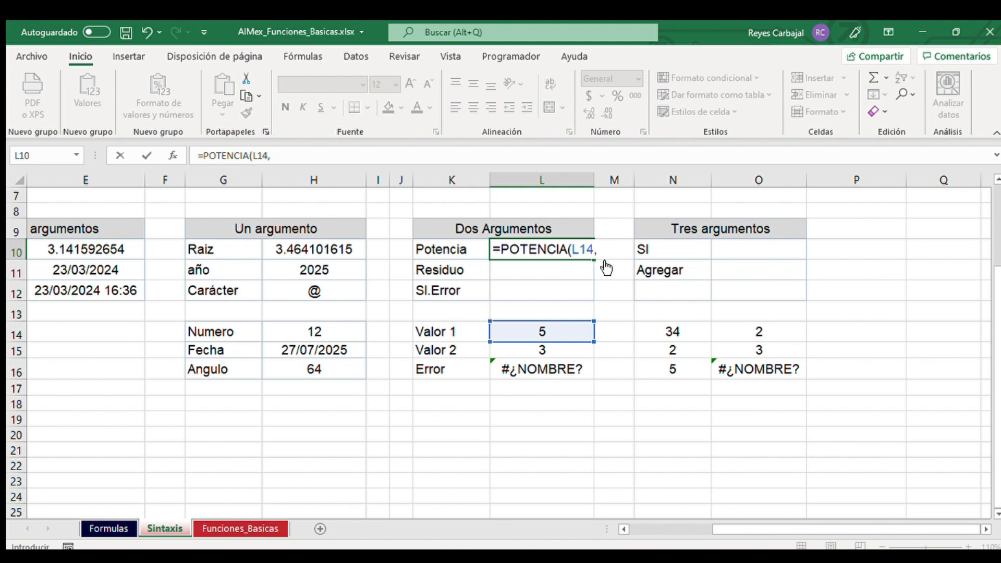
key(BackSpace)
key(BackSpace)
text(,)
click(551, 347)
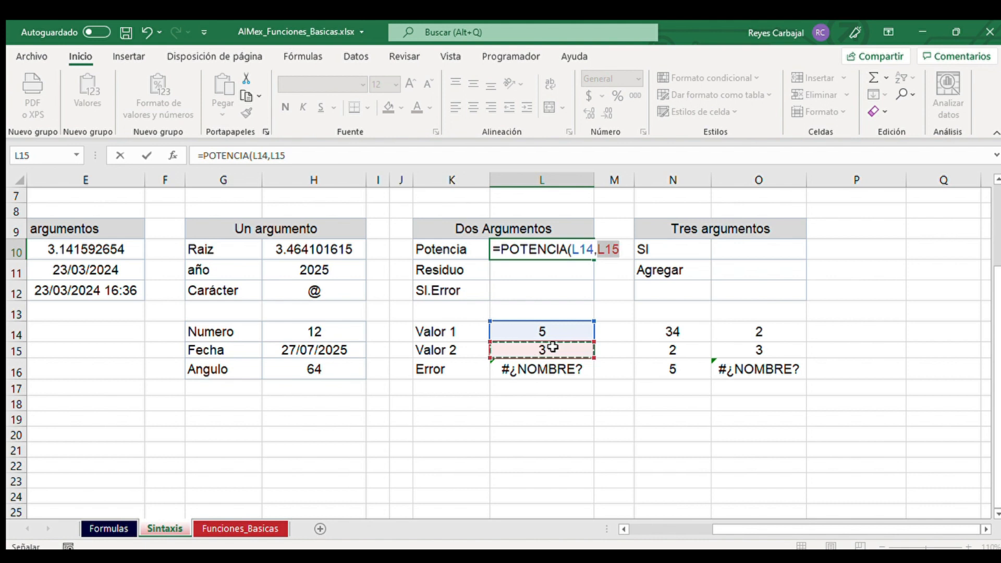
key(Return)
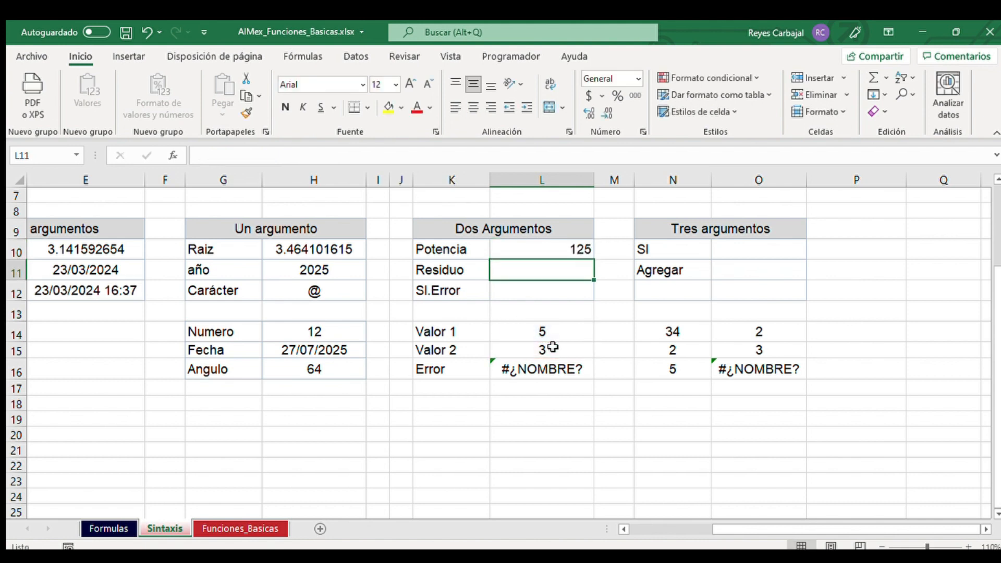
Step: Calculate the remainder of Valor 1 divided by Valor 2 by entering =RESIDUO(L14,L15) in L11
text(=res)
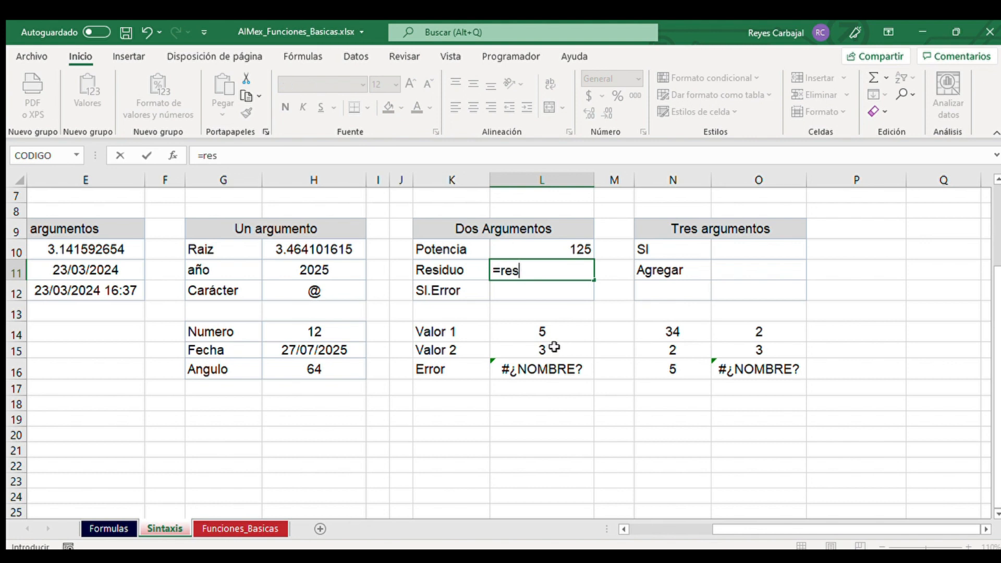
key(Tab)
click(554, 333)
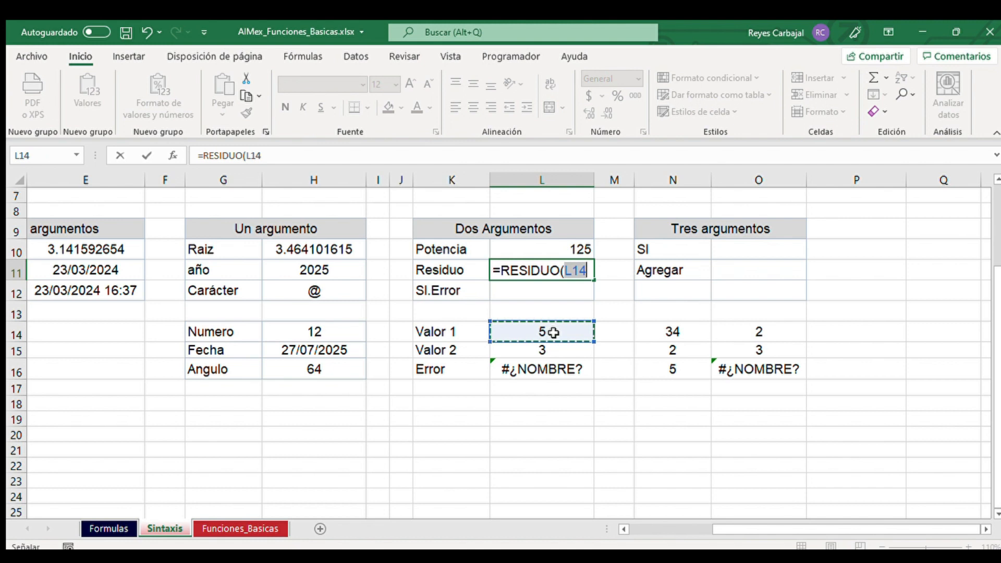
text(,)
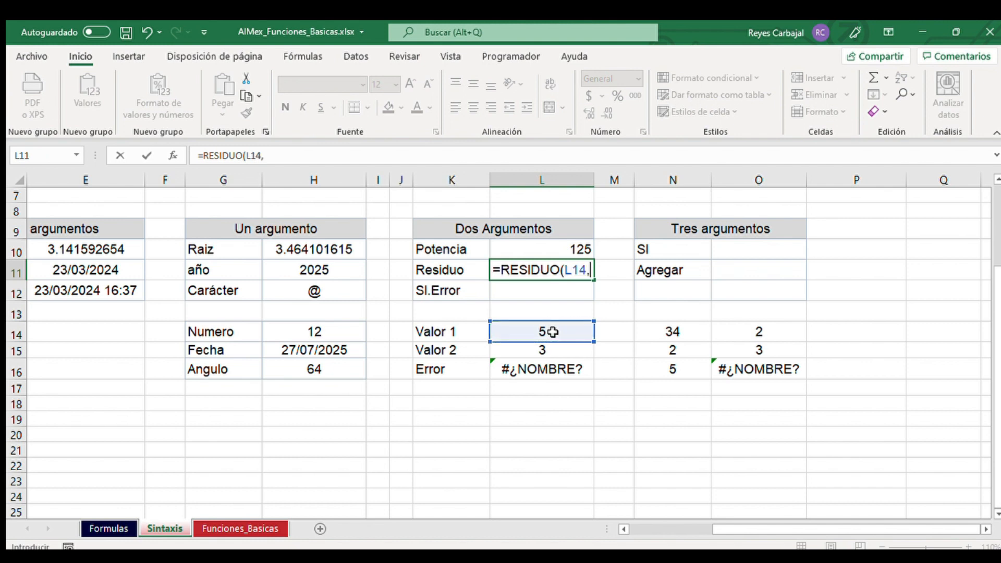
click(547, 352)
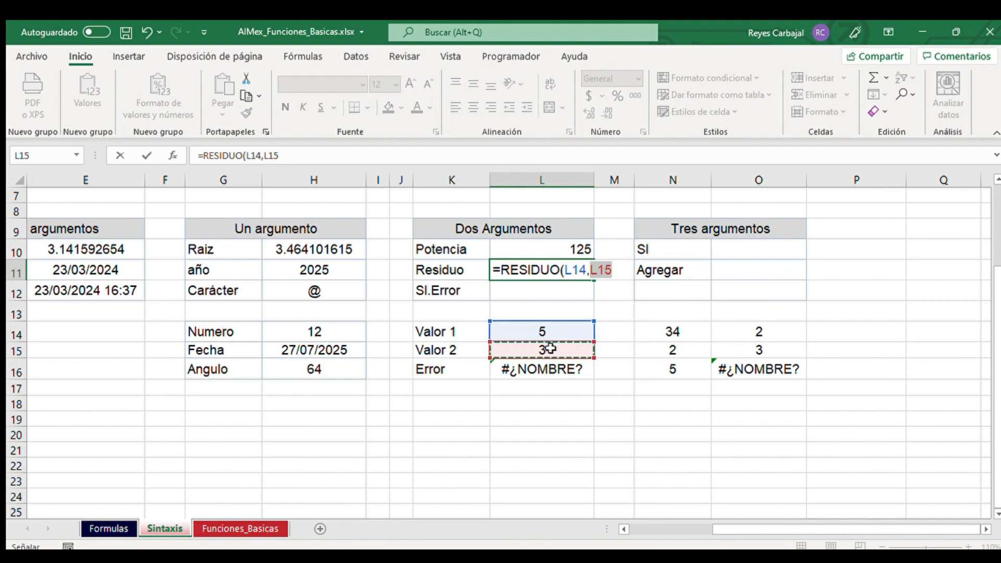
key(Return)
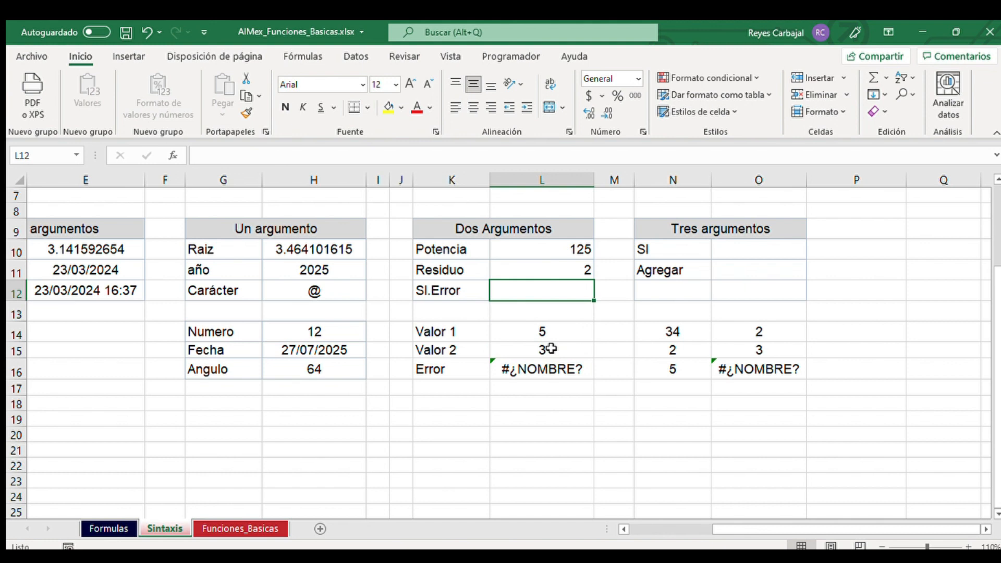
Step: Enter =SI.ERROR(L16,0) in the SI.Error cell L12 so an error in the Error cell is replaced by 0
text(=si)
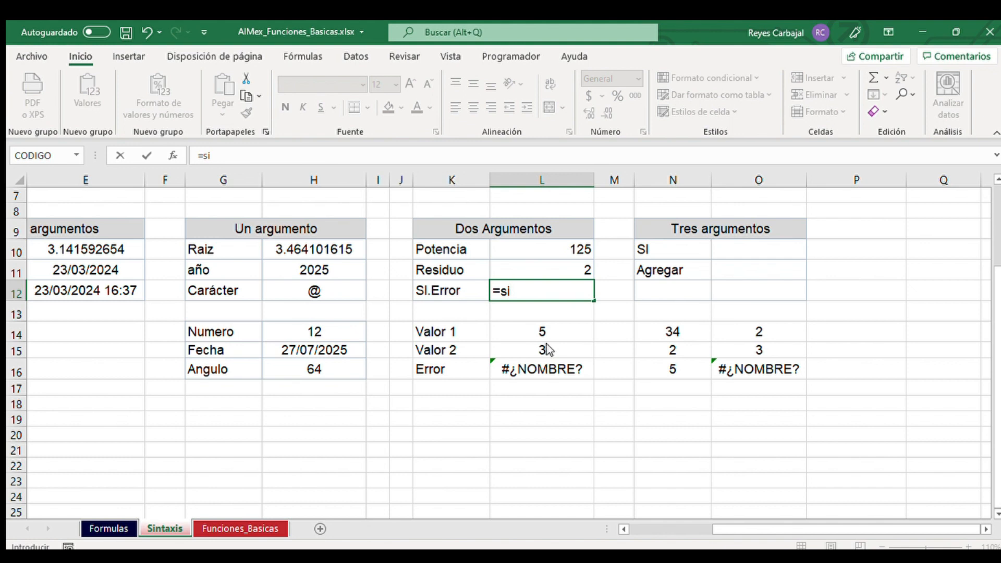
double_click(546, 344)
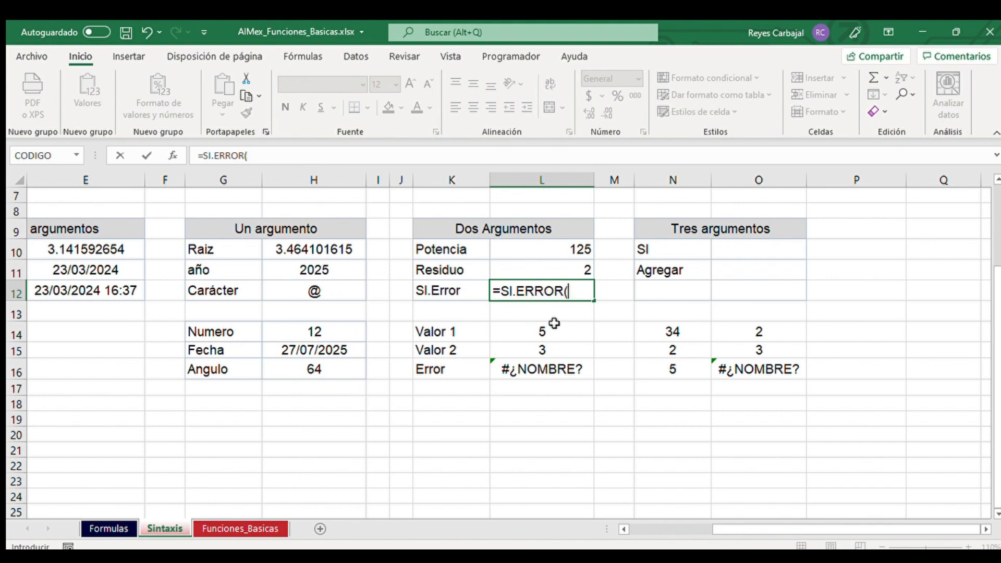
click(517, 369)
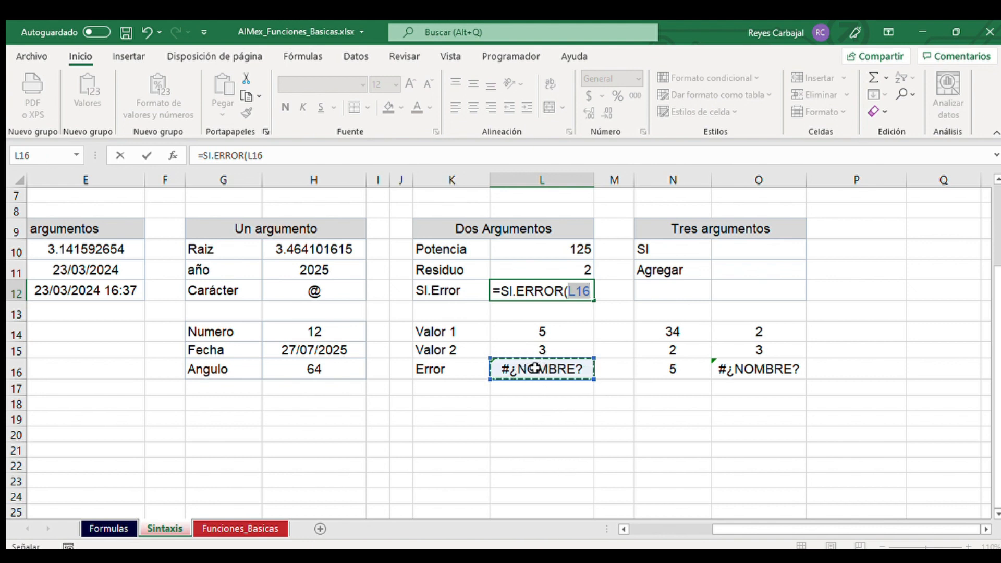
text(,)
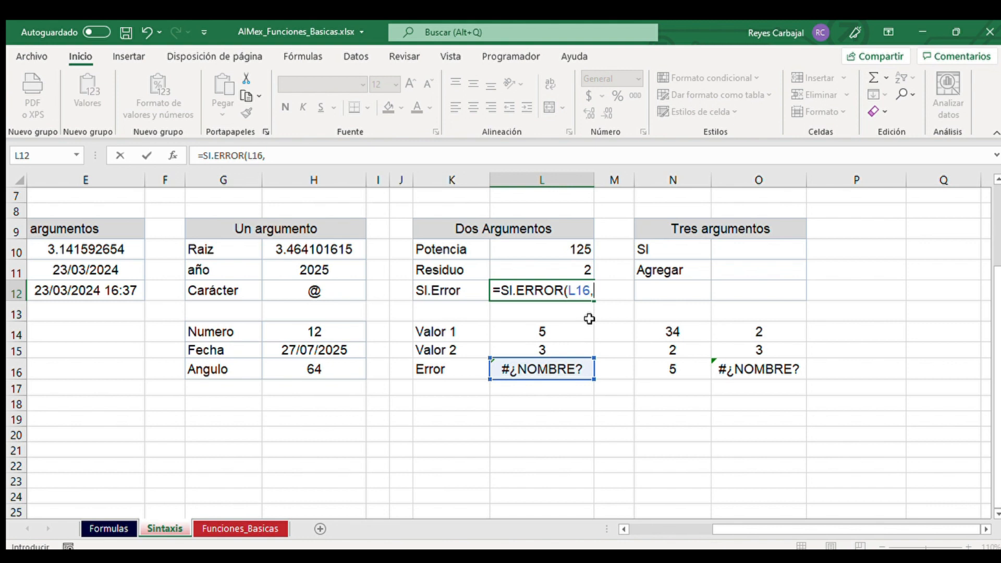
text(0)
key(Return)
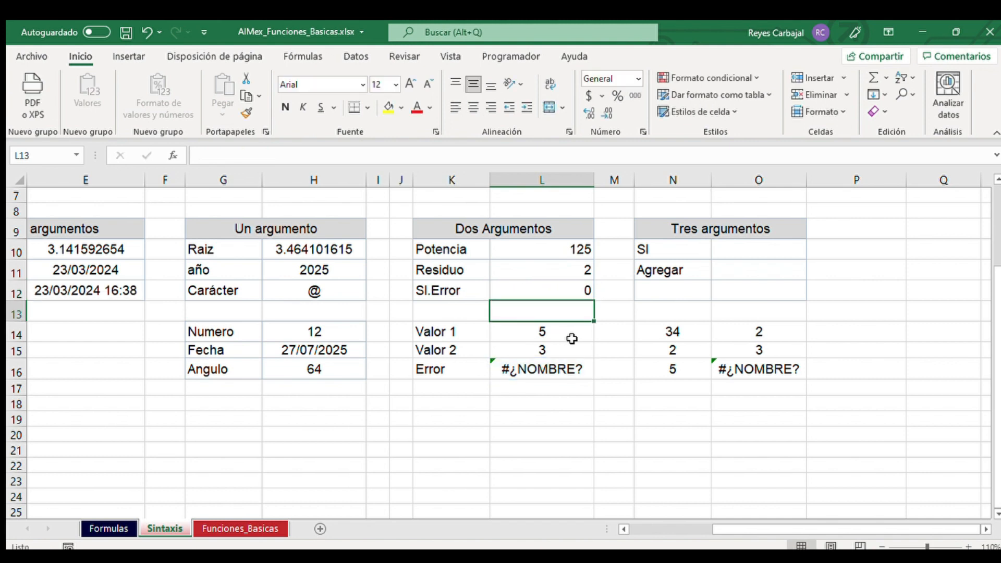
Step: Test SI.ERROR by replacing the Error cell L16 with 7, undo that change, and recheck the formula in L12
click(551, 371)
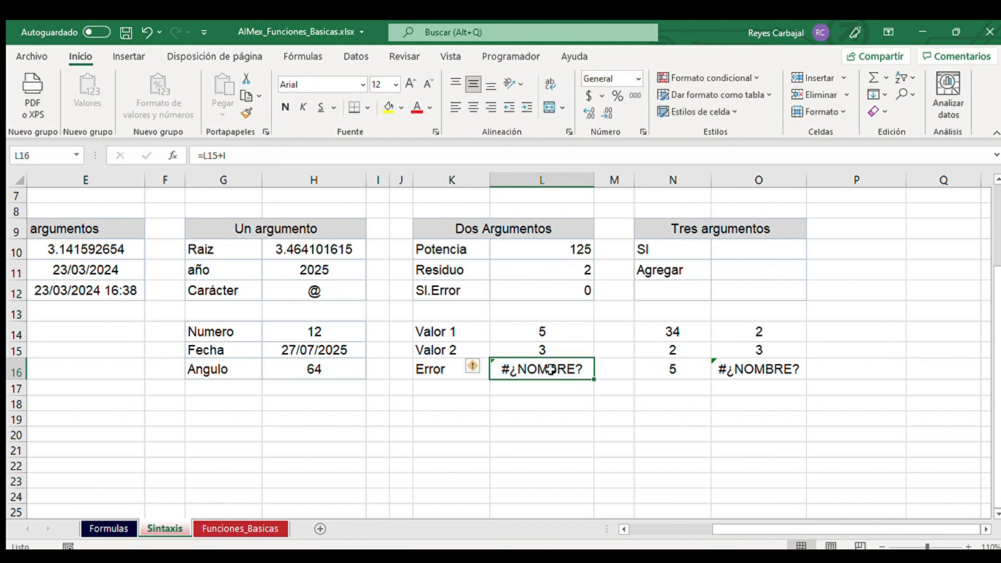
text(7)
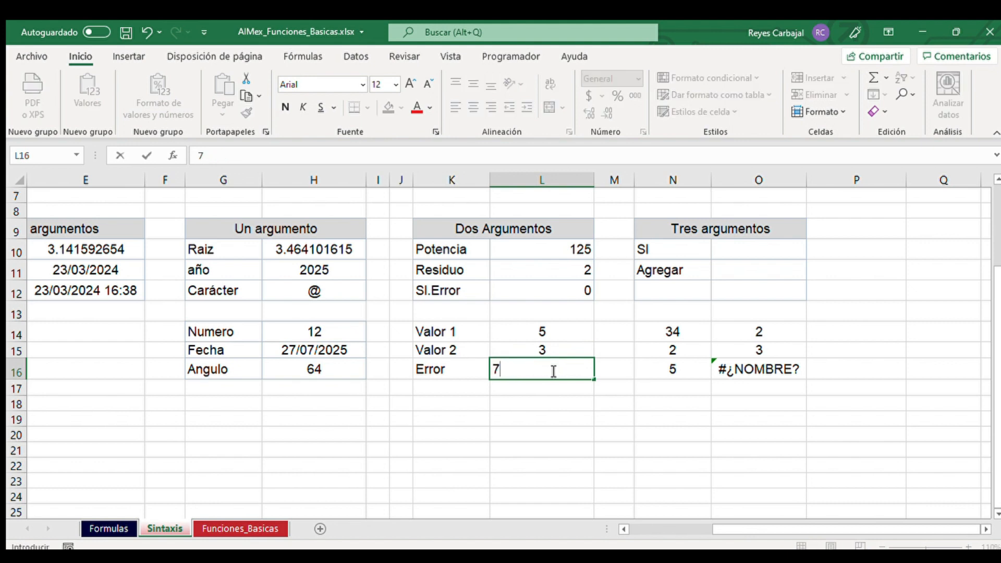
key(Return)
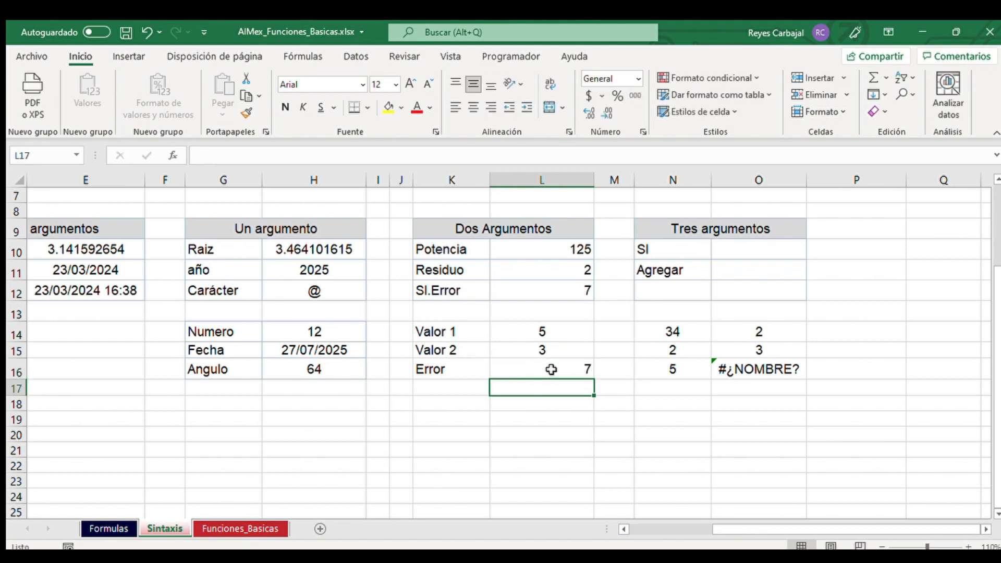
click(563, 372)
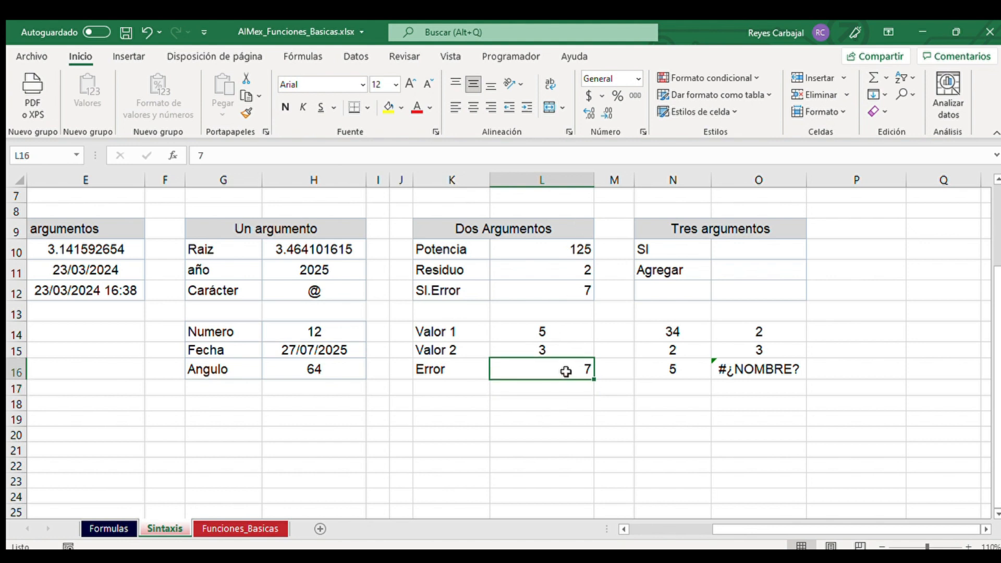
key(ctrl+z)
click(568, 290)
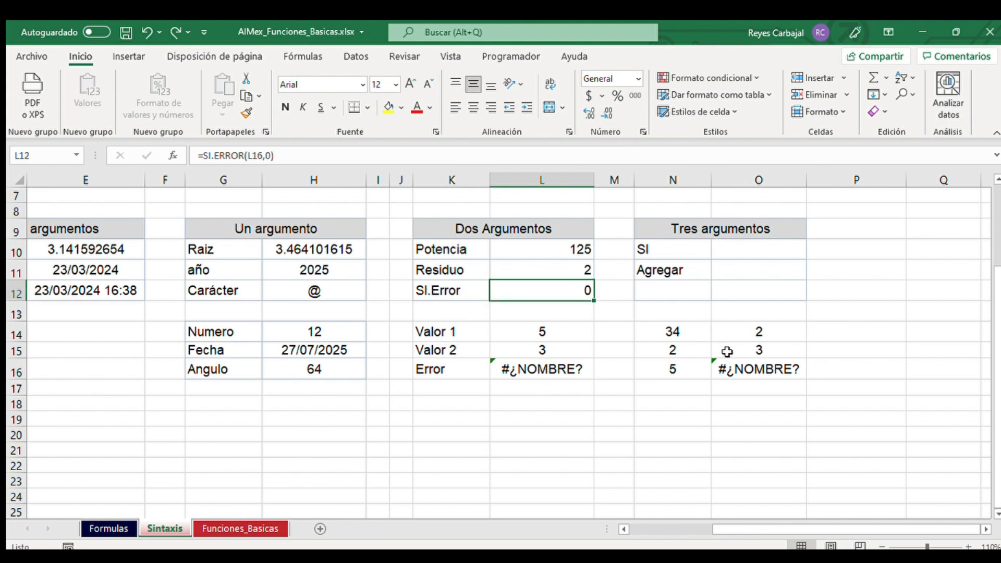
scroll(730, 347, up, 1)
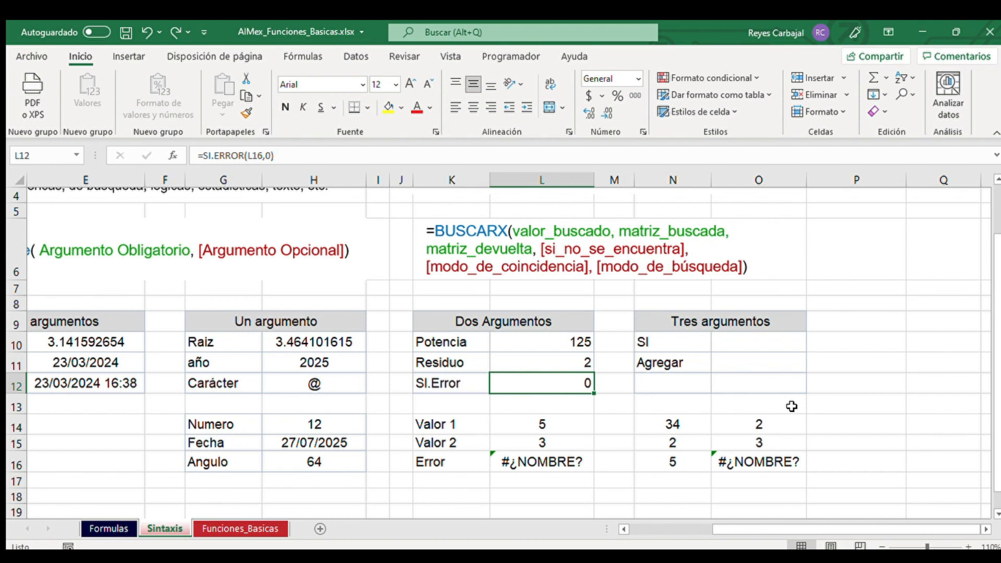
scroll(615, 520, left, 1)
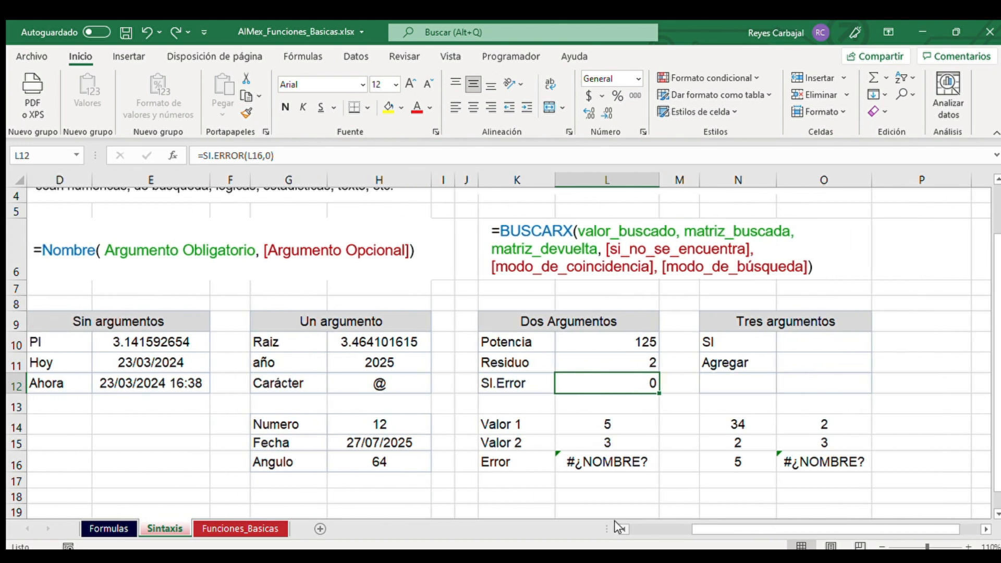
Step: Highlight the mandatory argument and the optional argument in the general function syntax text
drag(107, 251, 246, 259)
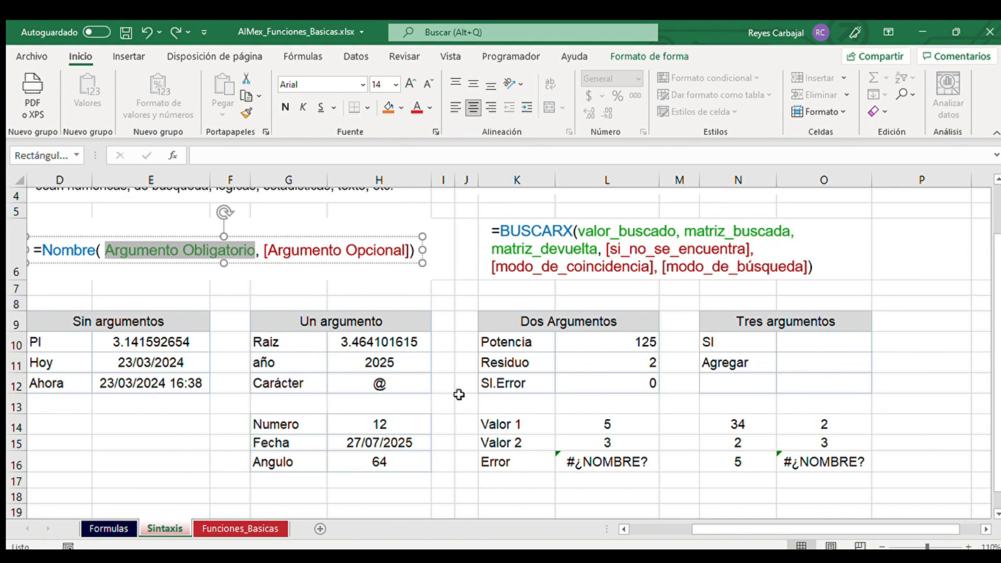
click(403, 359)
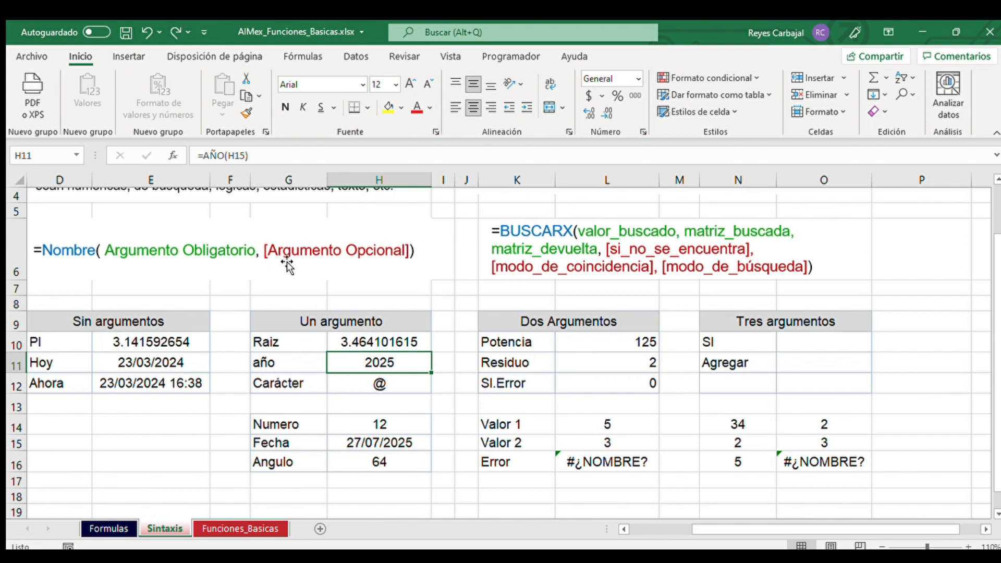
drag(265, 251, 403, 249)
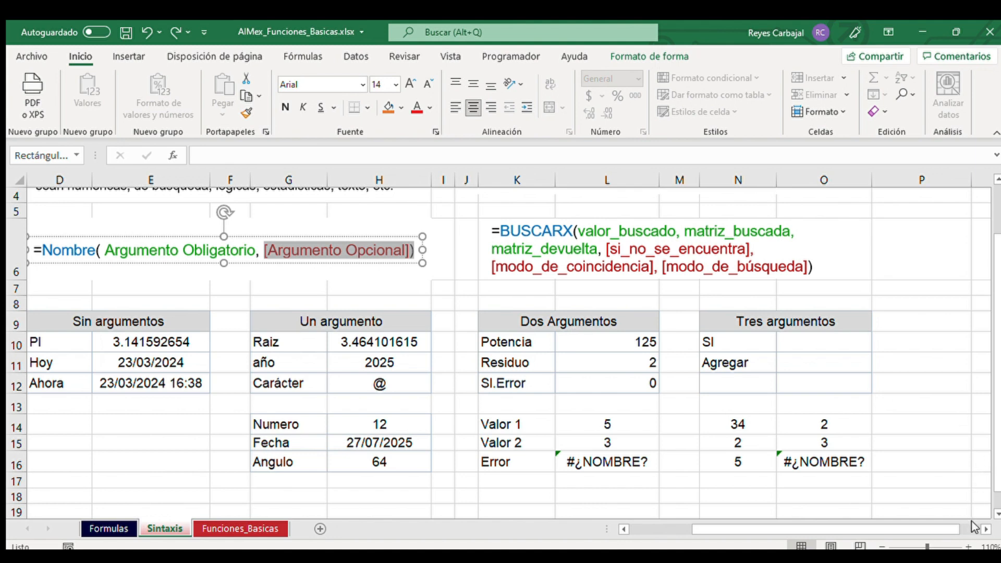
Step: Enter =SI(N14>20,"ok") in the SI cell O10, leaving out the optional third argument
click(986, 529)
click(986, 529)
click(579, 340)
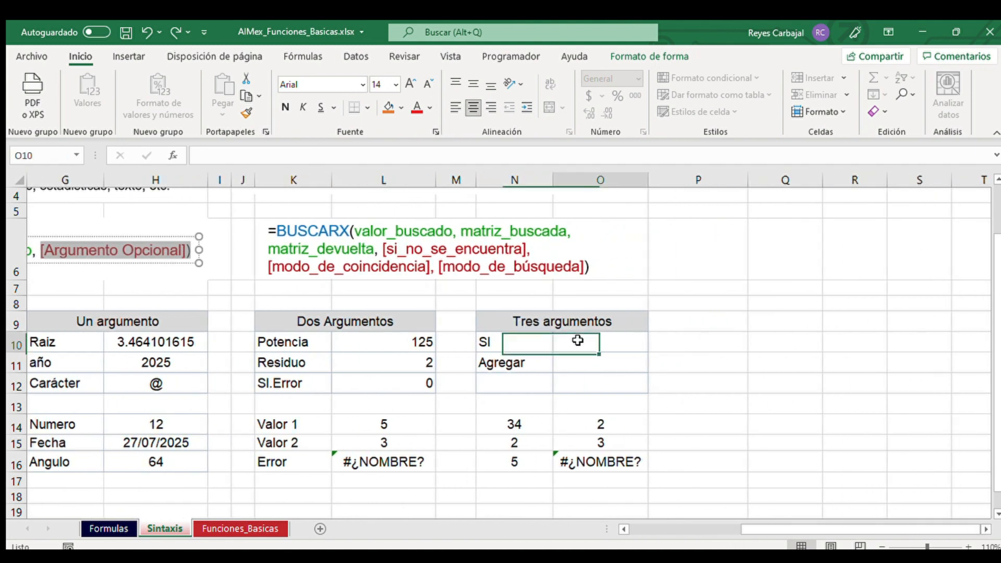
text(=SI()
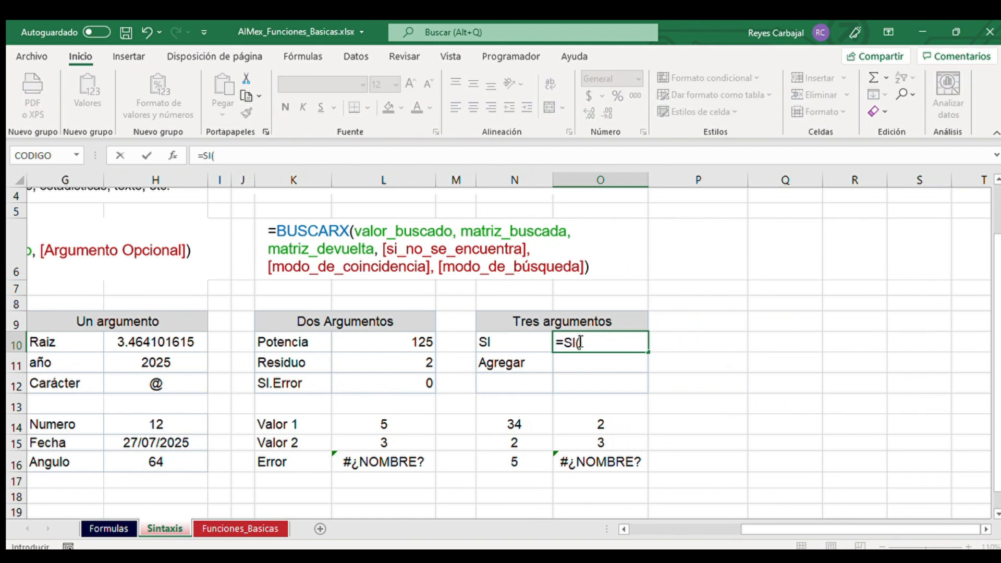
click(536, 424)
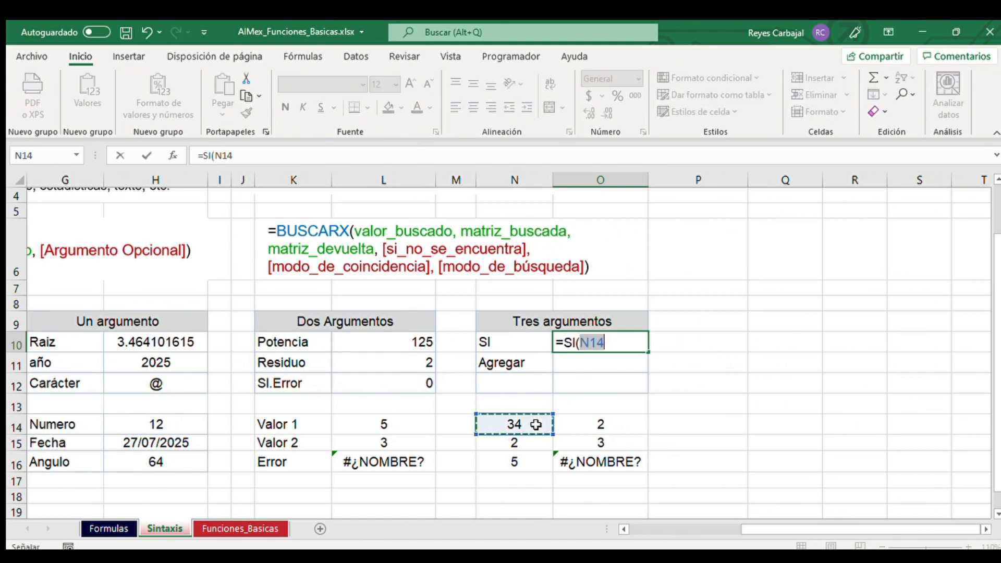
text(>2)
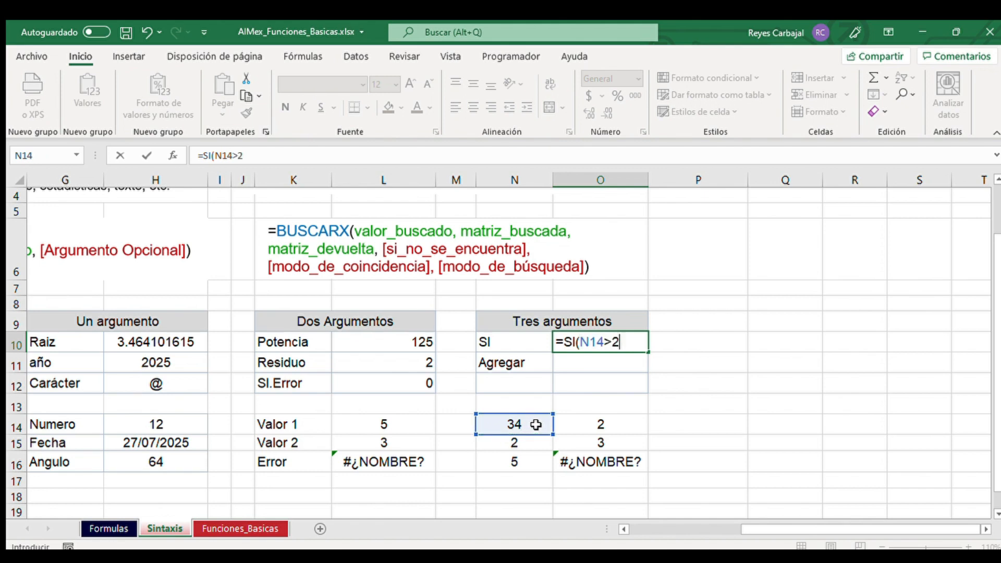
text(0,)
text("ok")
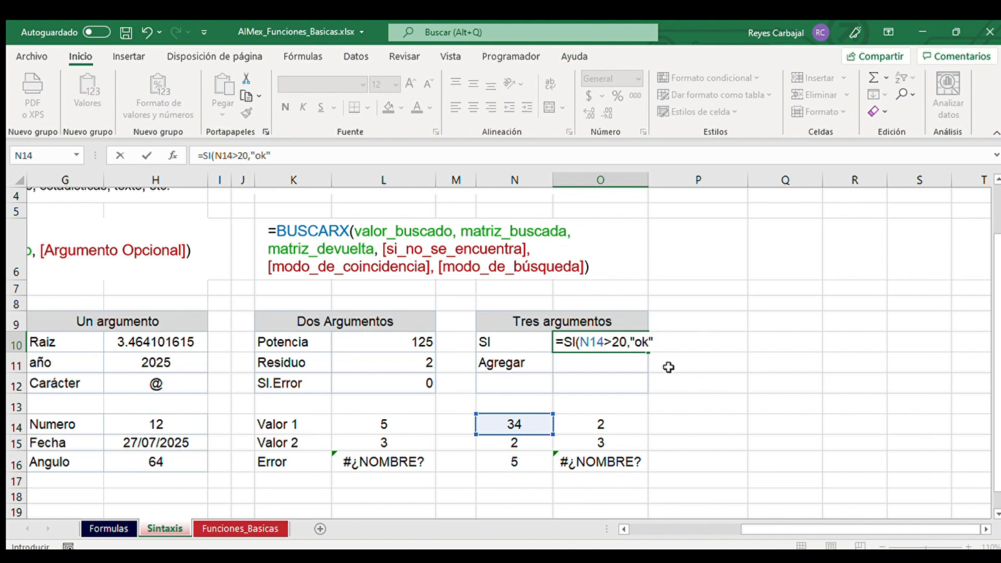
text(,)
key(BackSpace)
key(ctrl+Return)
key(Return)
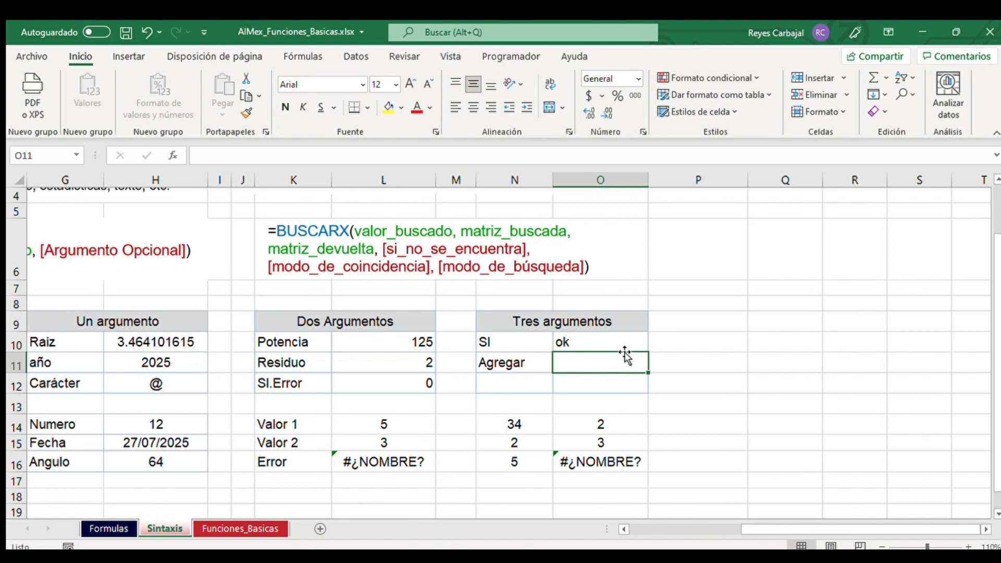
Step: Set N14 to 11 to test the false case of the SI formula
click(536, 424)
text(11)
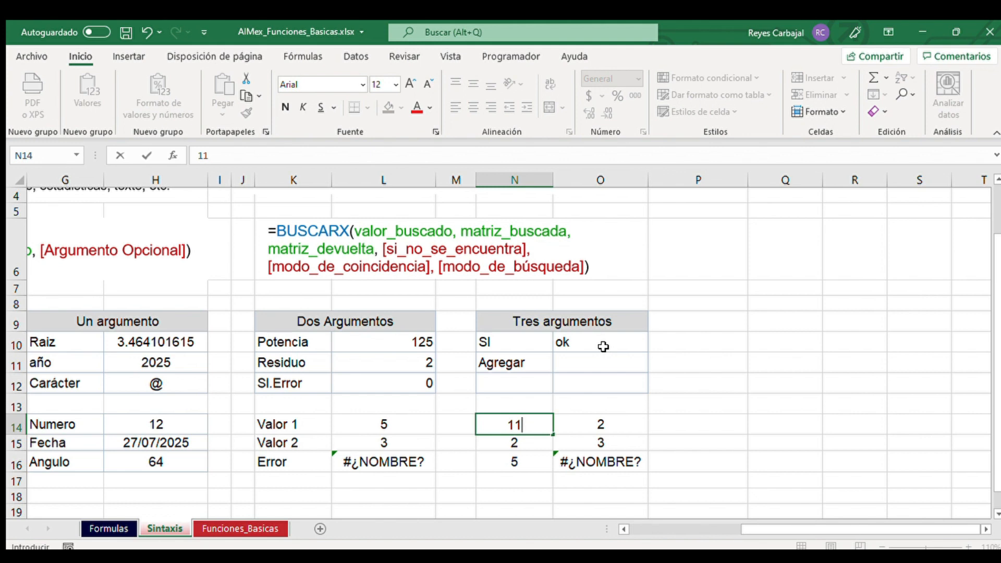
key(Return)
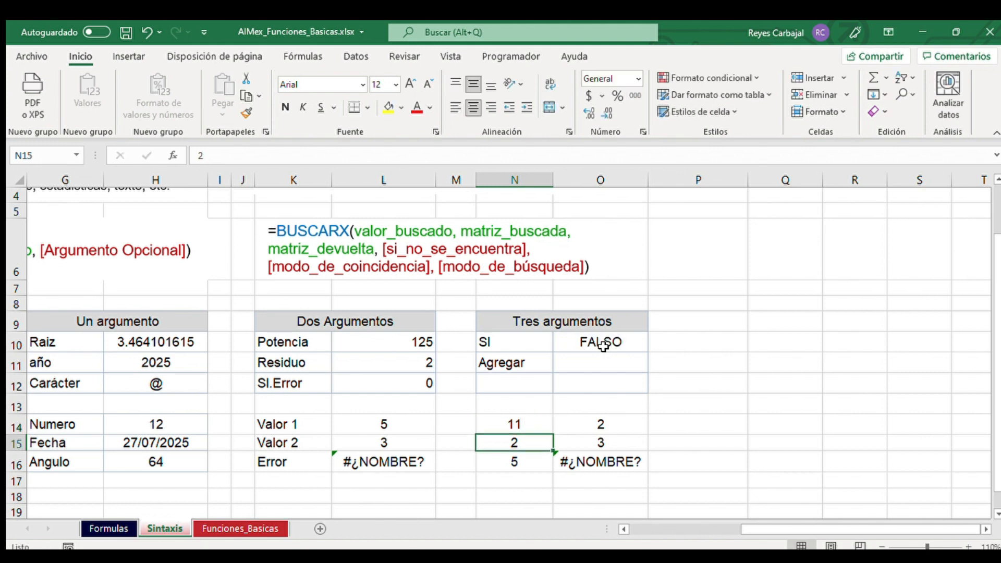
Step: Reopen the SI formula in O10, try adding a separator for the third argument, and remove it again
click(603, 346)
double_click(603, 346)
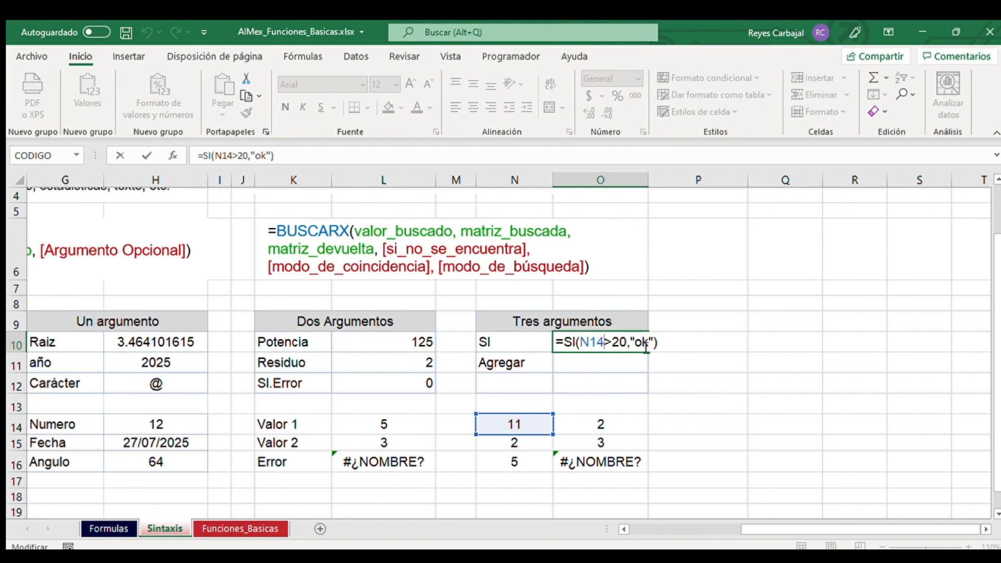
key(End)
key(BackSpace)
text(,)
key(BackSpace)
key(Return)
Step: Sum the range N14:O16 while ignoring errors by entering =AGREGAR(9,6,N14:O16) in the Agregar cell O11
text(=agr)
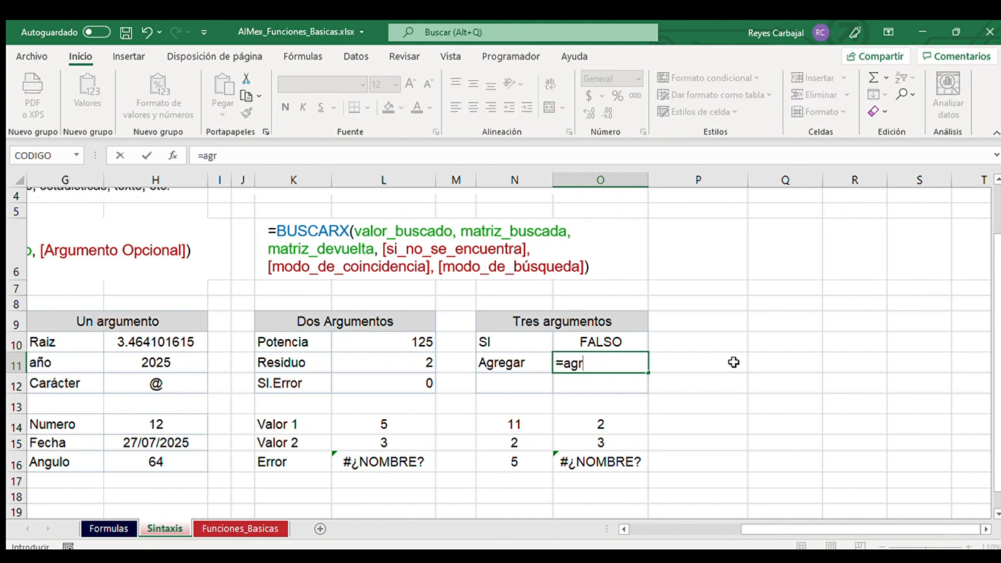
key(Tab)
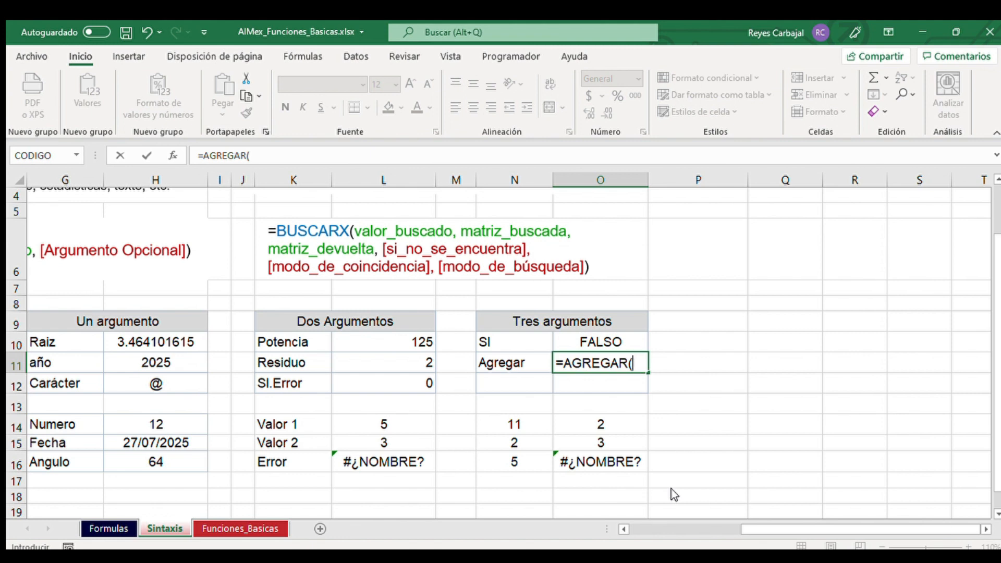
text(9,)
text(6,)
drag(547, 420, 572, 455)
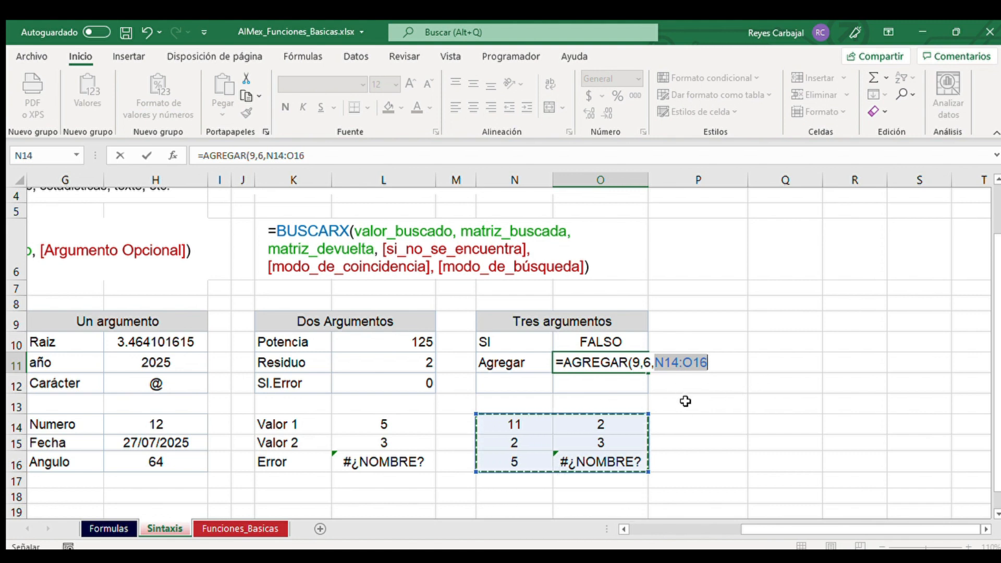
key(Return)
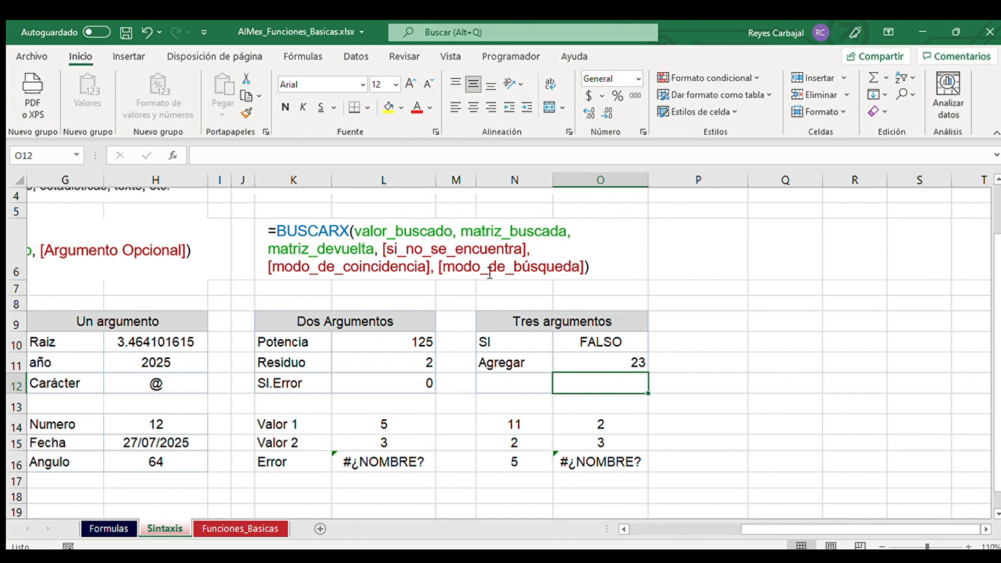
Step: Open the Funciones_Basicas sheet and start a SUMA formula in the Ventas Totales cell M3
click(230, 531)
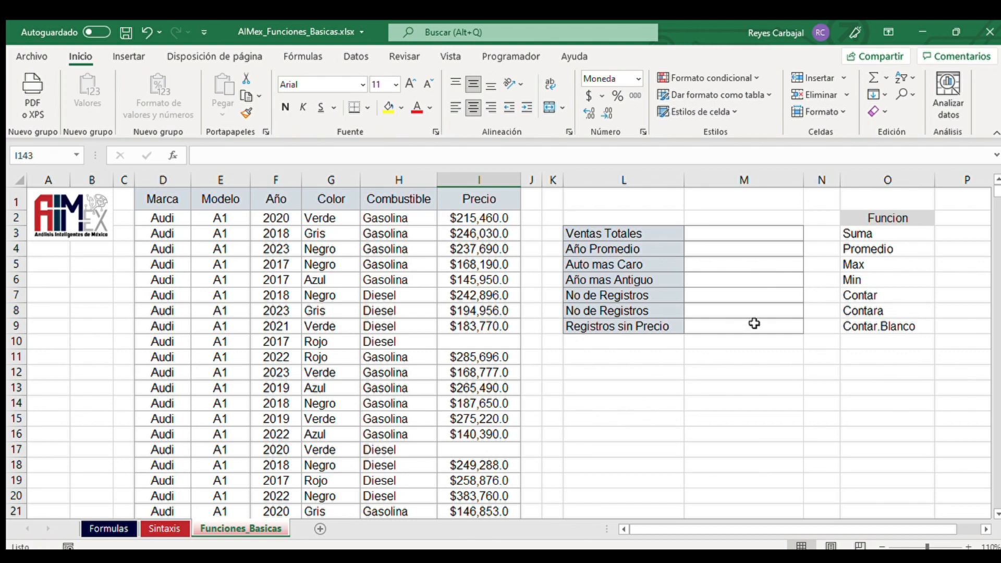
click(856, 297)
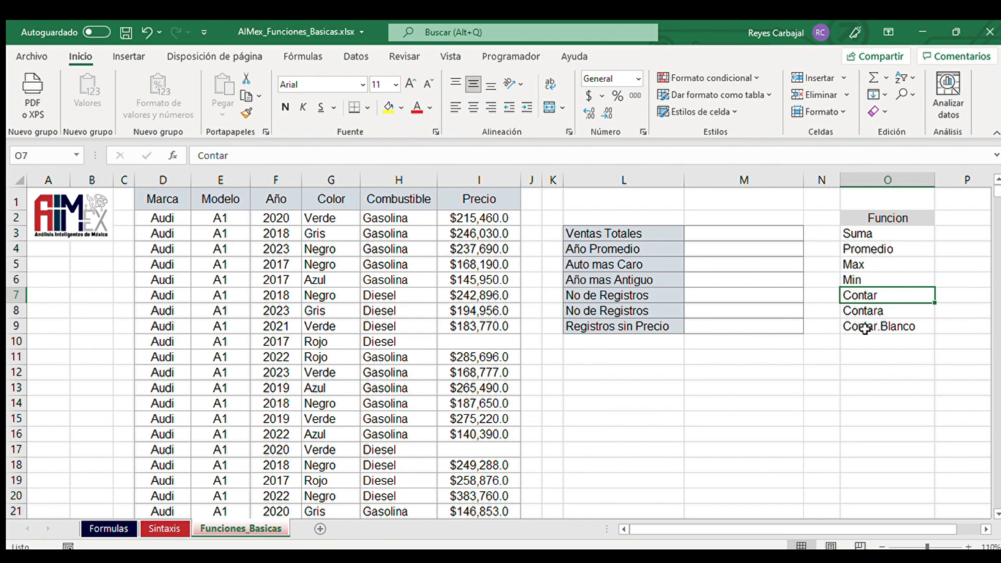
click(741, 232)
text(=su)
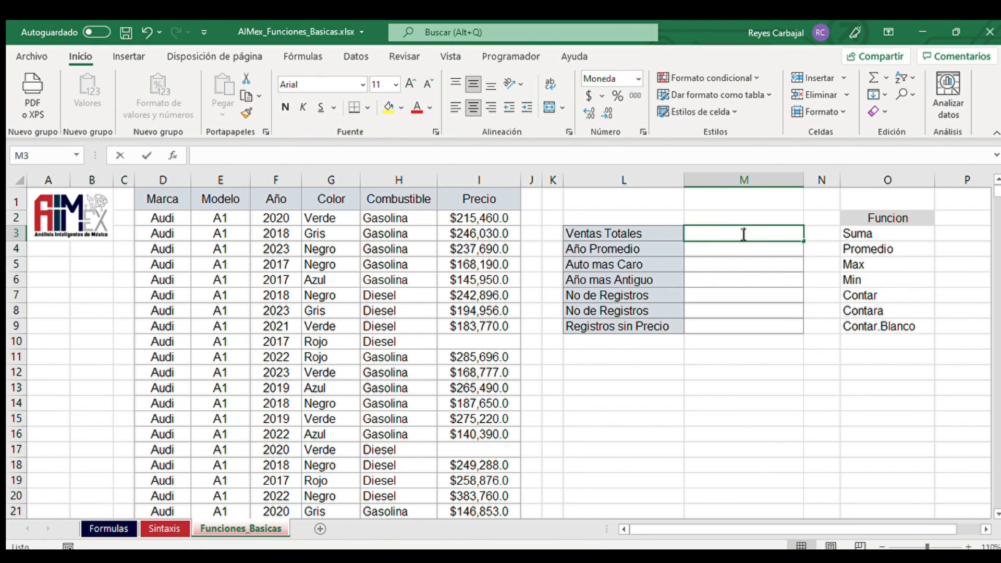
text(m)
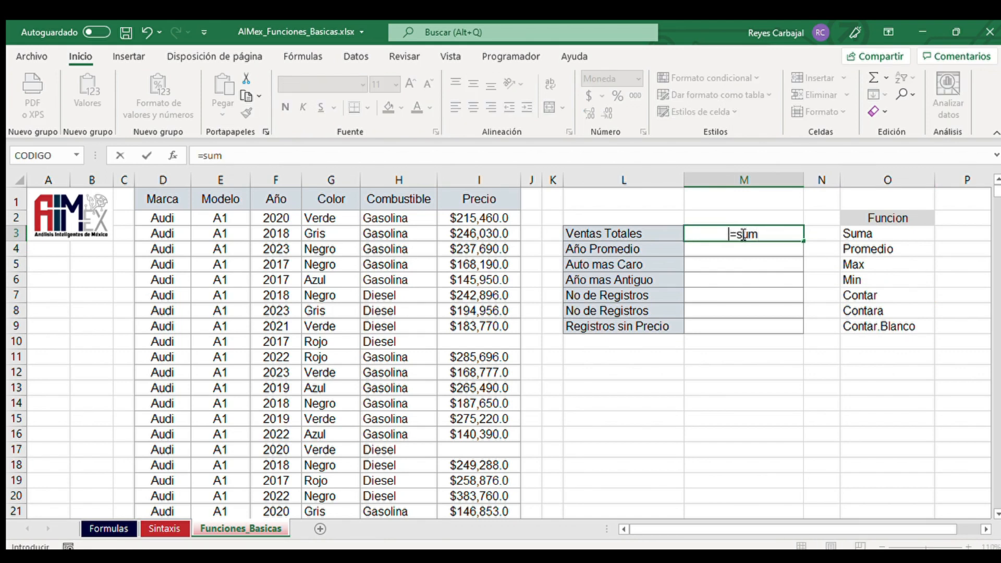
key(Tab)
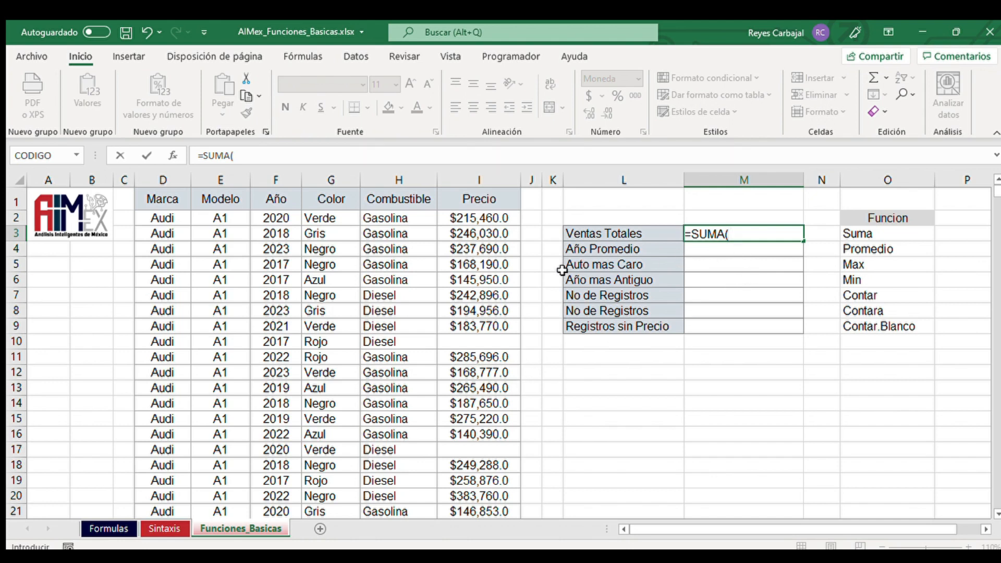
Step: Add the separate Precio ranges I2:I5, I7:I9 and I11:I13 as arguments of the SUMA formula in M3
click(483, 222)
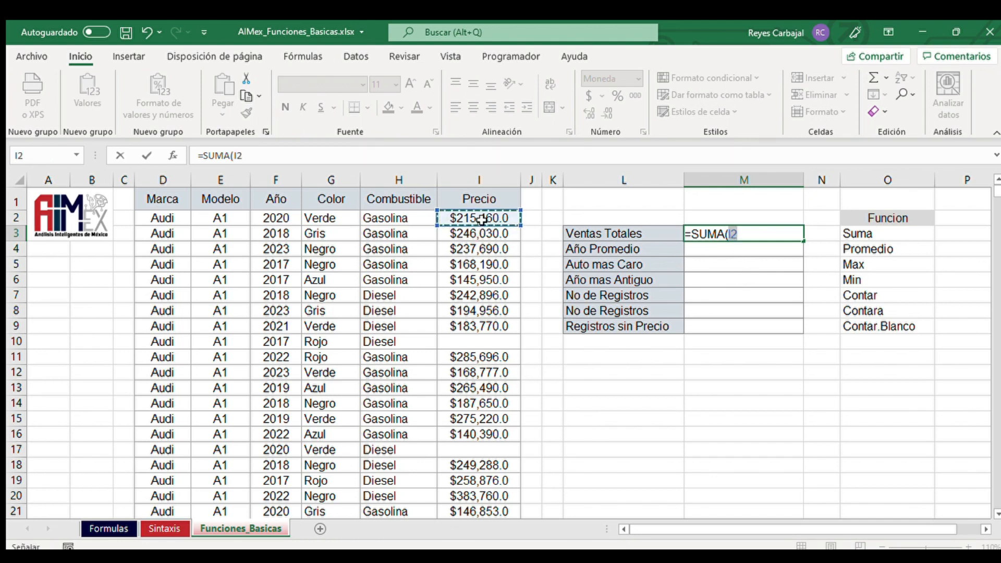
drag(480, 220, 480, 264)
text(,)
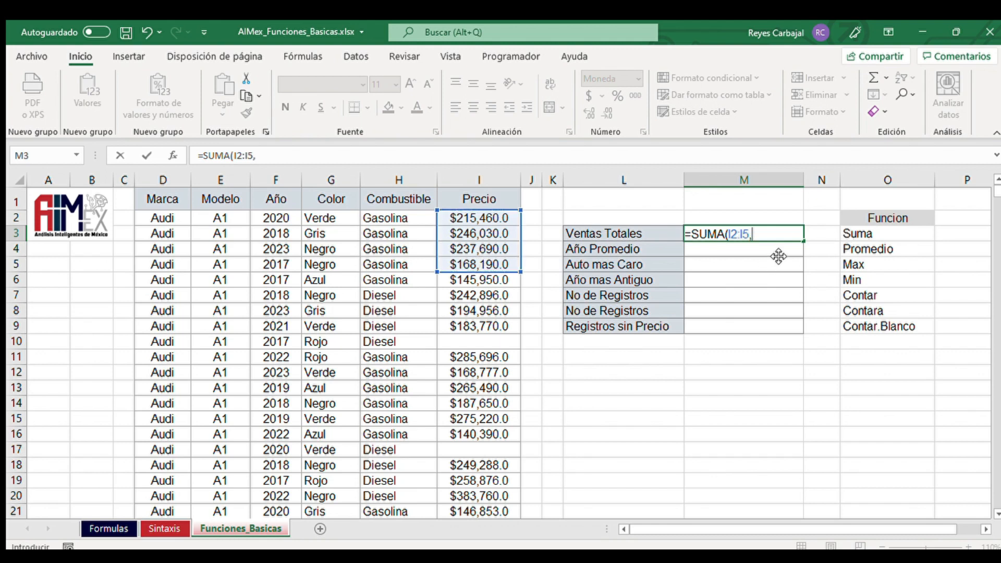
drag(478, 295, 480, 318)
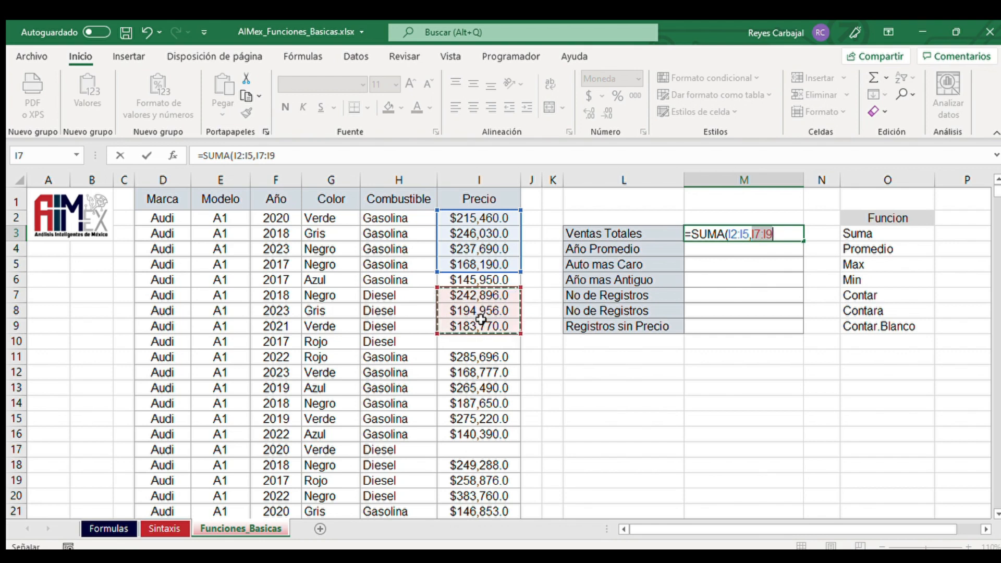
text(,)
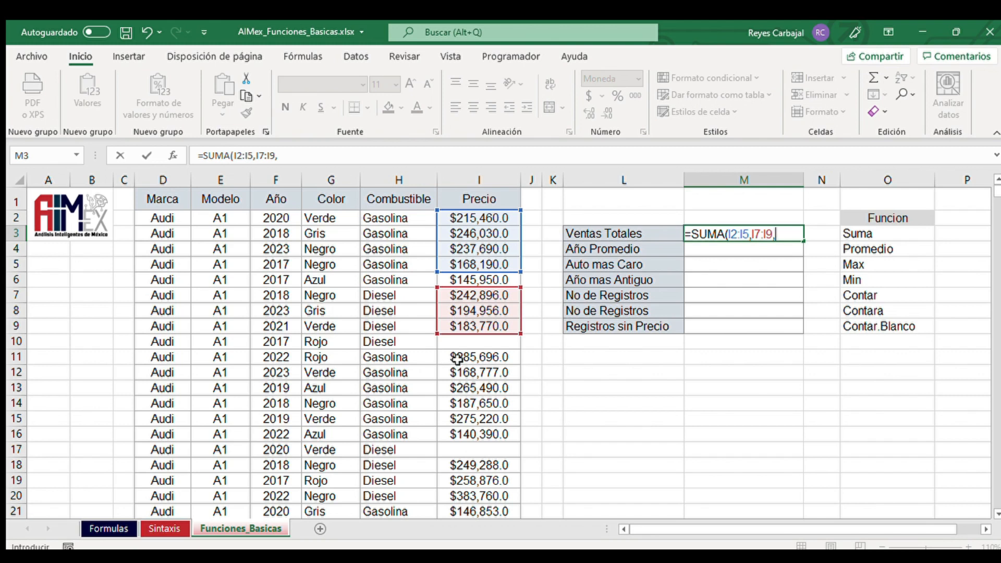
drag(458, 357, 459, 387)
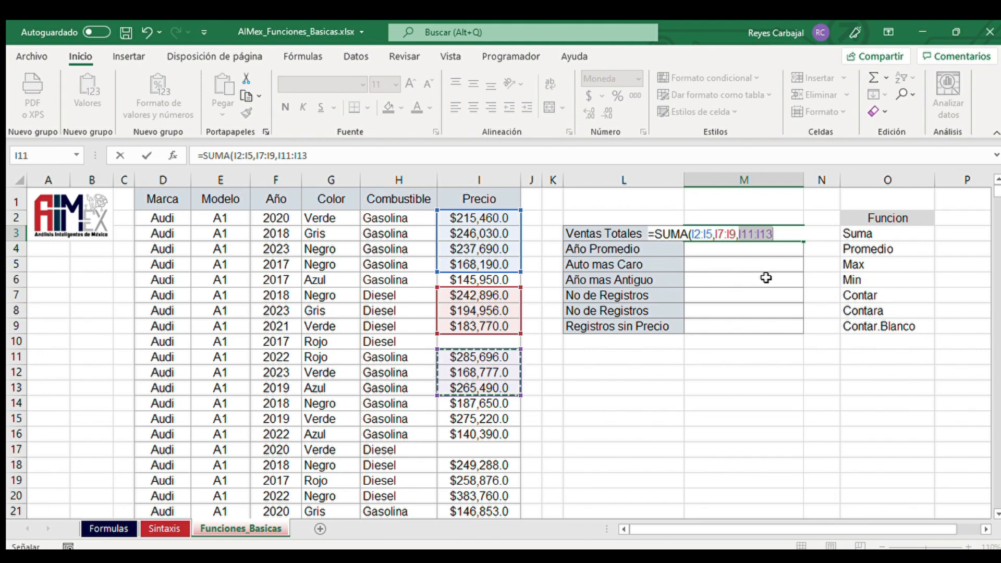
Step: Delete the separate Precio ranges from the SUMA formula in M3
key(BackSpace)
key(BackSpace)
key(BackSpace)
key(BackSpace)
key(BackSpace)
key(BackSpace)
key(BackSpace)
key(BackSpace)
key(BackSpace)
key(BackSpace)
key(BackSpace)
key(BackSpace)
key(BackSpace)
key(BackSpace)
key(BackSpace)
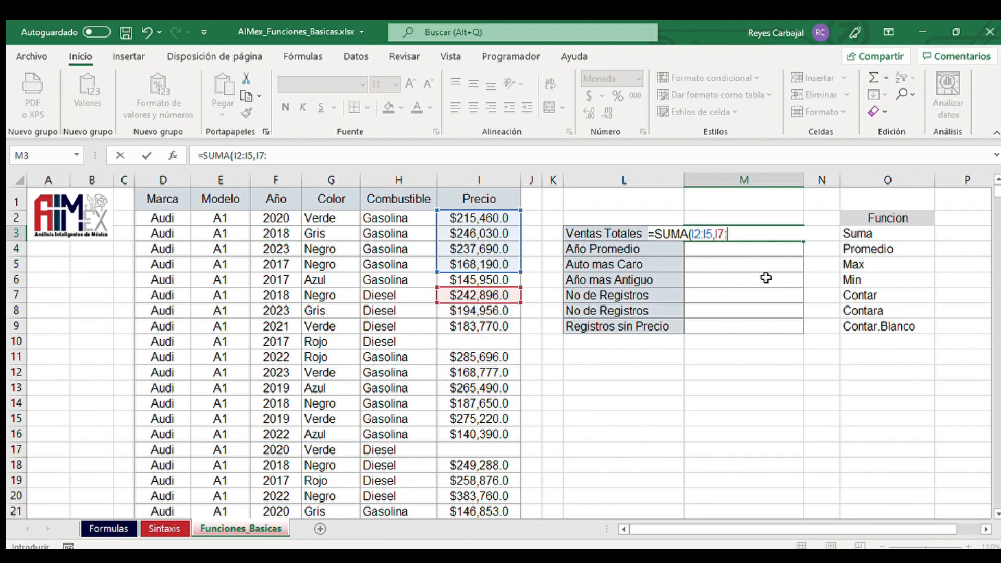
key(BackSpace)
key(BackSpace)
key(BackSpace)
key(BackSpace)
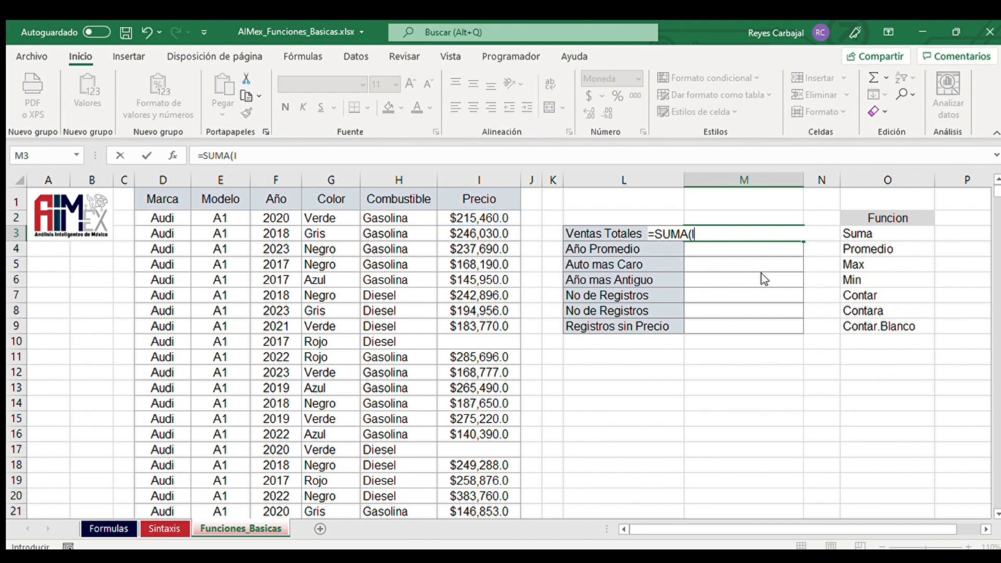
Step: Try selecting the Precio values from I2 downward for the SUMA formula, and clear the reference
drag(469, 217, 440, 522)
key(ctrl+Up)
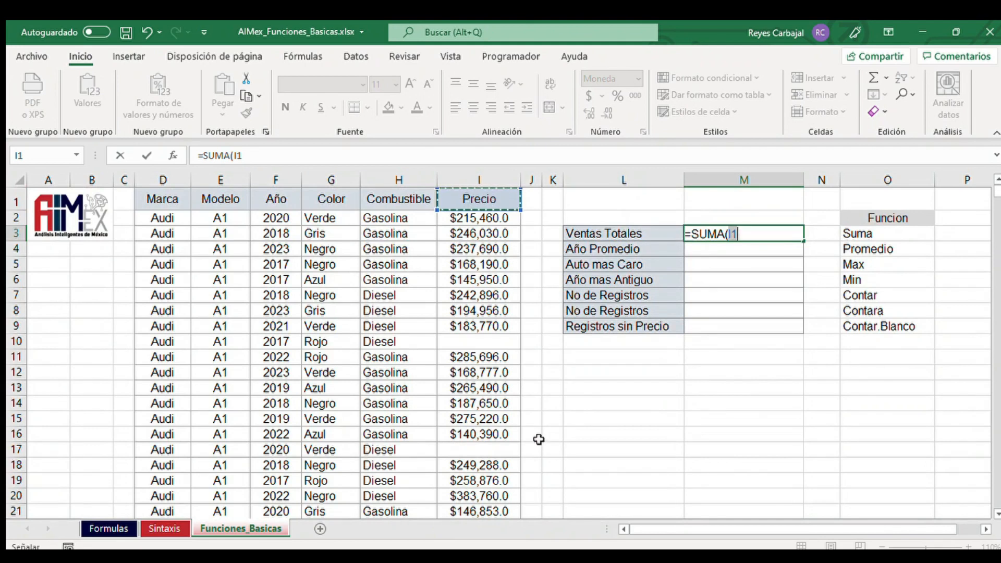
key(BackSpace)
key(BackSpace)
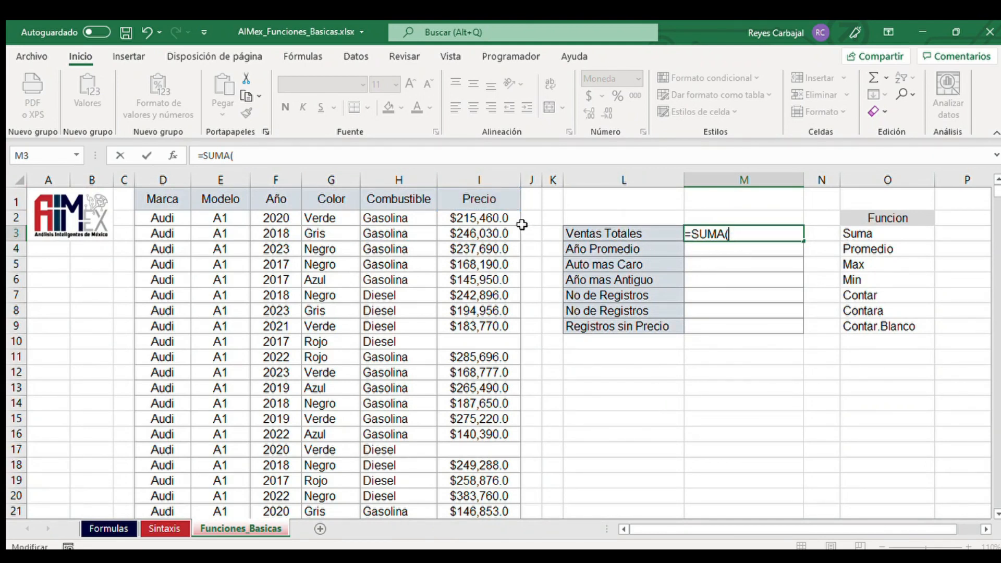
Step: Try selecting the Año values from F2 down to F1879 as the SUMA argument, and collapse the selection
click(506, 220)
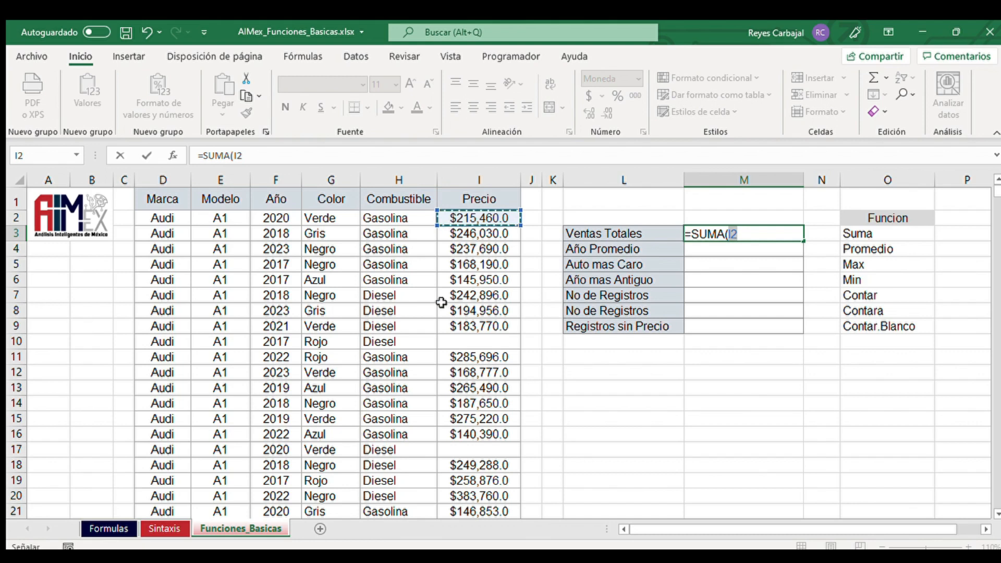
click(283, 222)
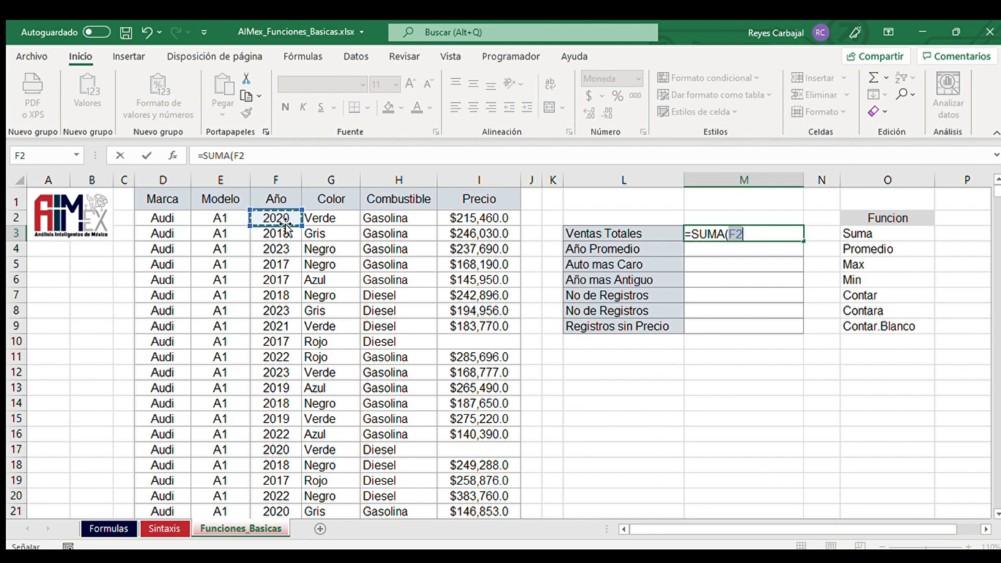
key(ctrl+shift+Down)
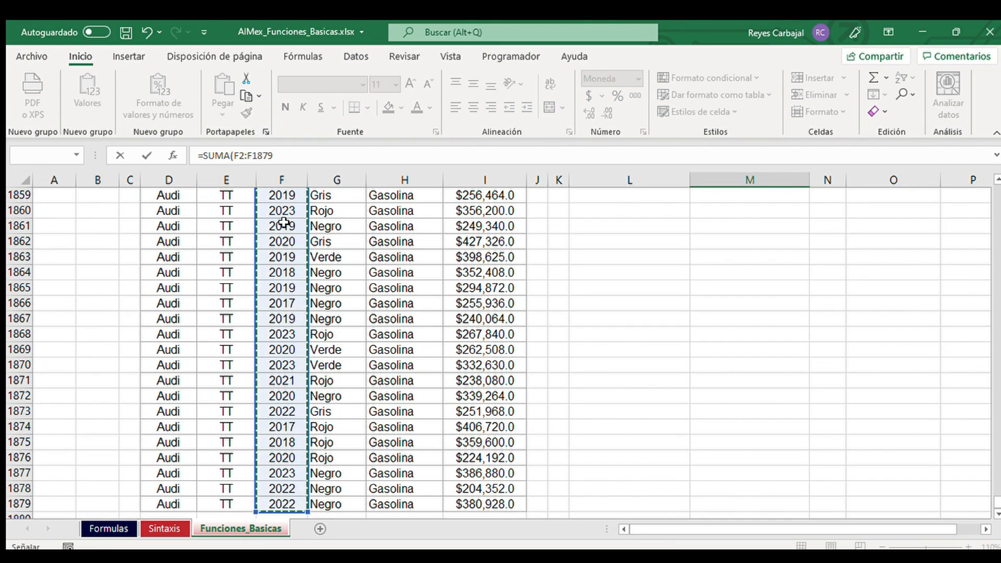
scroll(282, 294, down, 2)
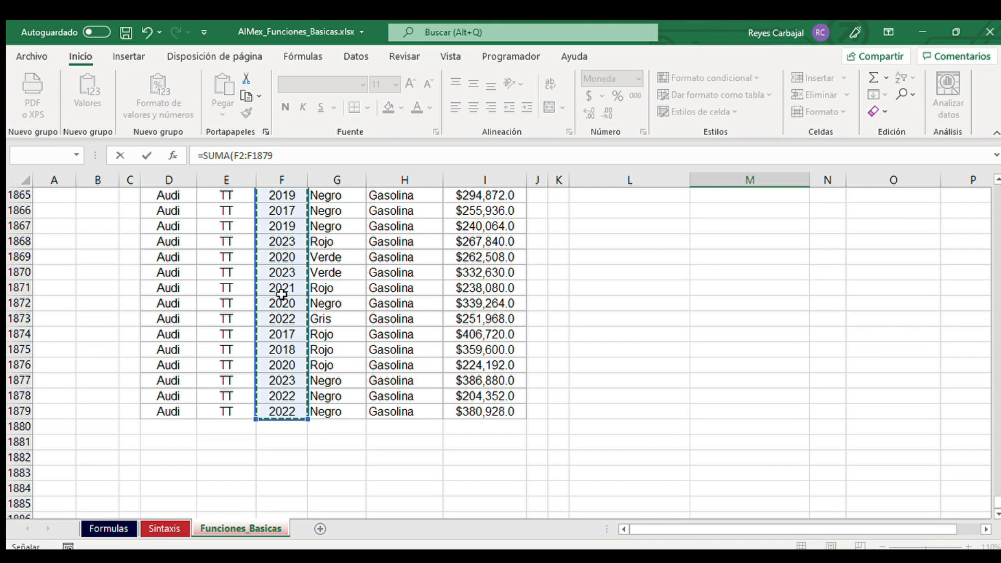
key(ctrl+Up)
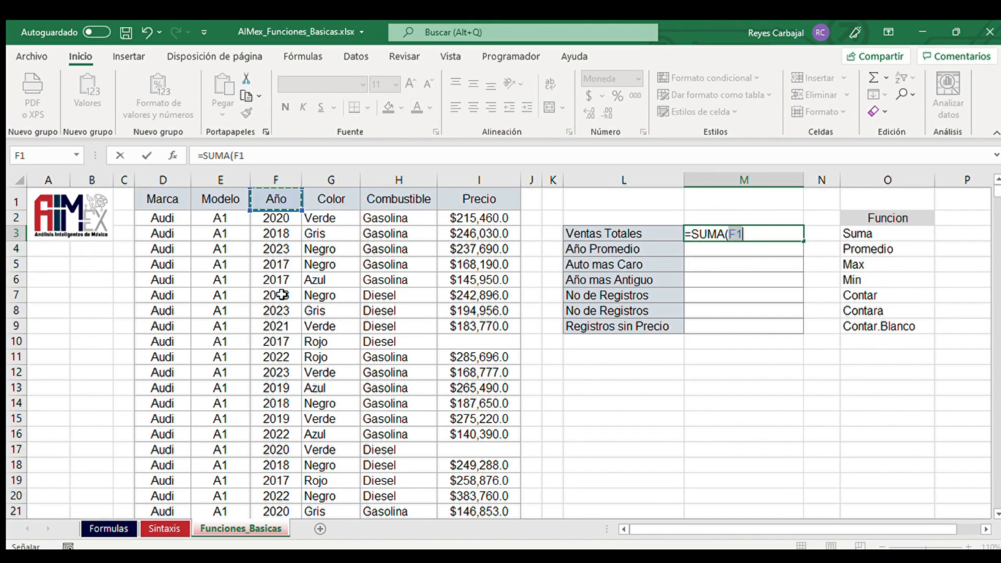
Step: Try extending the SUMA reference block by block down the Precio values from I2 to I934, and collapse it
click(461, 220)
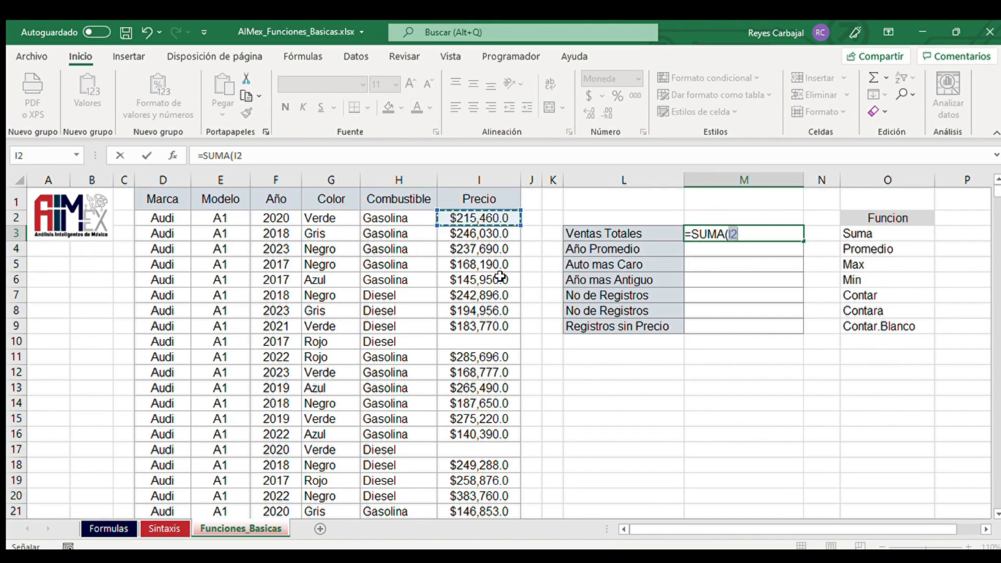
key(ctrl+shift+Down)
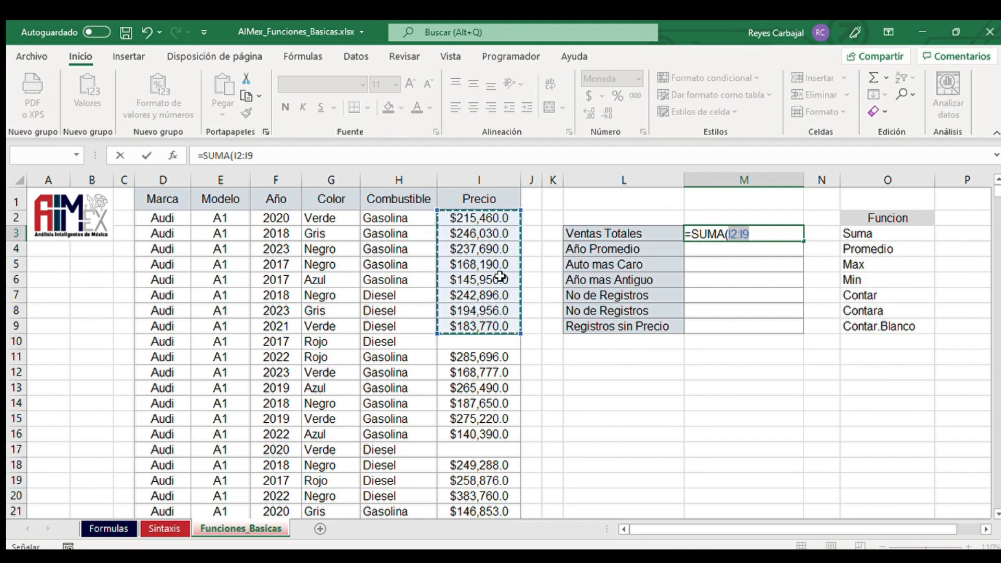
key(ctrl+shift+Down)
key(ctrl+shift+Down)
key(ctrl+shift+Down)
key(ctrl+shift+Down)
key(ctrl+shift+Down)
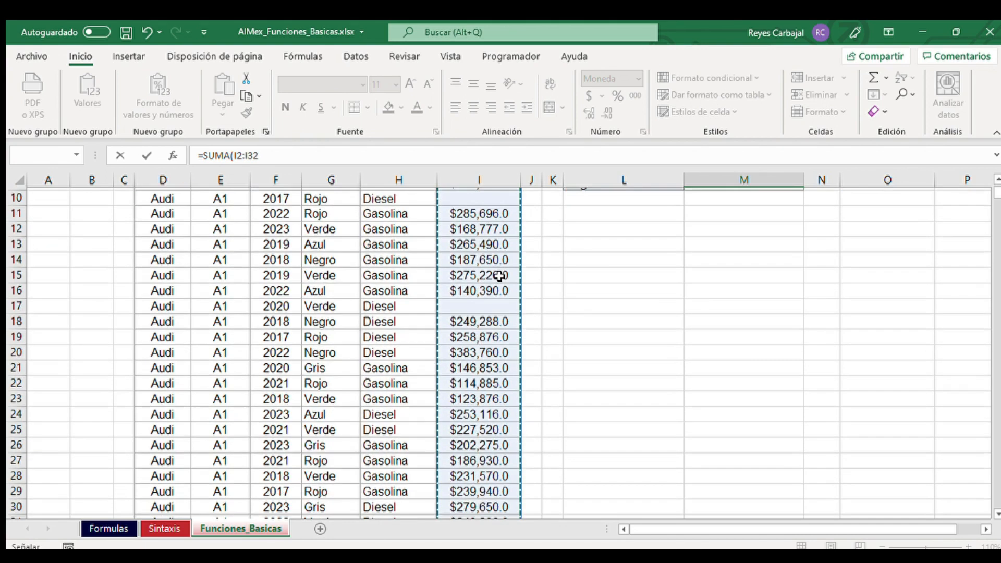
key(ctrl+shift+Down)
key(ctrl+shift+Down)
key(ctrl+shift+Down)
key(ctrl+shift+Down)
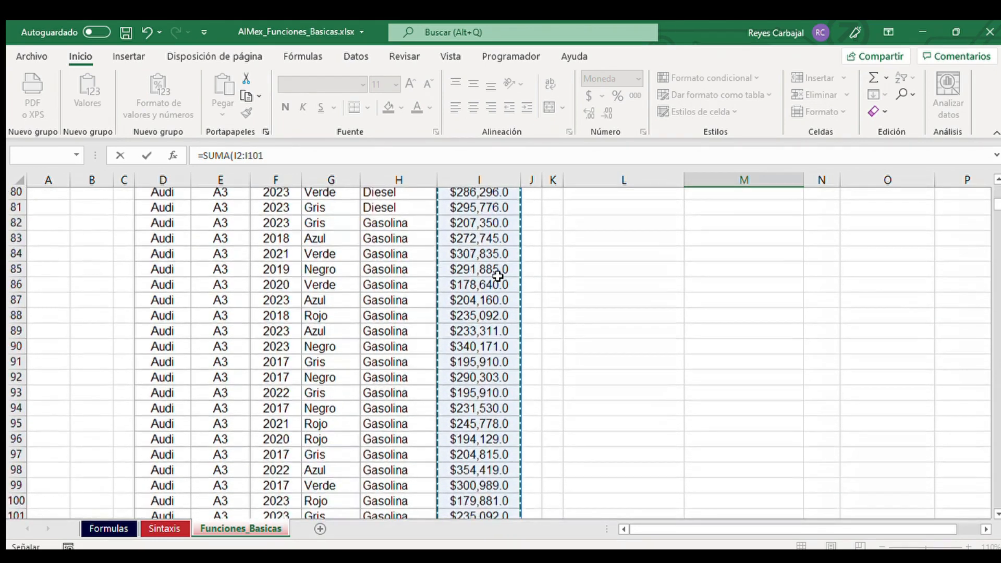
key(ctrl+shift+Down)
key(ctrl+shift+Down)
key(ctrl+shift+Down)
key(ctrl+shift+Down)
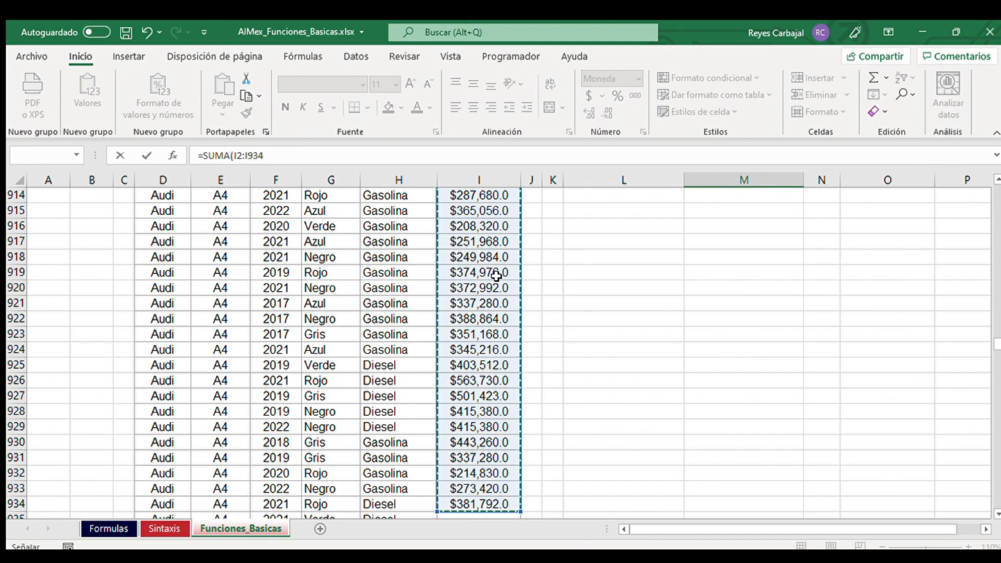
key(ctrl+Up)
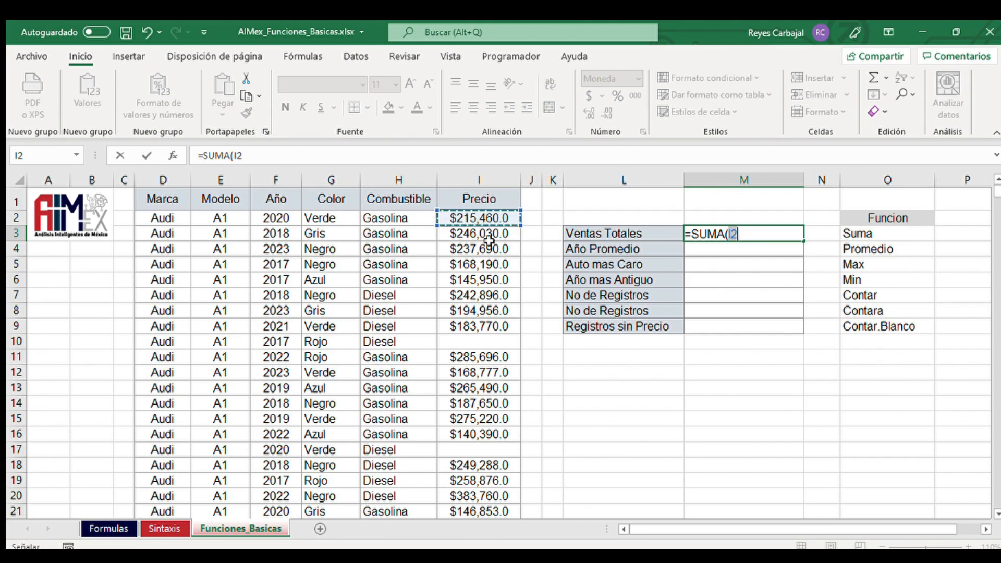
Step: Complete the SUMA formula in M3 with the whole Precio column I:I, and check it against the column's sum
click(486, 191)
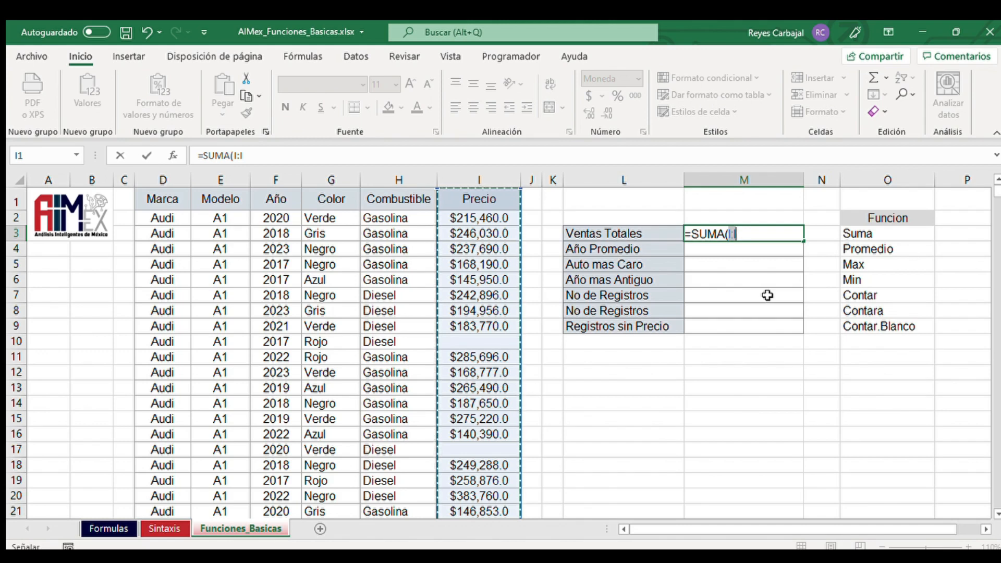
key(BackSpace)
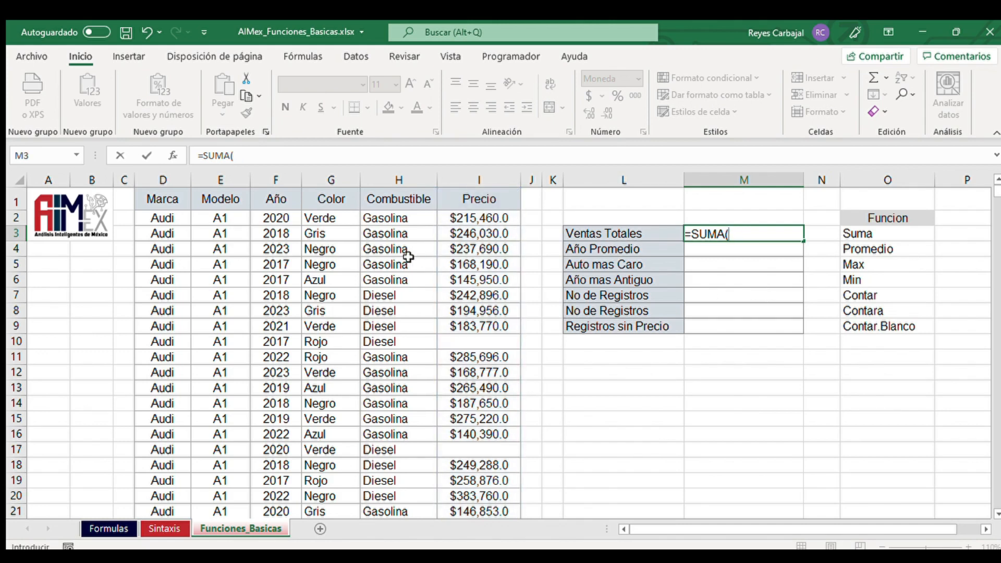
click(501, 186)
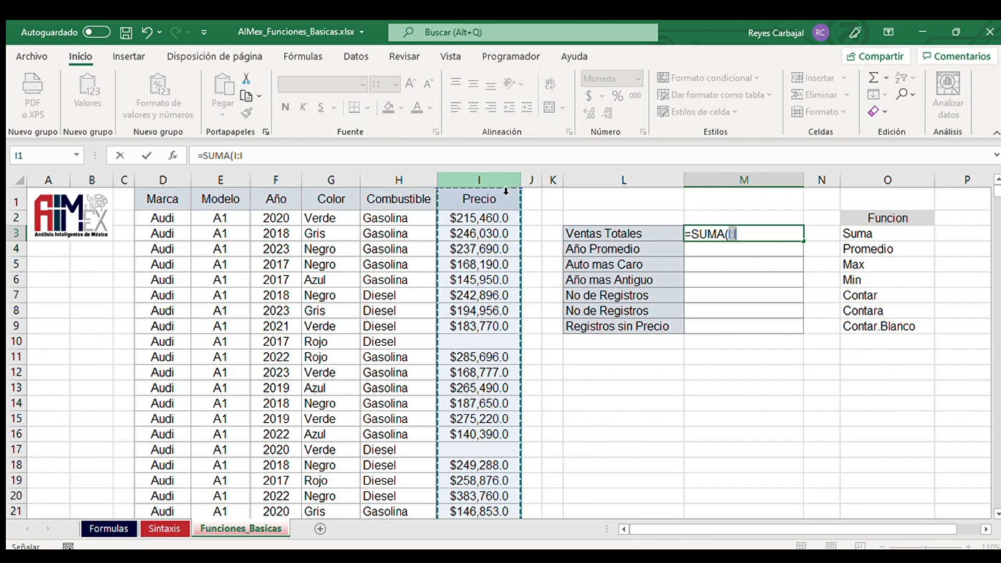
key(Return)
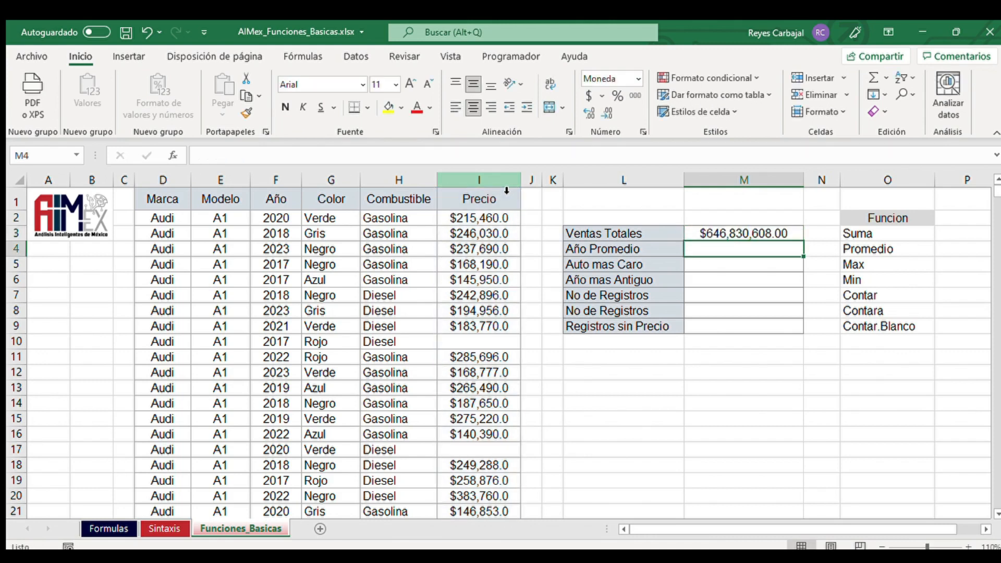
click(751, 232)
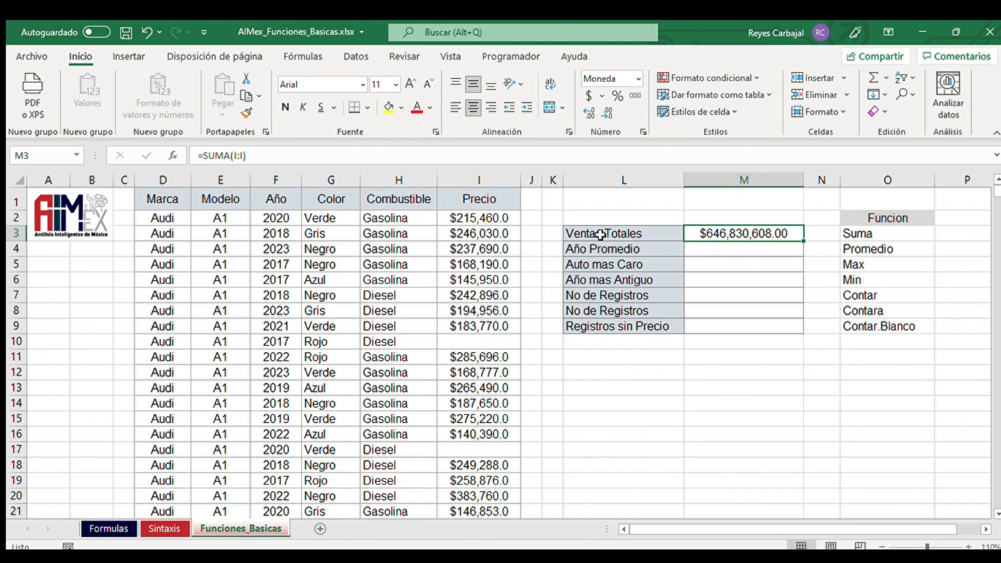
click(500, 188)
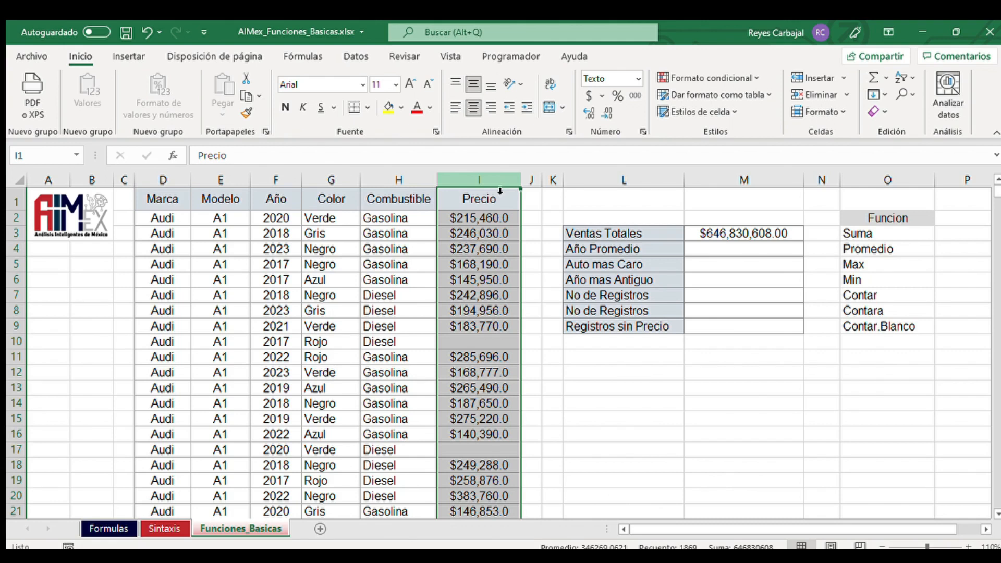
Step: Start a PROMEDIO formula in the Año Promedio cell M4
click(749, 250)
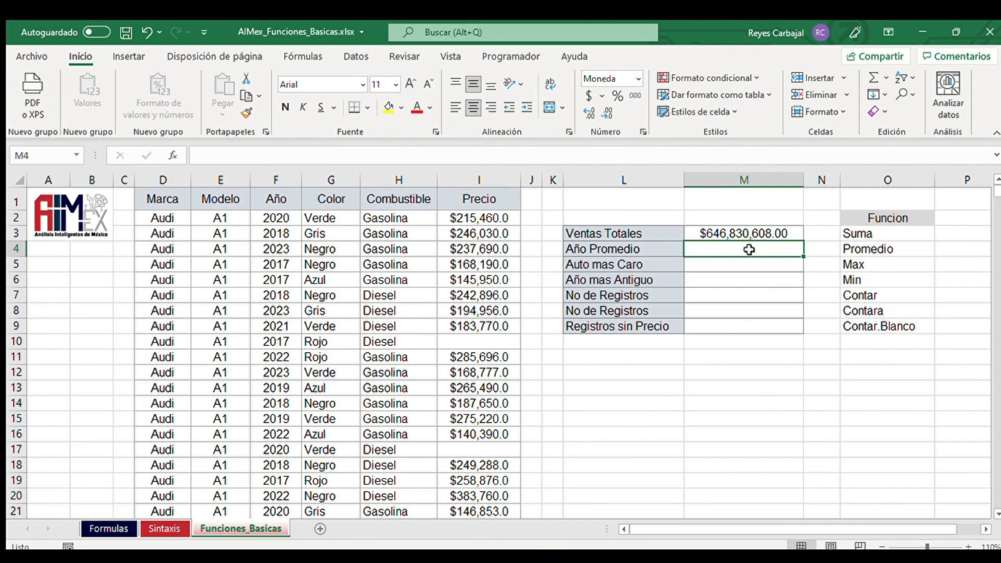
text(=prom)
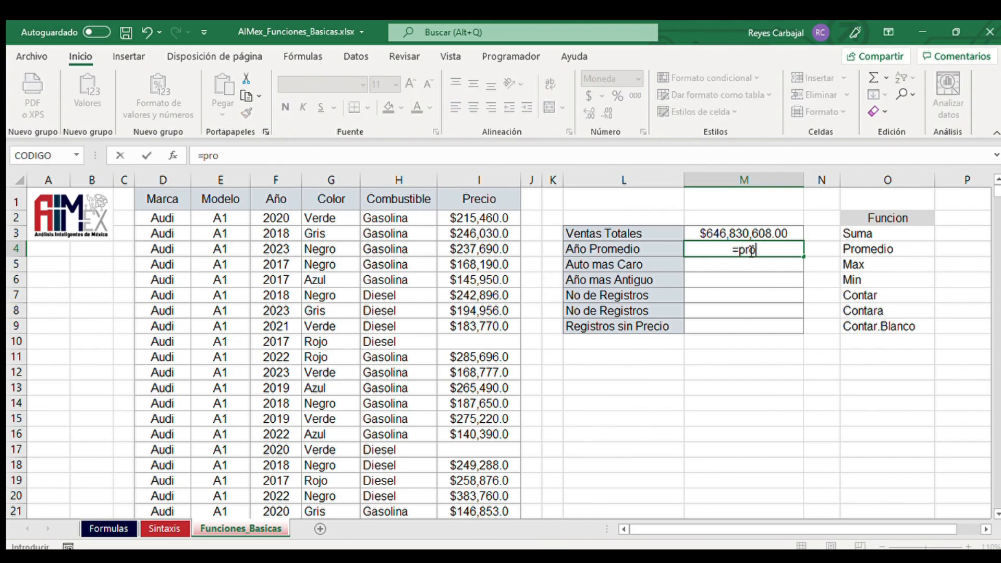
key(Tab)
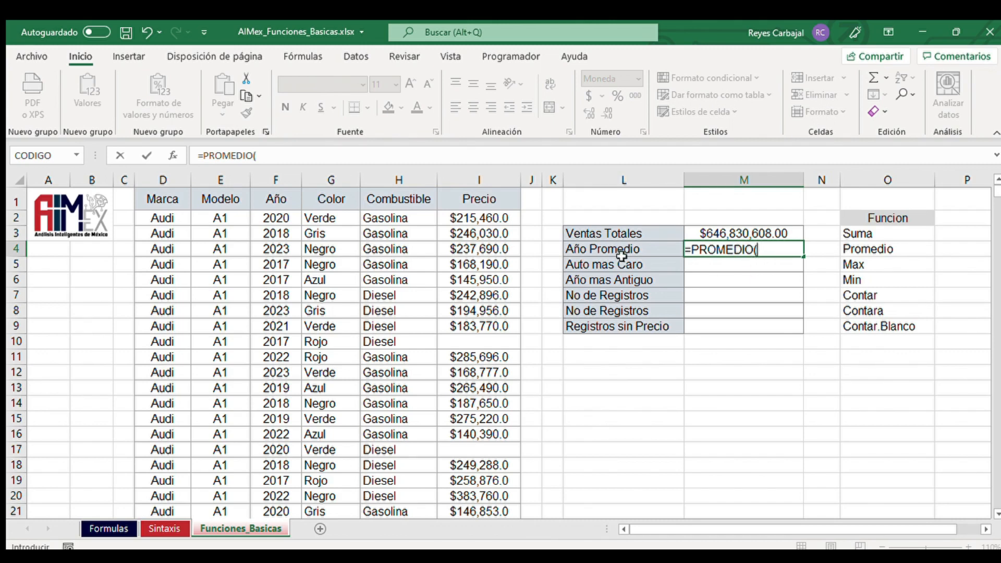
Step: Try the Año range F2:F1879 as the PROMEDIO argument in M4, and clear the reference
click(272, 221)
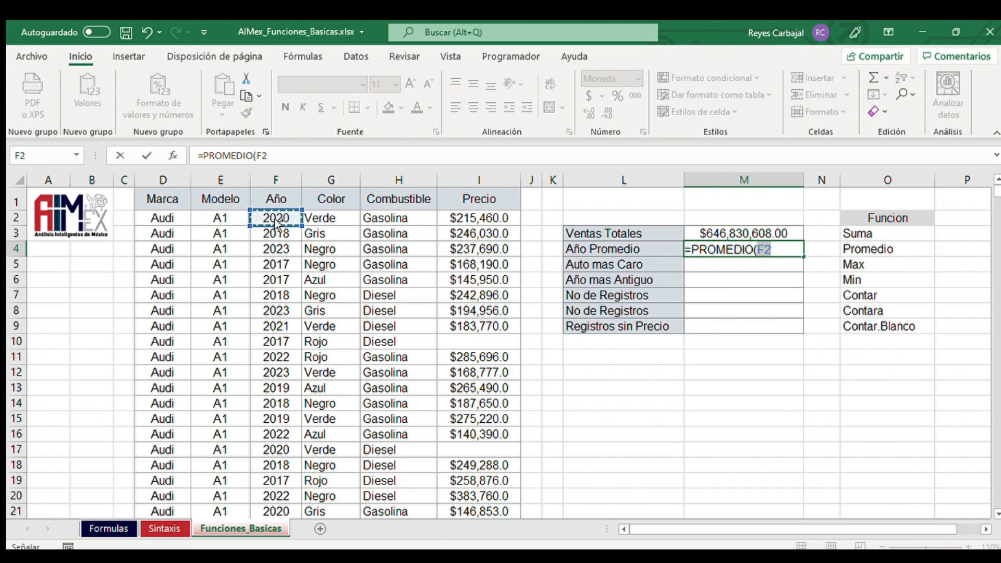
key(ctrl+shift+Down)
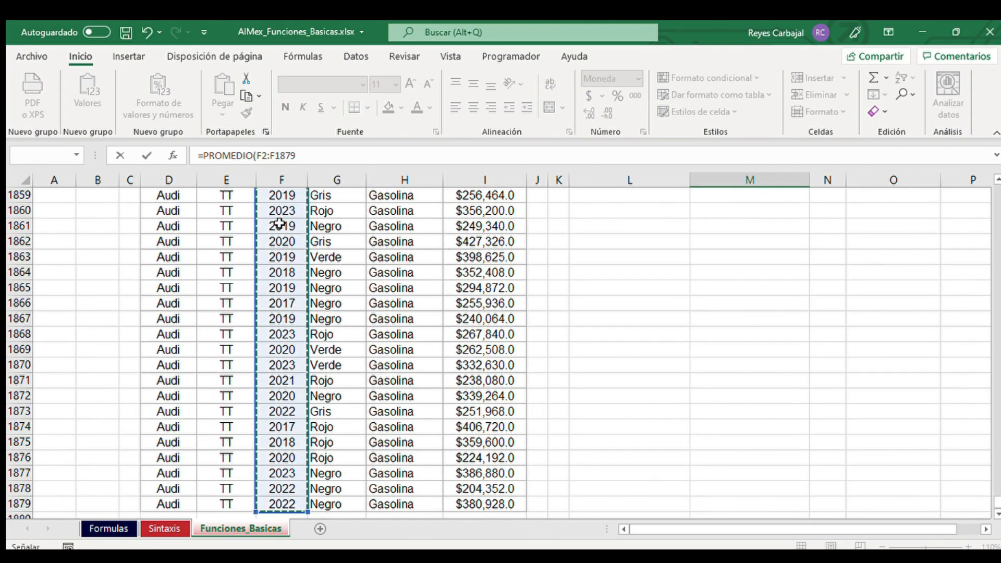
key(BackSpace)
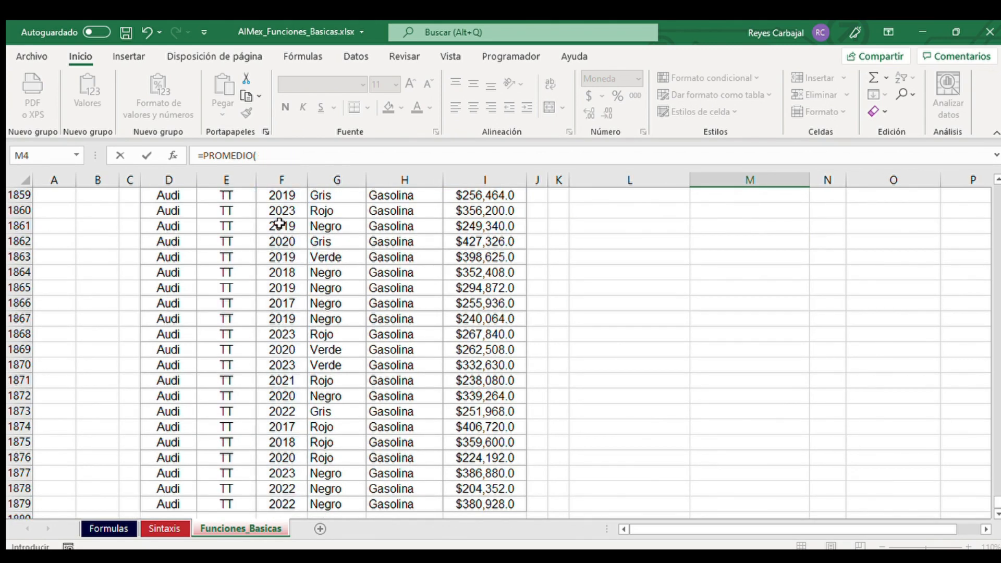
key(Up)
key(BackSpace)
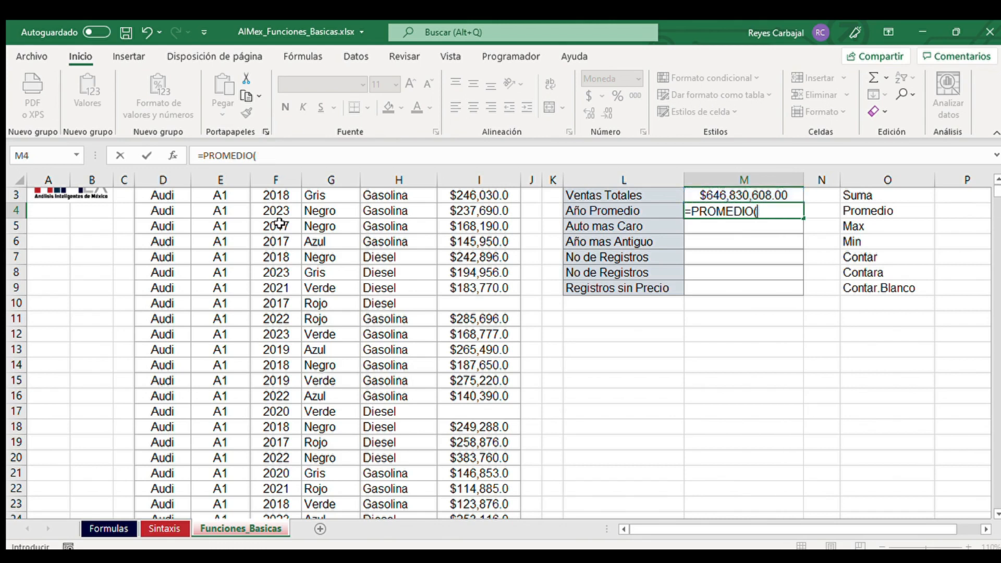
Step: Complete the PROMEDIO formula in M4 with the whole Año column F:F
click(293, 187)
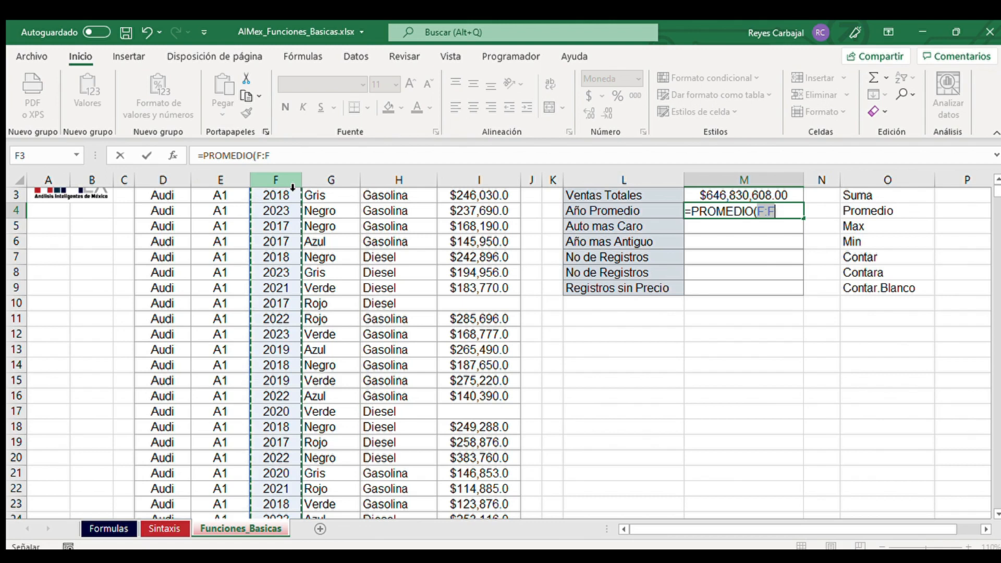
key(Return)
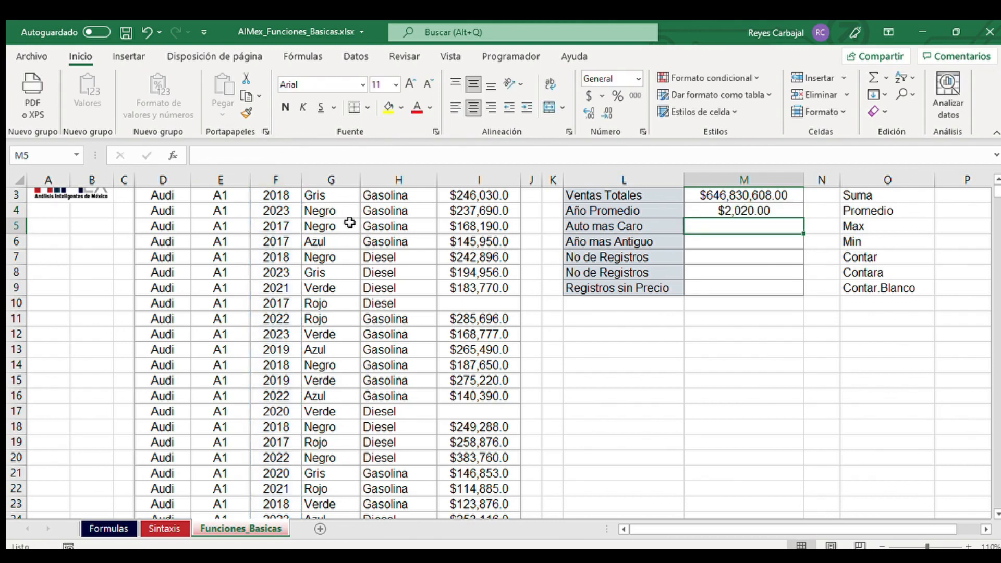
Step: Calculate the Auto mas Caro value in M5 with MAX over the whole Precio column I:I
scroll(351, 223, up, 1)
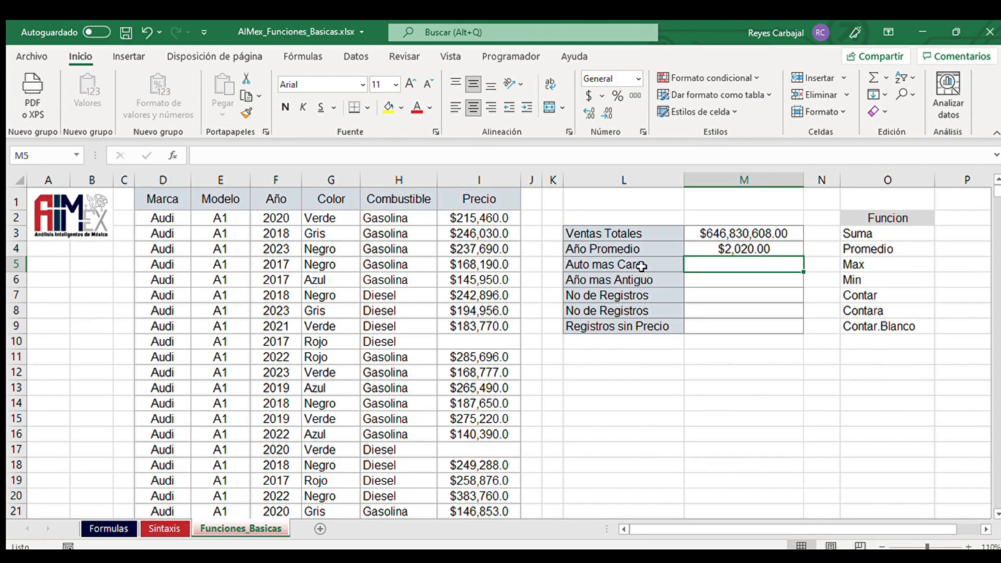
text(=)
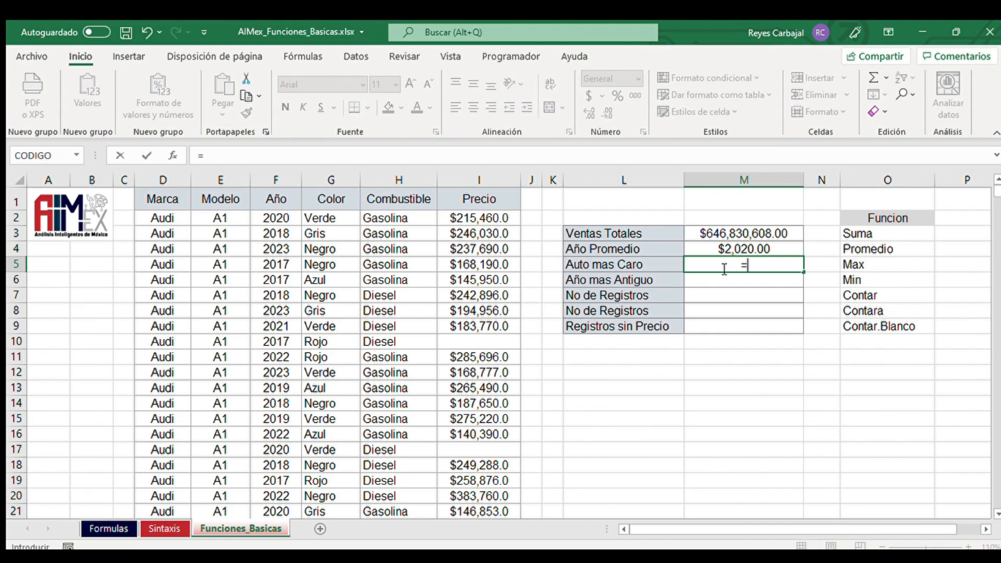
text(max)
key(Tab)
click(489, 181)
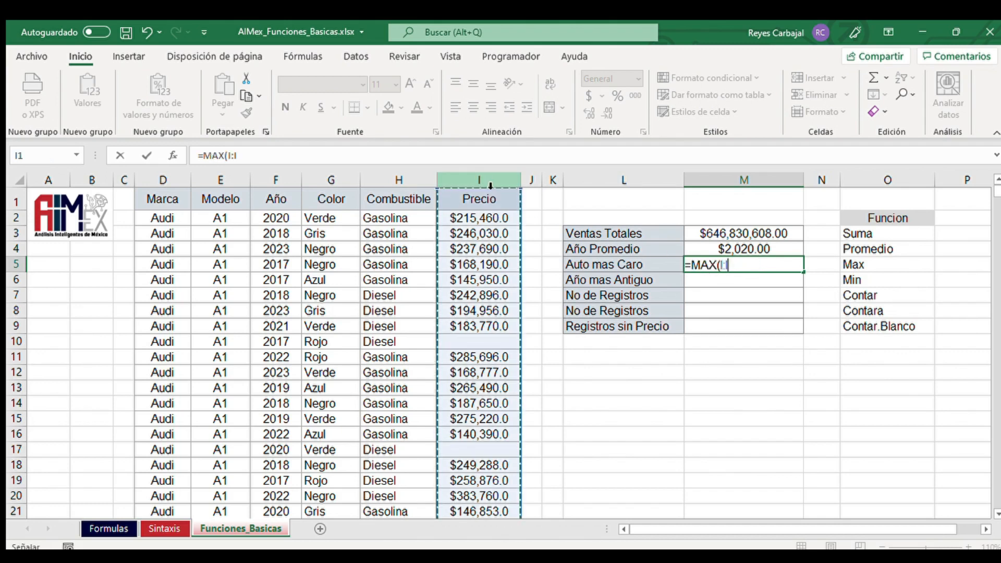
key(Return)
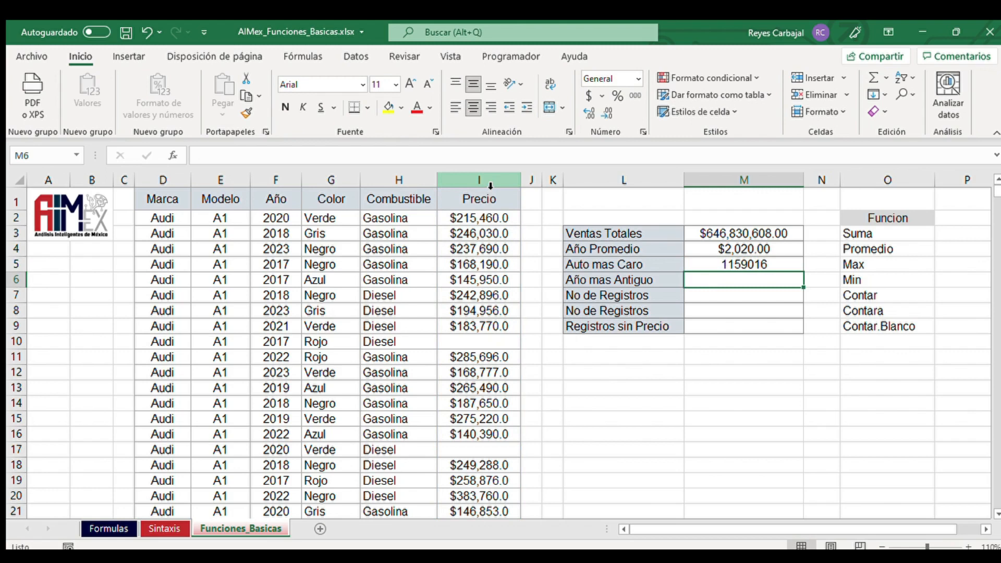
Step: Format the Año Promedio result in M4 as a plain number without currency symbol or decimals
click(729, 253)
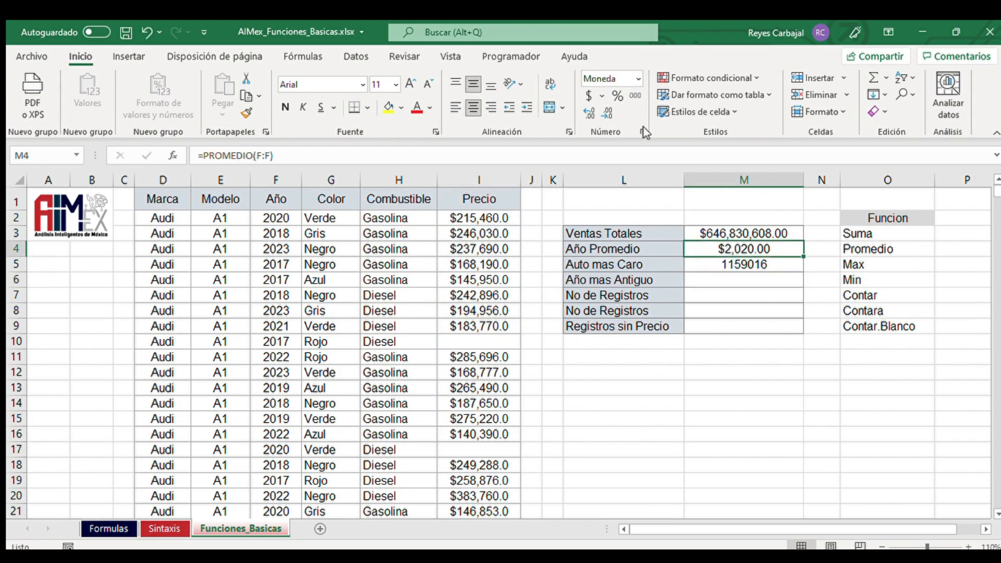
click(638, 80)
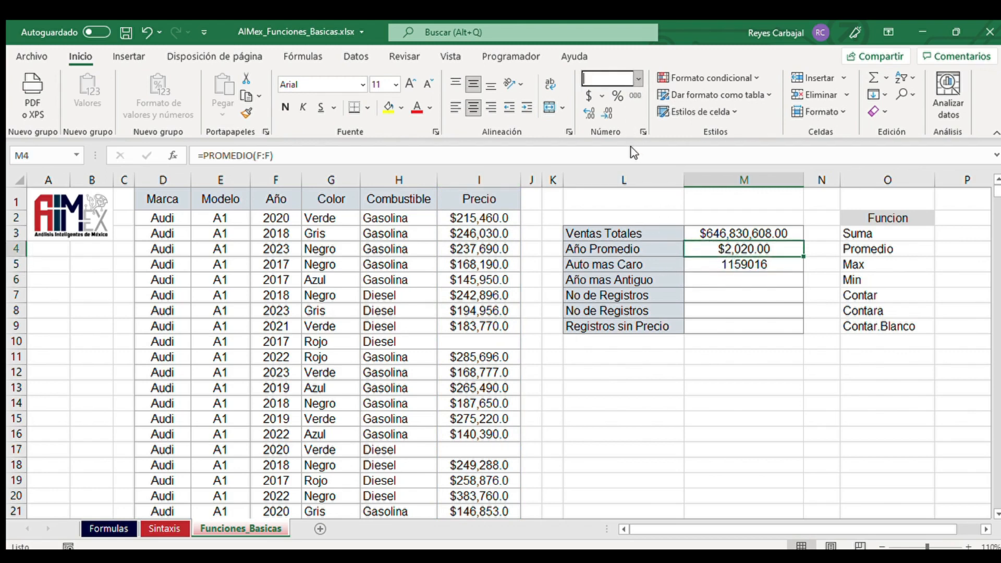
click(636, 152)
click(611, 114)
click(611, 114)
Step: Format the Auto mas Caro result in M5 as Moneda with no decimals
click(728, 264)
click(638, 79)
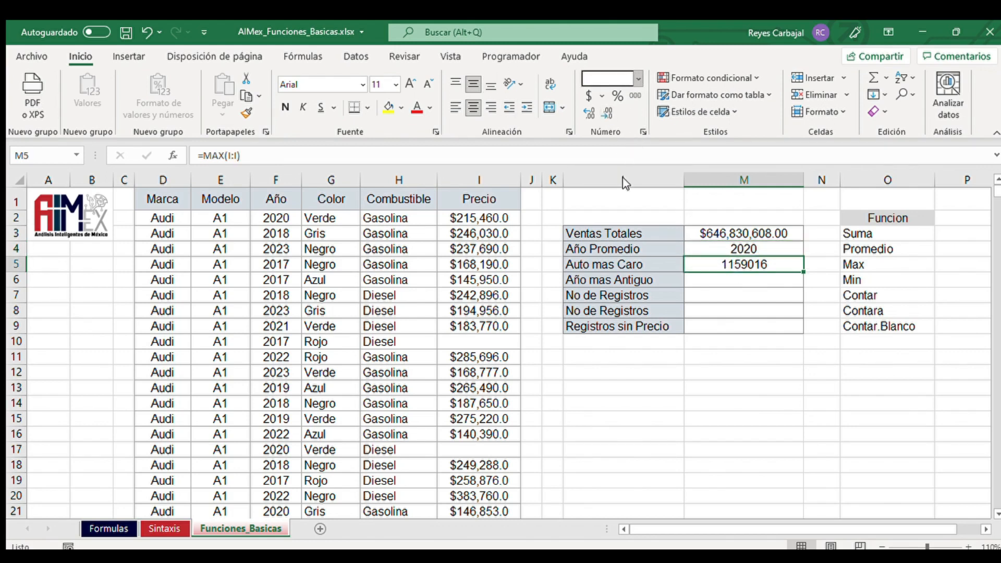
text(Moneda)
key(Return)
click(605, 115)
click(605, 115)
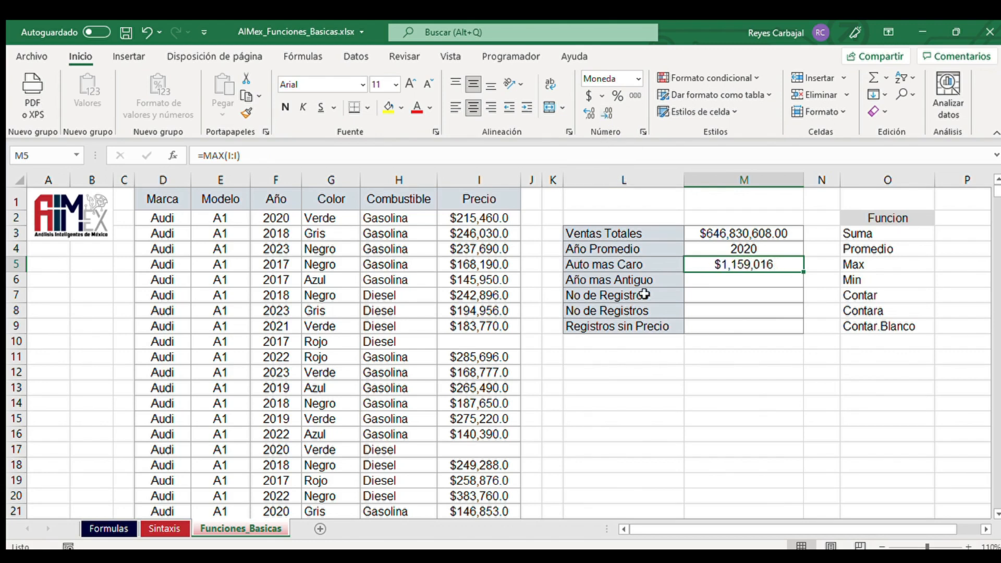
Step: Calculate the Año mas Antiguo value in M6 with MIN over the whole Año column F:F
click(700, 278)
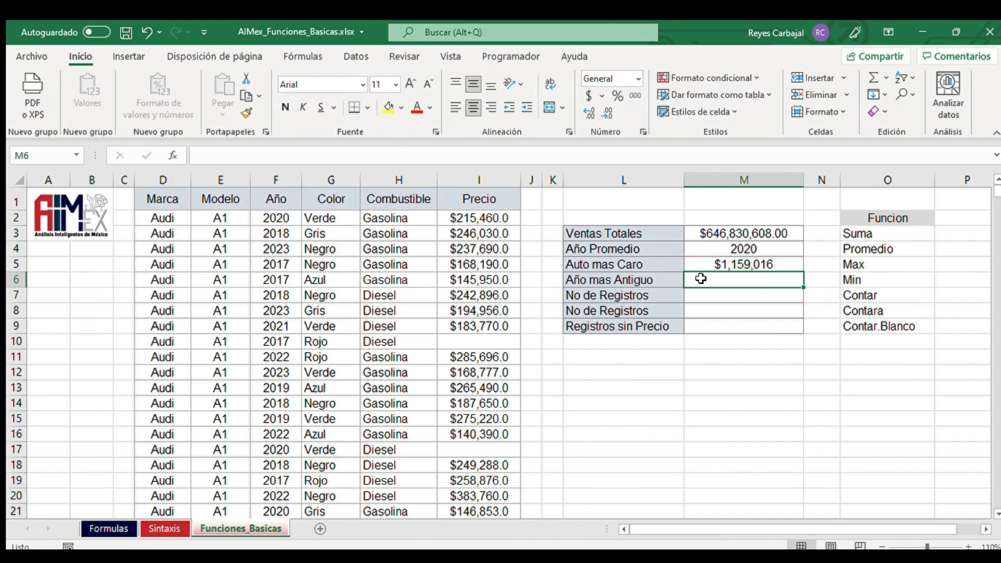
text(=min)
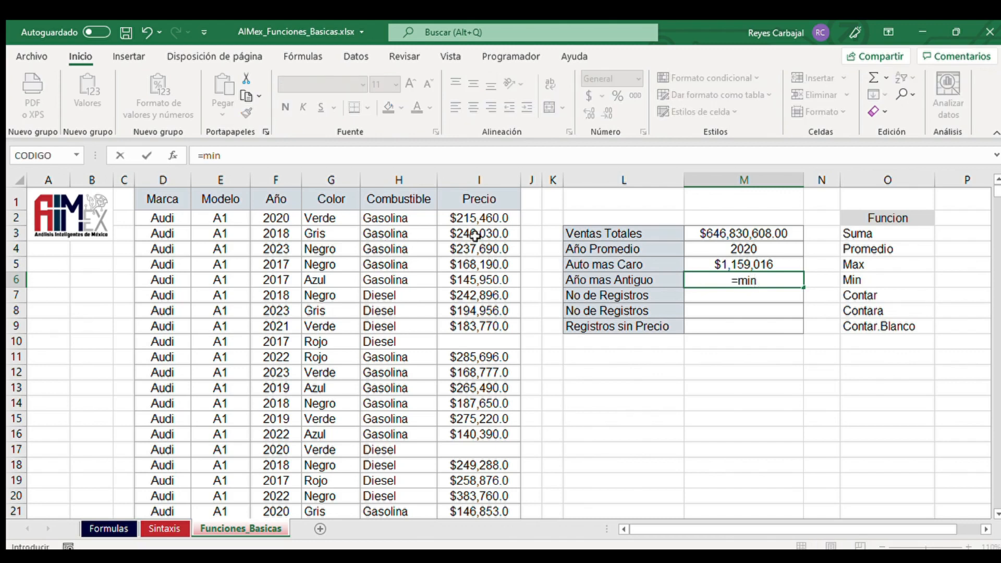
key(Tab)
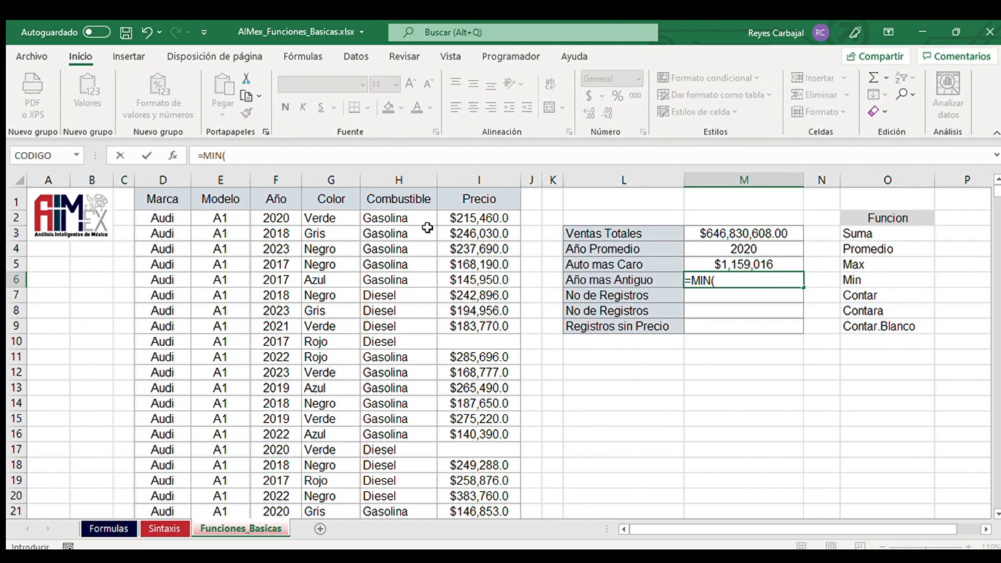
click(289, 185)
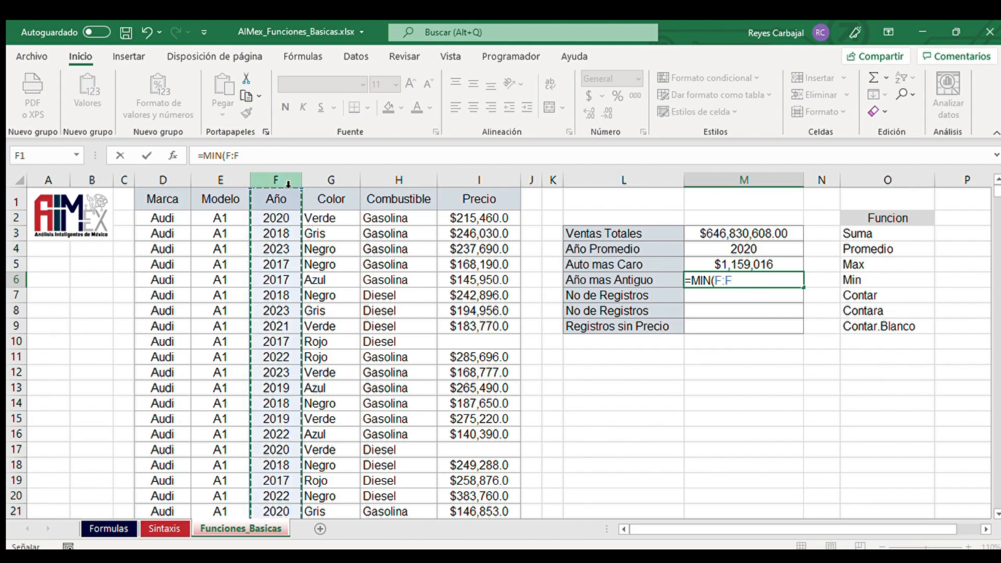
key(Return)
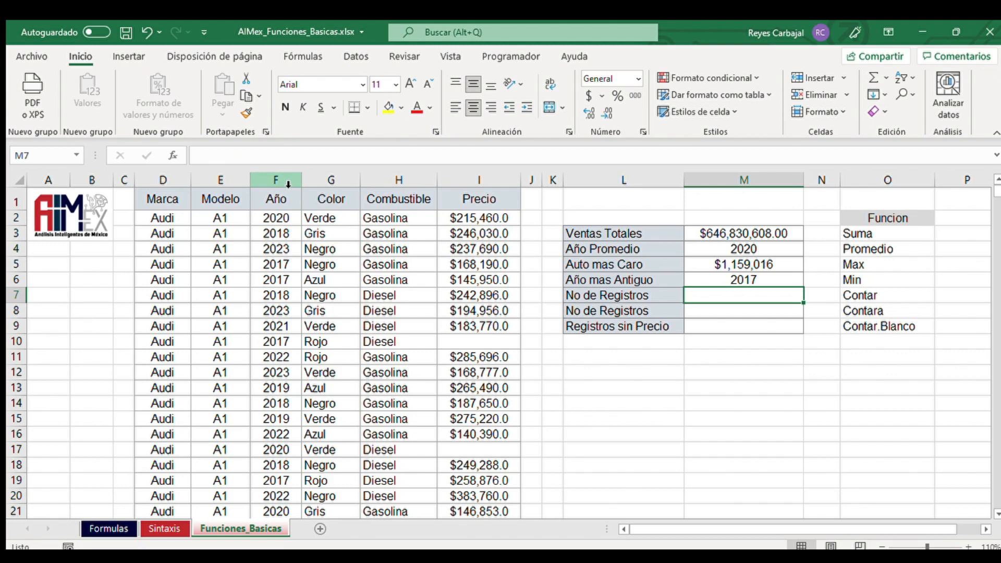
Step: Fill the empty Precio cells I10 and I17 with the sample texts "x" and "Hola"
click(463, 239)
click(472, 255)
click(477, 277)
click(476, 300)
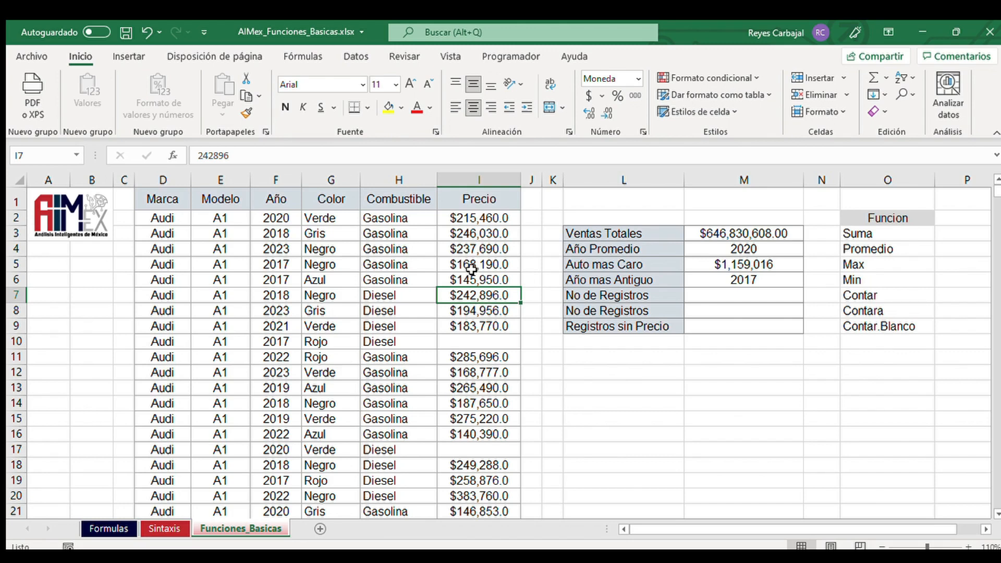
click(487, 336)
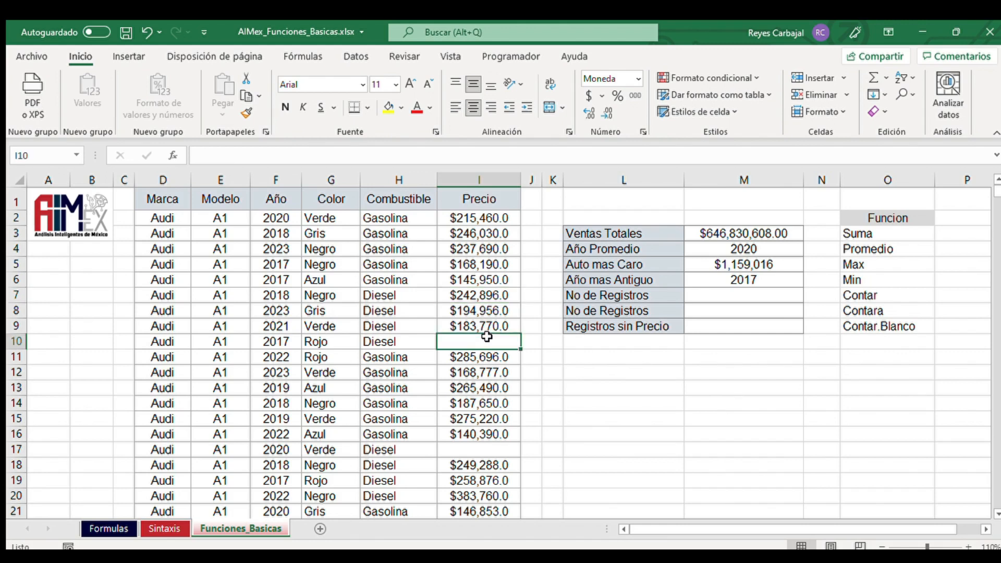
text(x)
click(506, 452)
text(Hola)
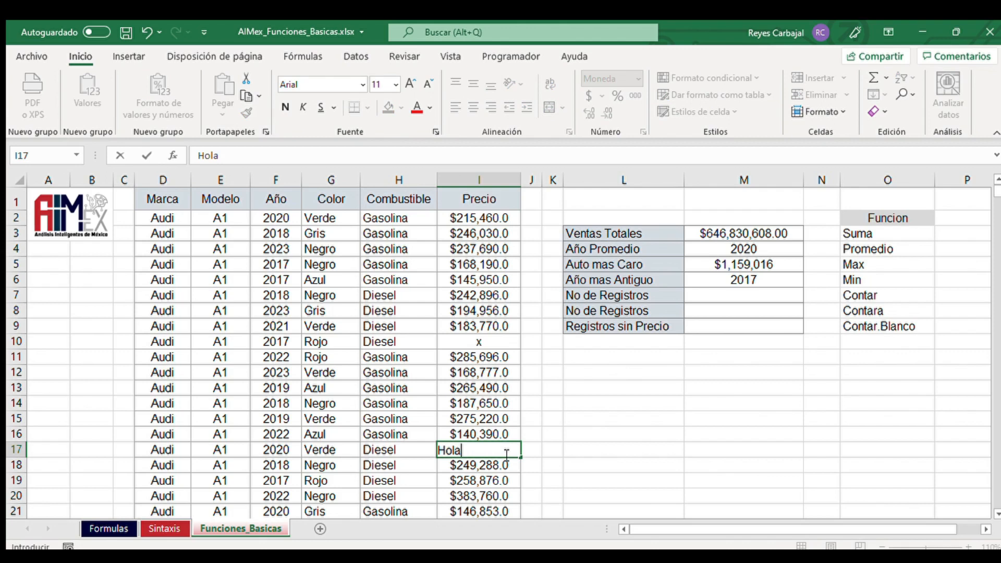
click(513, 407)
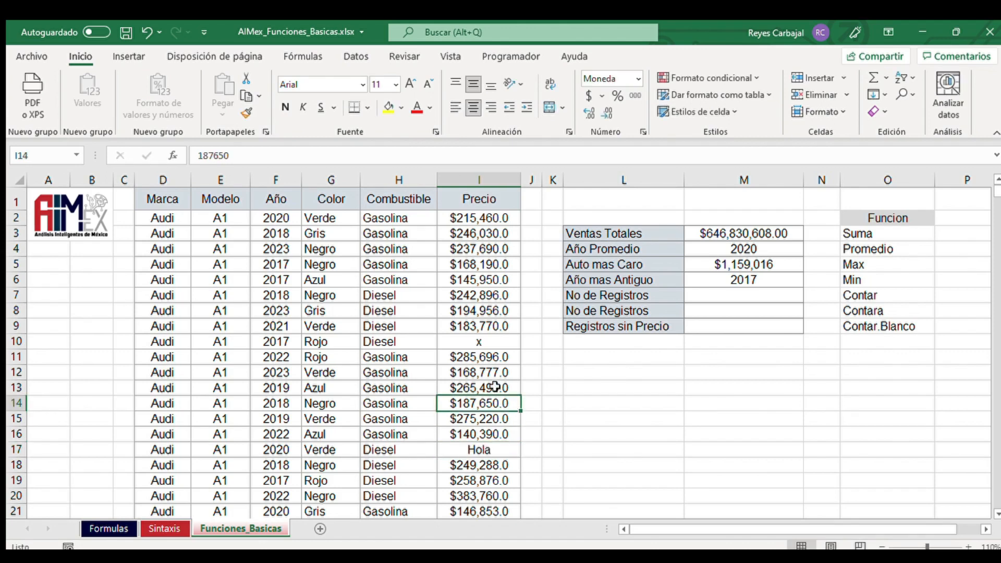
click(491, 342)
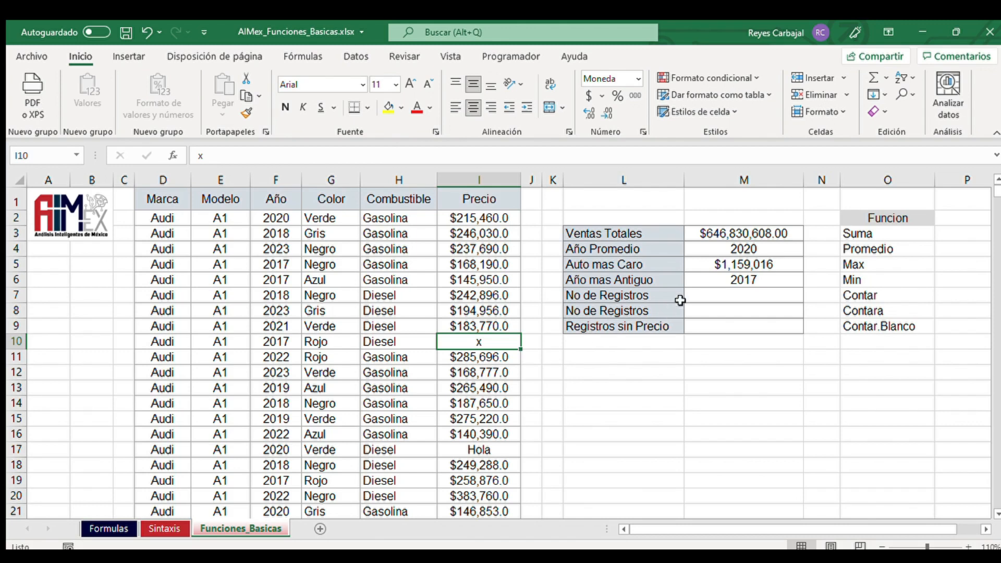
Step: Calculate the first No de Registros value in M7 with CONTAR over the whole Precio column I:I
click(716, 295)
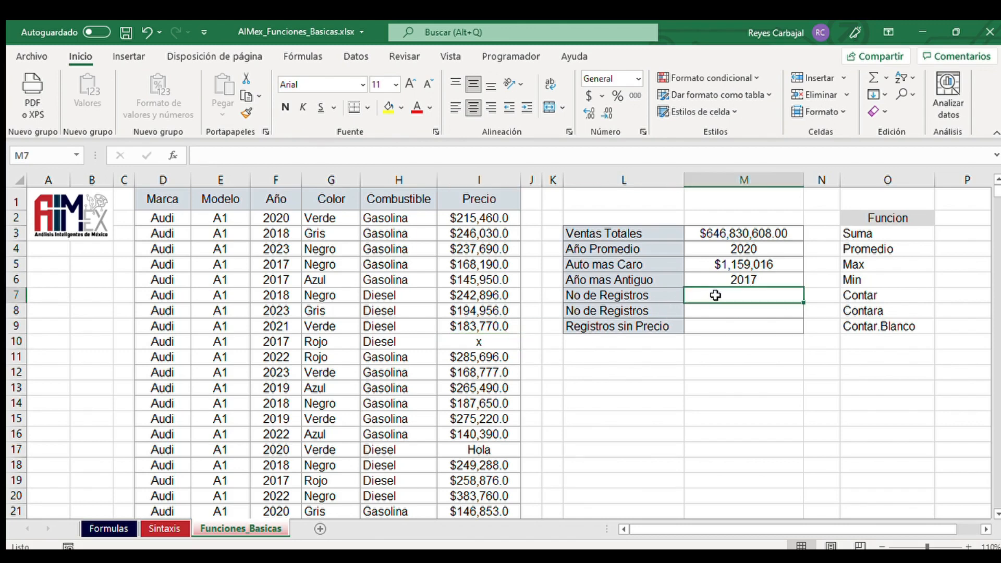
text(=cont)
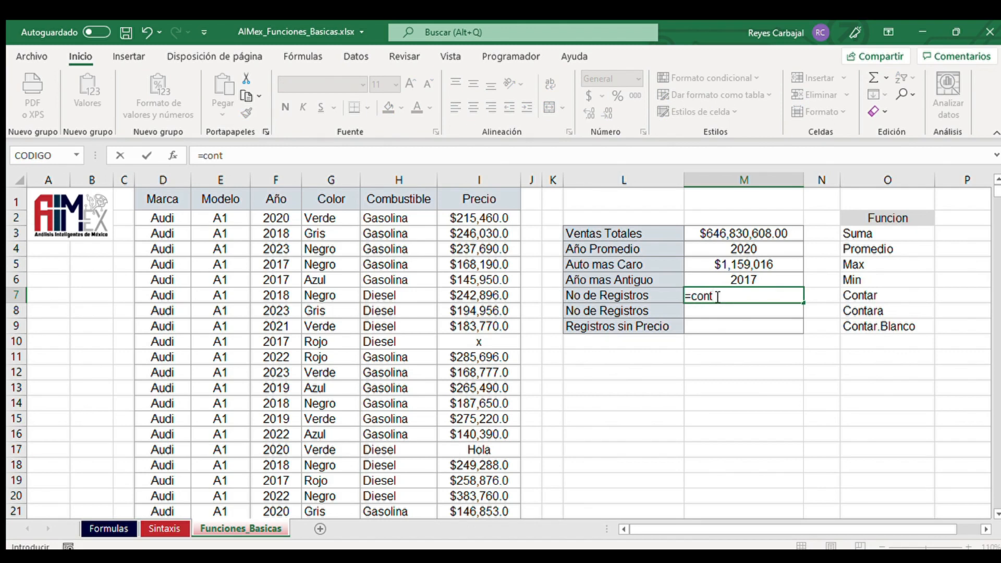
key(Tab)
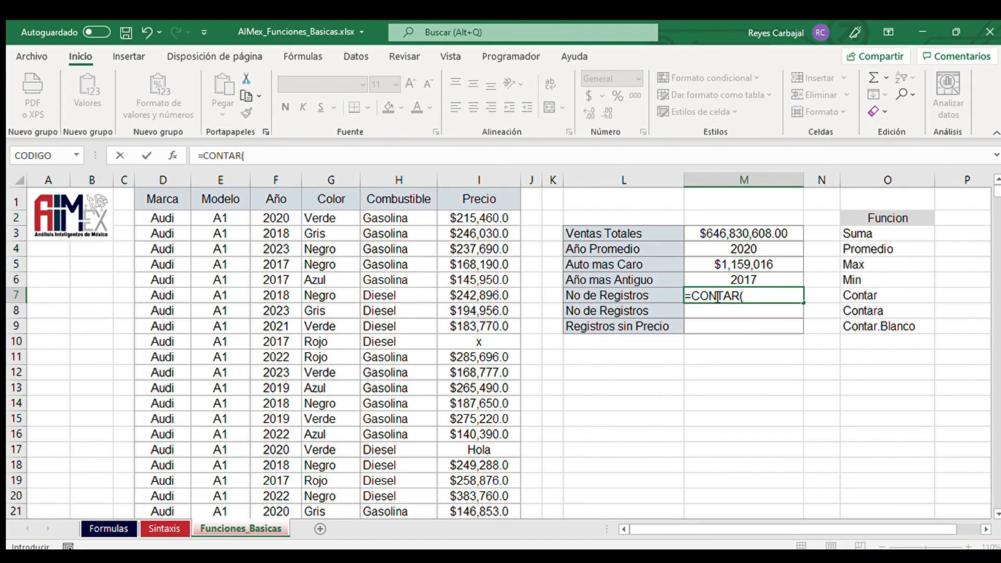
click(503, 190)
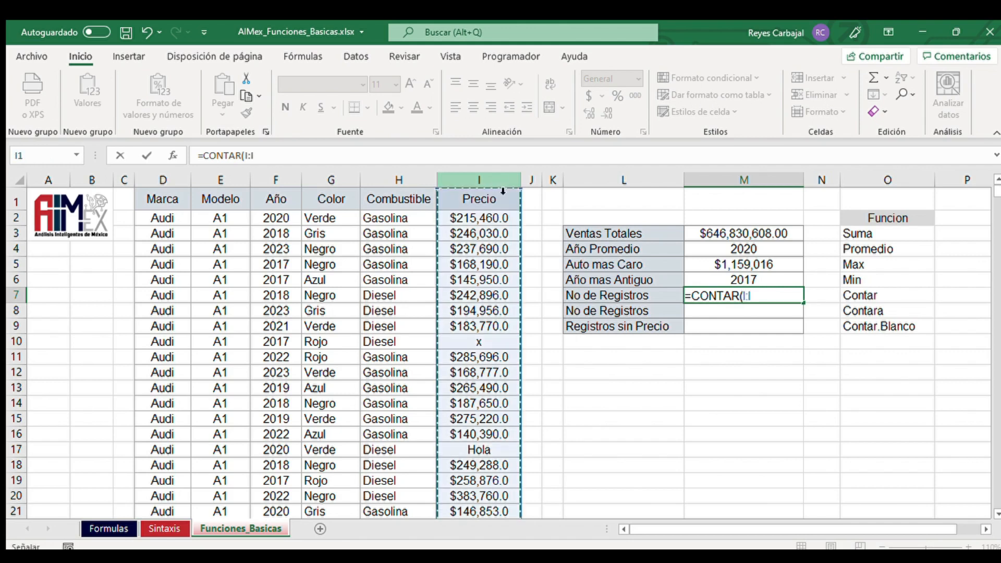
text())
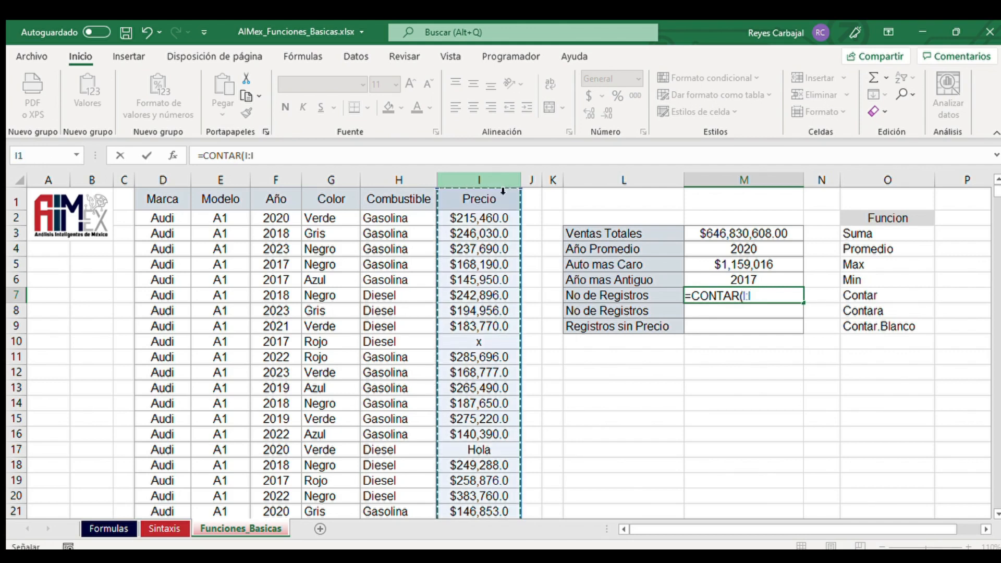
key(Return)
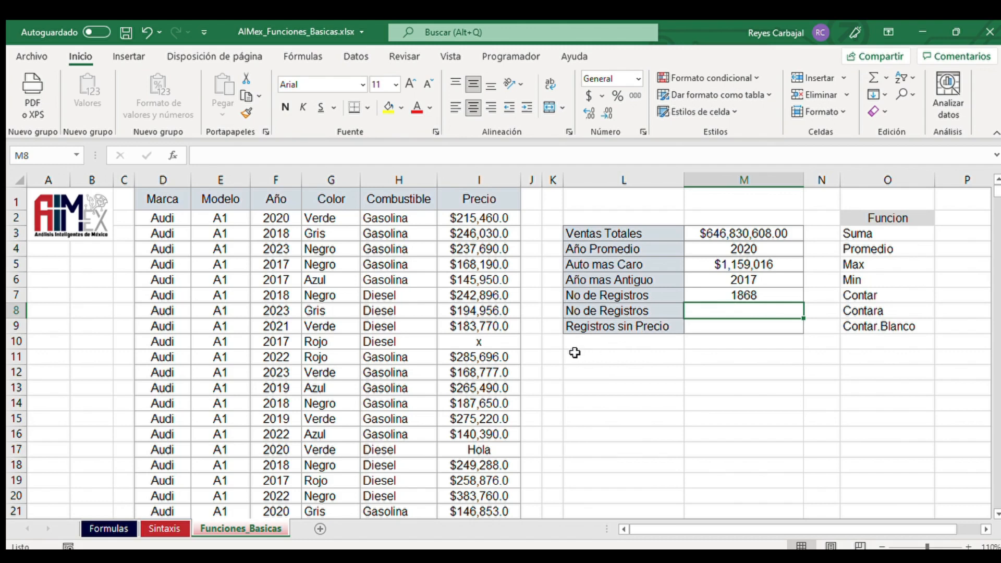
Step: Calculate the second No de Registros value in M8 with CONTARA over the whole Precio column I:I
text(=conta)
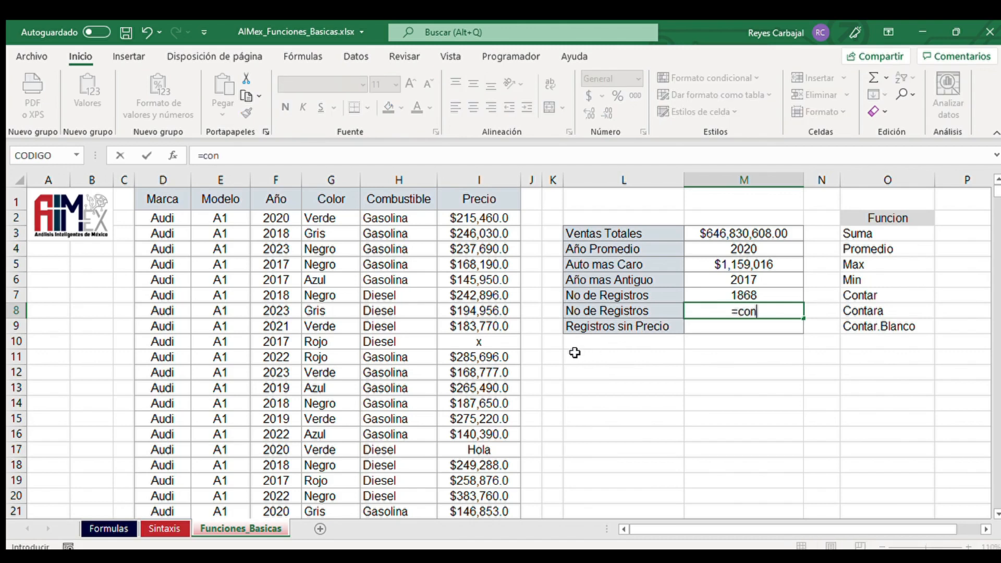
key(Tab)
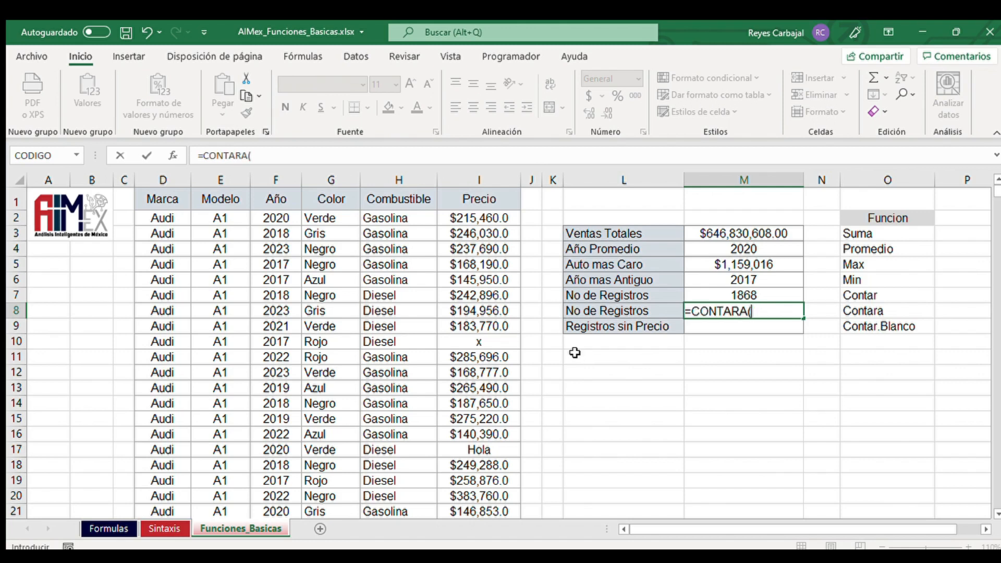
click(490, 189)
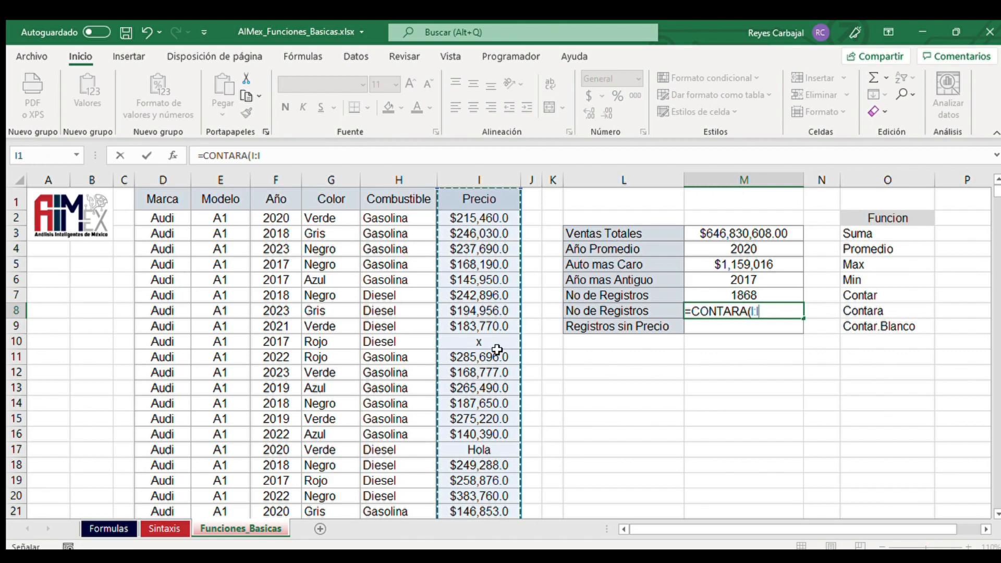
key(Return)
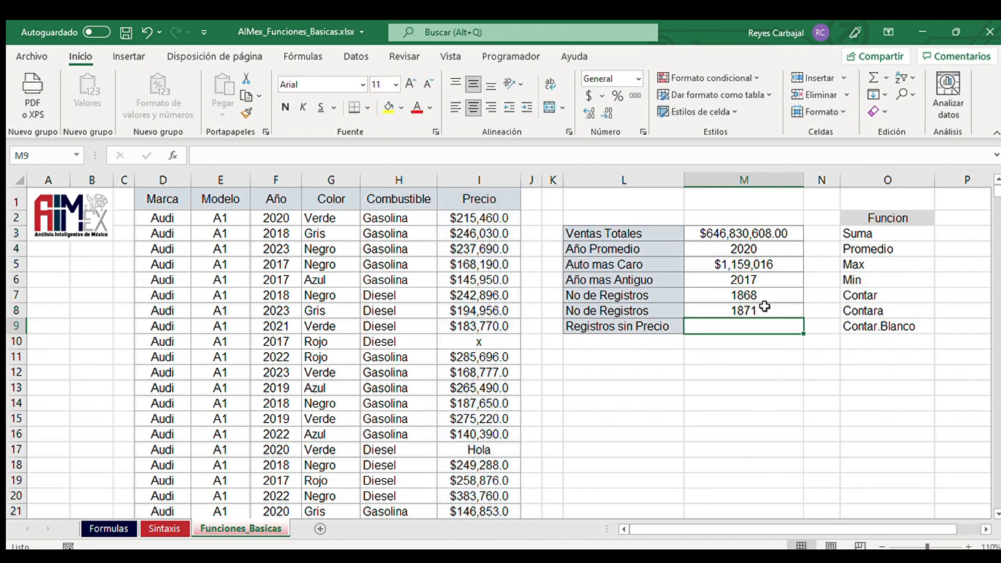
click(479, 201)
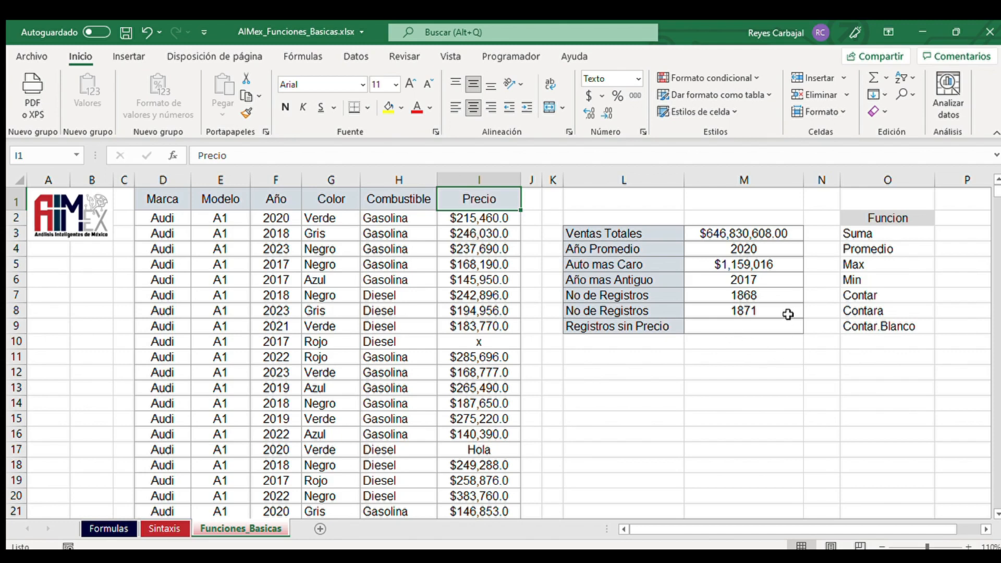
Step: Clear the sample texts "x" and "Hola" from the Precio cells I10 and I17
click(757, 323)
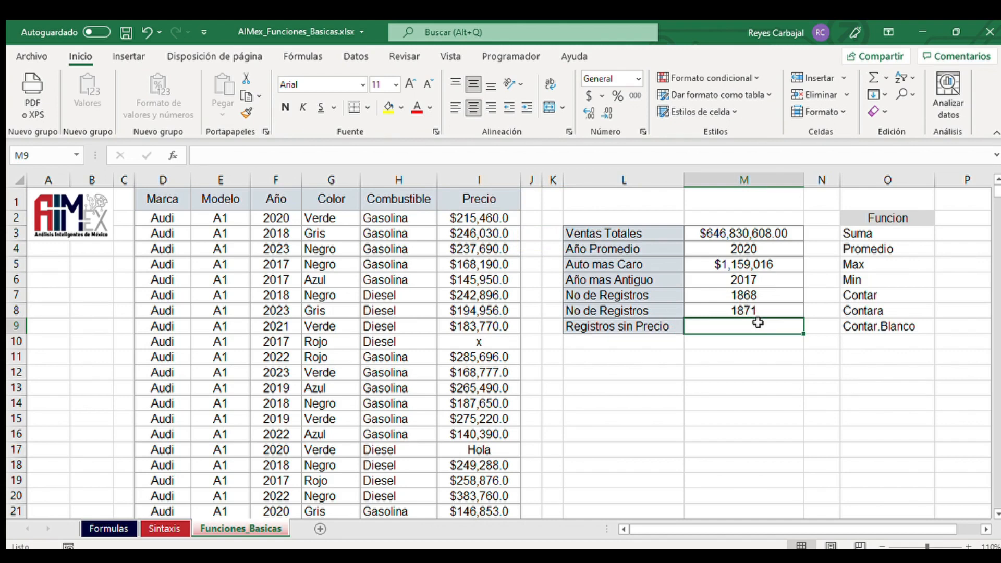
click(507, 344)
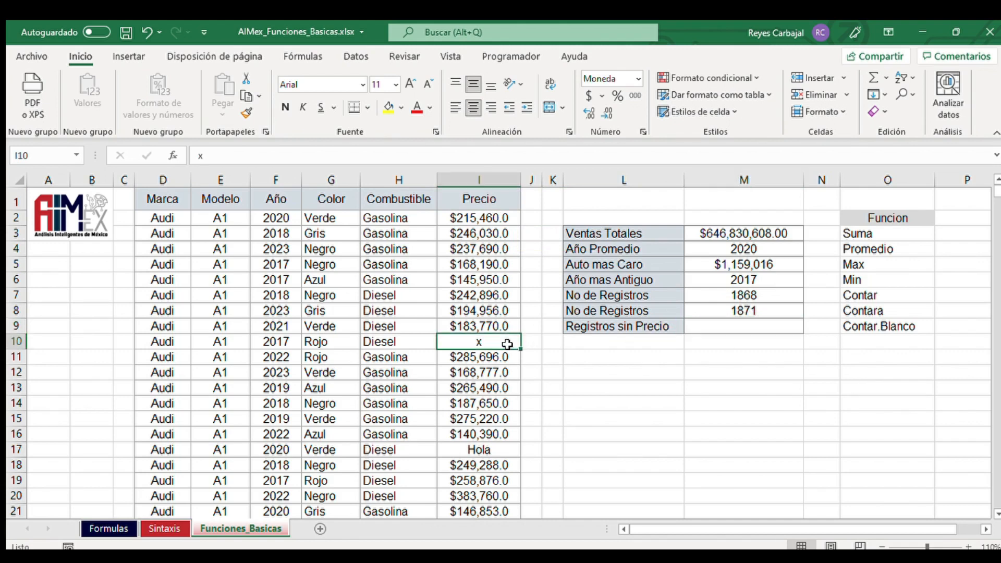
key(Delete)
click(498, 450)
key(Delete)
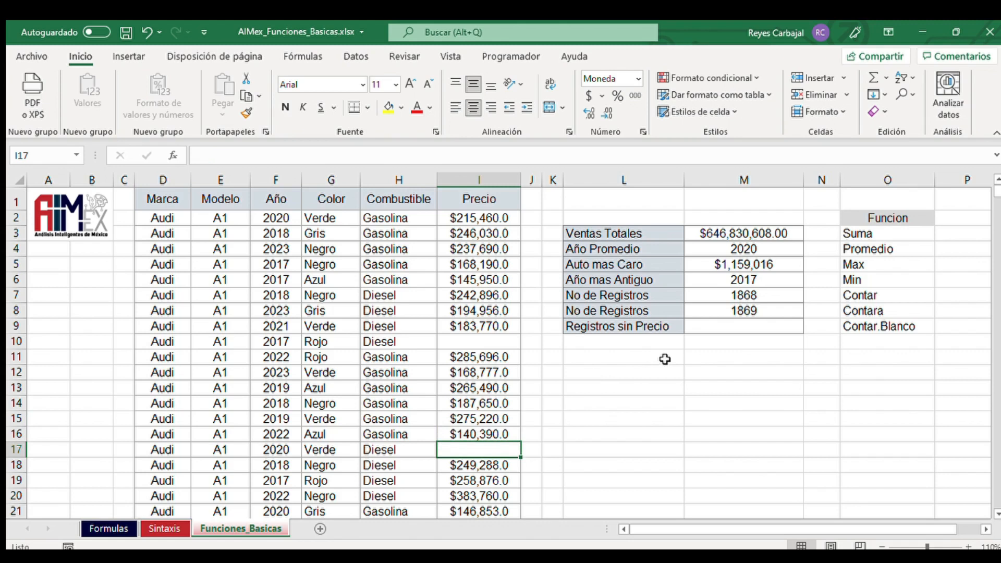
Step: Calculate the Registros sin Precio value in M9 with CONTAR.BLANCO over the range I2:I18
click(738, 330)
text(=c)
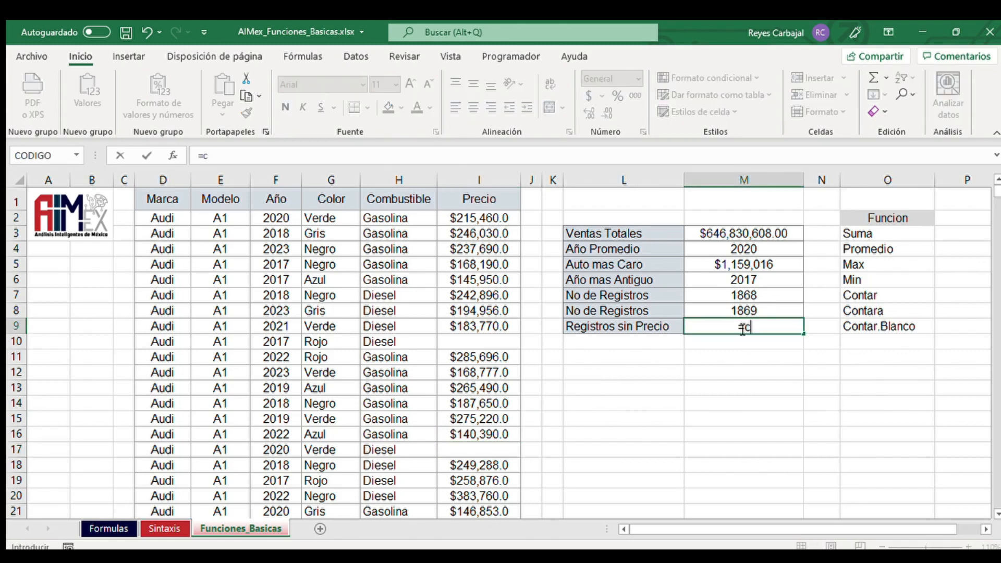
text(ontar)
key(Down)
key(Tab)
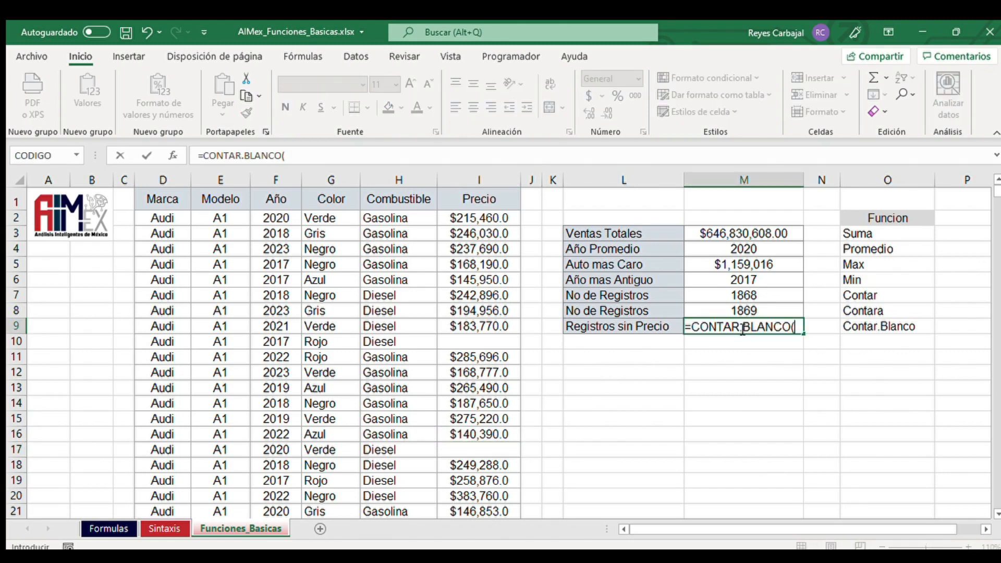
drag(499, 218, 483, 465)
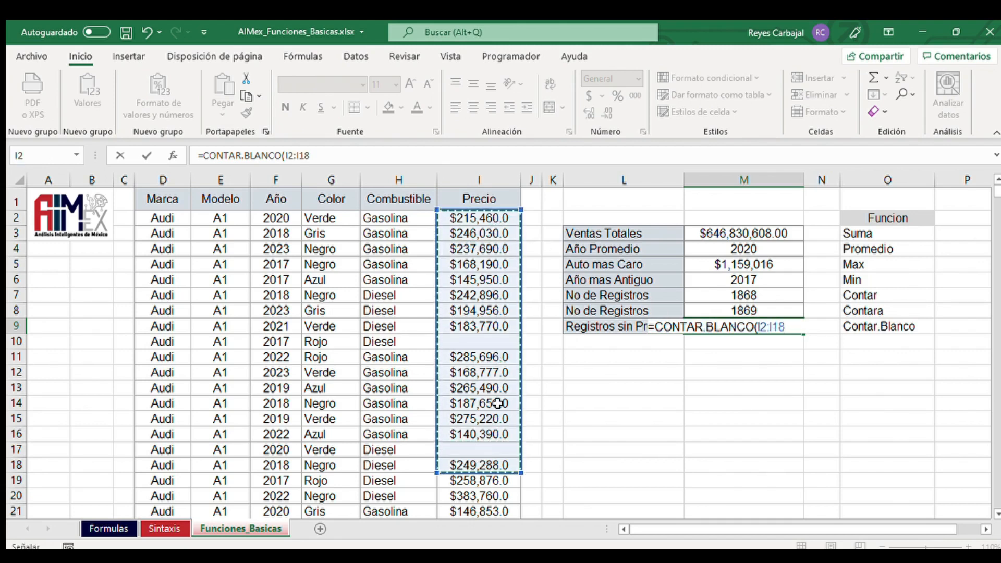
key(Return)
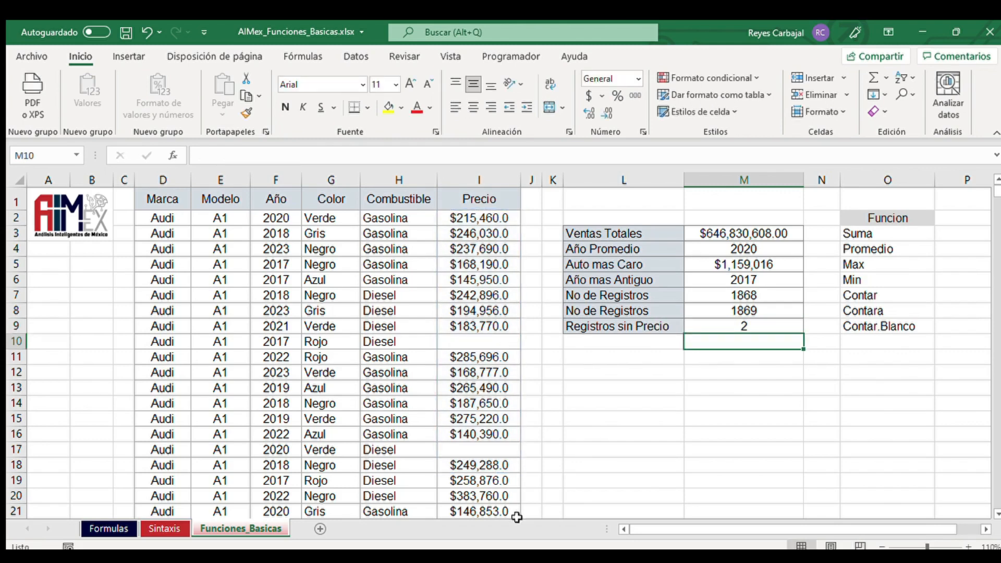
Step: Replace the range in the CONTAR.BLANCO formula in M9 with the whole Precio column I:I
click(749, 324)
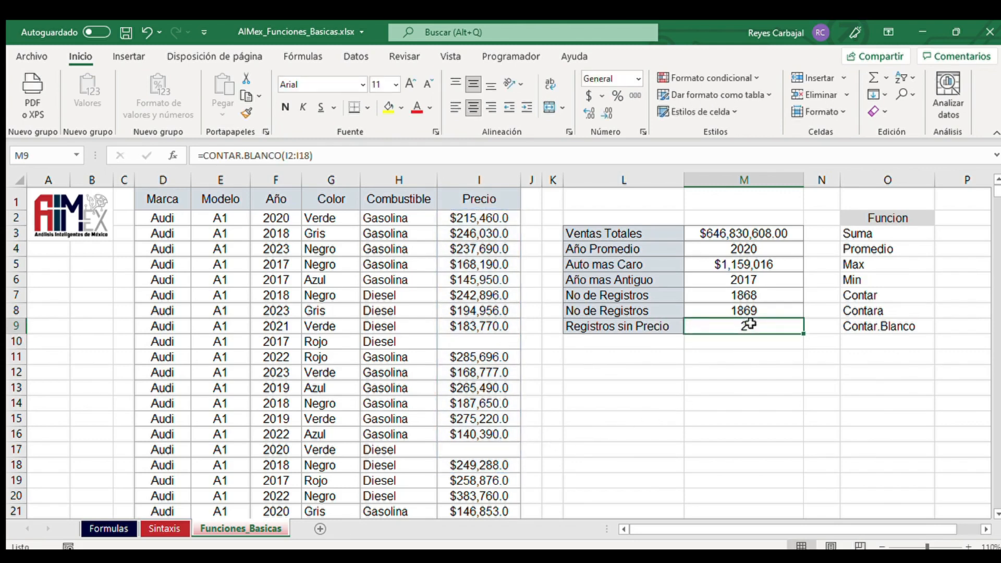
double_click(749, 324)
drag(757, 325, 840, 340)
key(BackSpace)
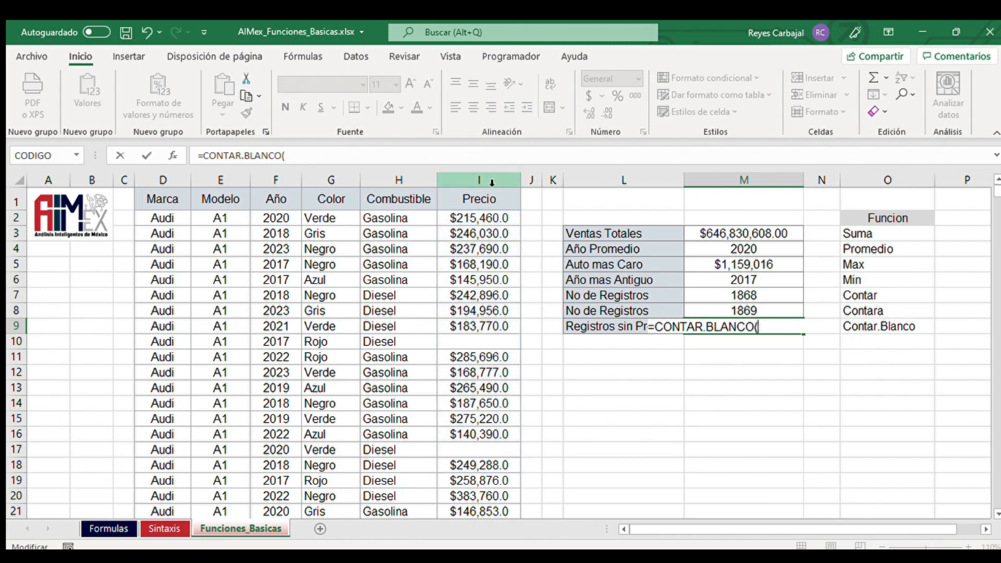
click(491, 181)
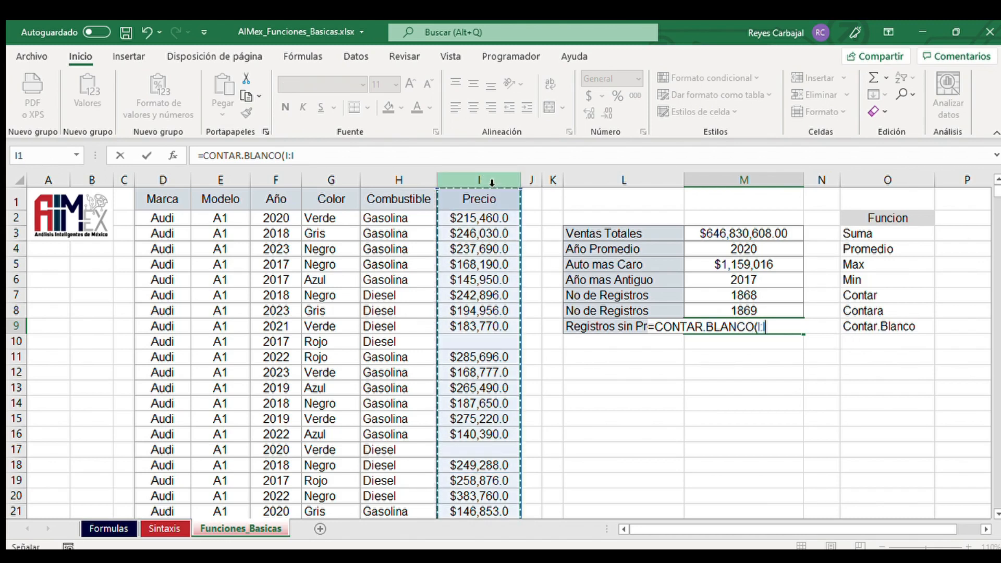
key(Return)
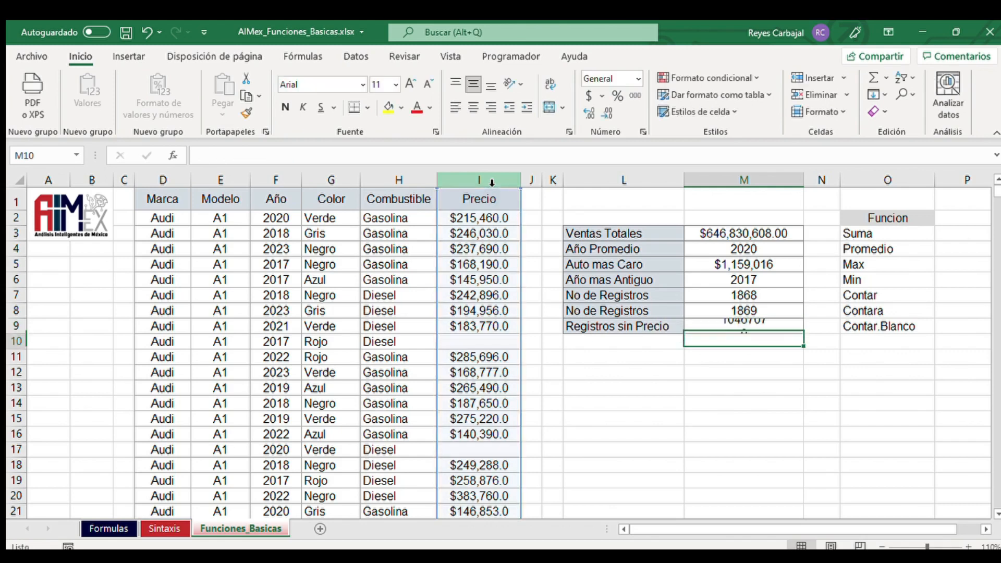
click(743, 324)
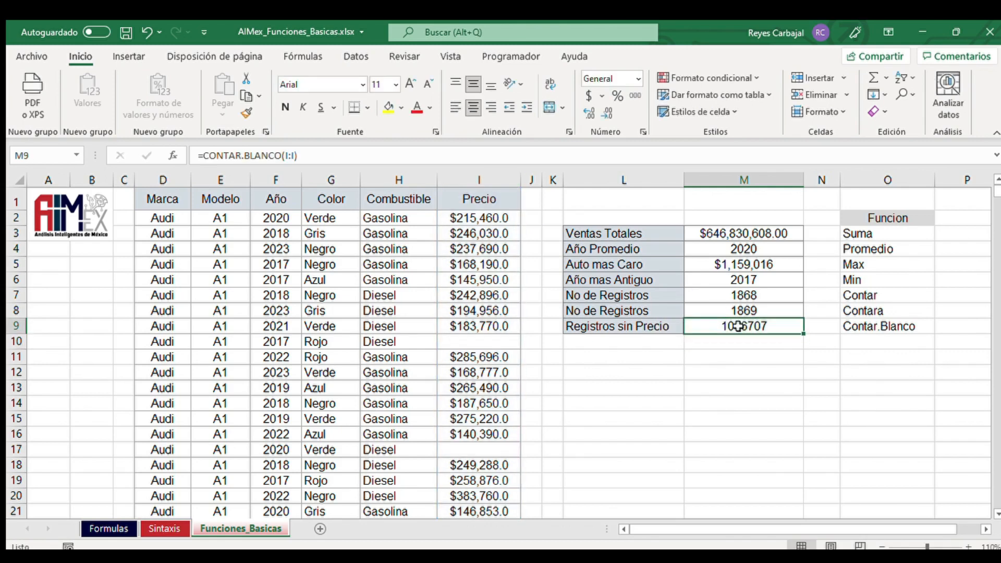
Step: Inspect the whole Precio column and jump to the last filled row of the Combustible column
click(500, 181)
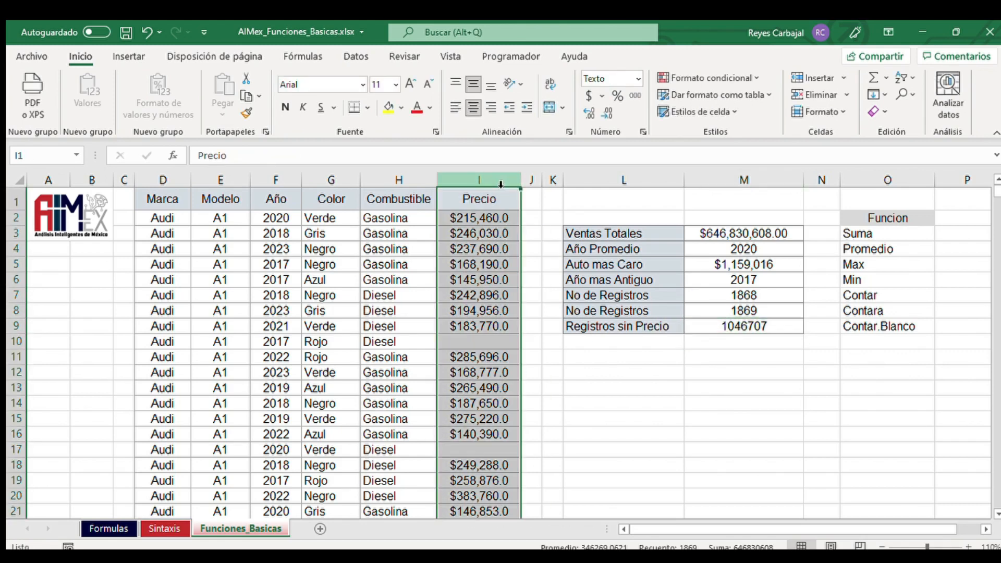
click(421, 247)
key(ctrl+Down)
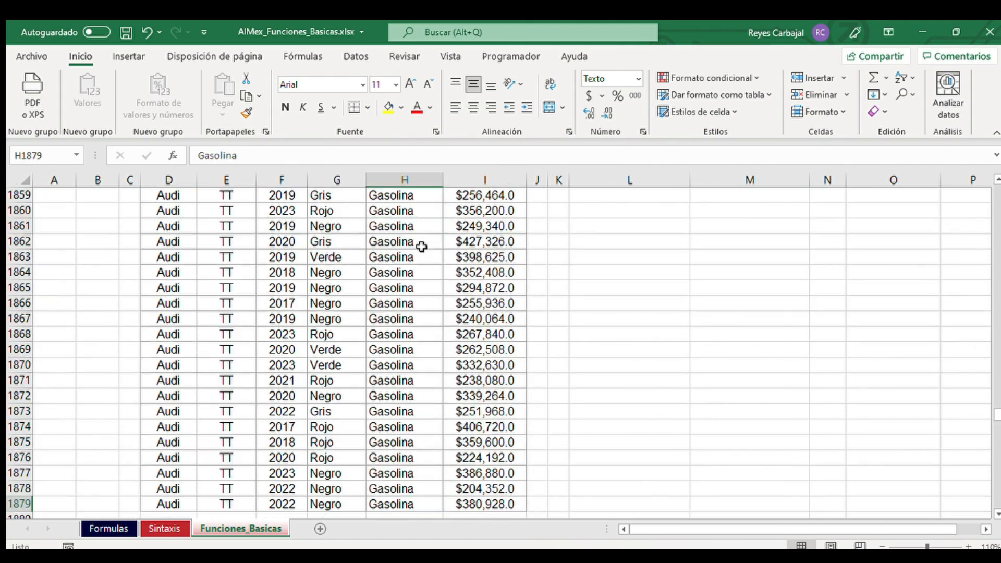
Step: Examine the empty Precio cells below the last record from I1880 down, and return to the first record of the table
scroll(490, 293, down, 3)
scroll(488, 321, down, 2)
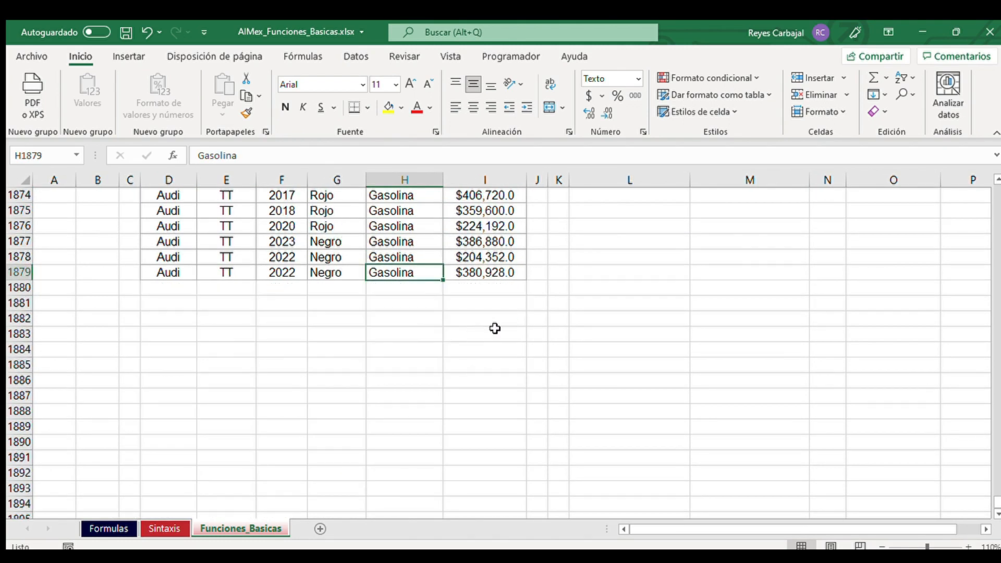
drag(487, 296, 485, 521)
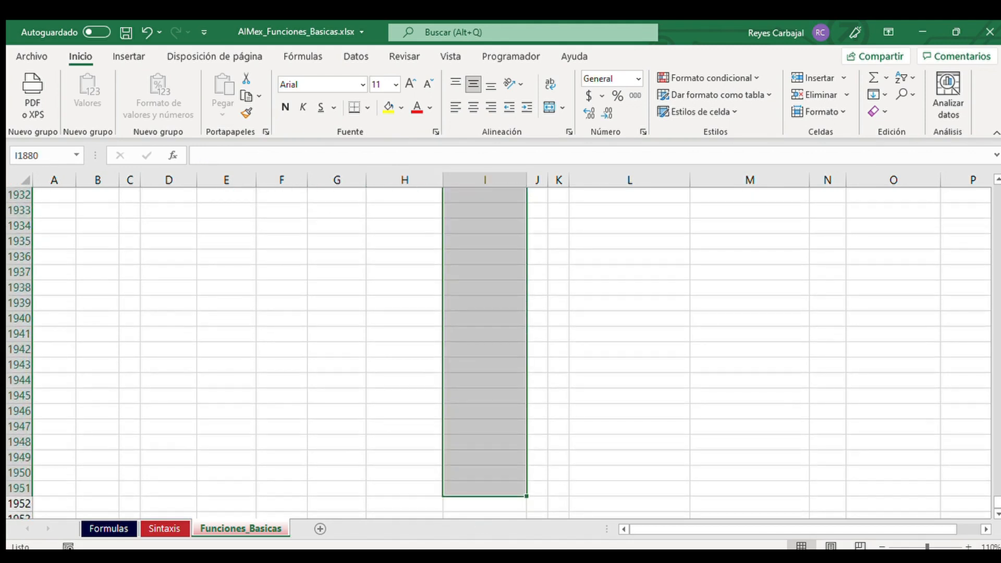
key(ctrl+Up)
key(ctrl+Up)
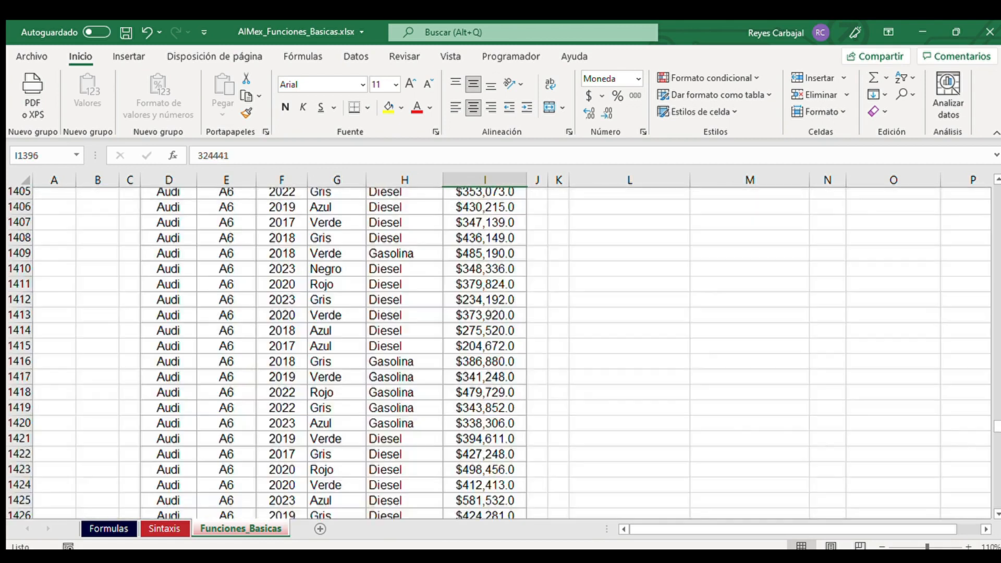
key(Left)
key(ctrl+Up)
key(Down)
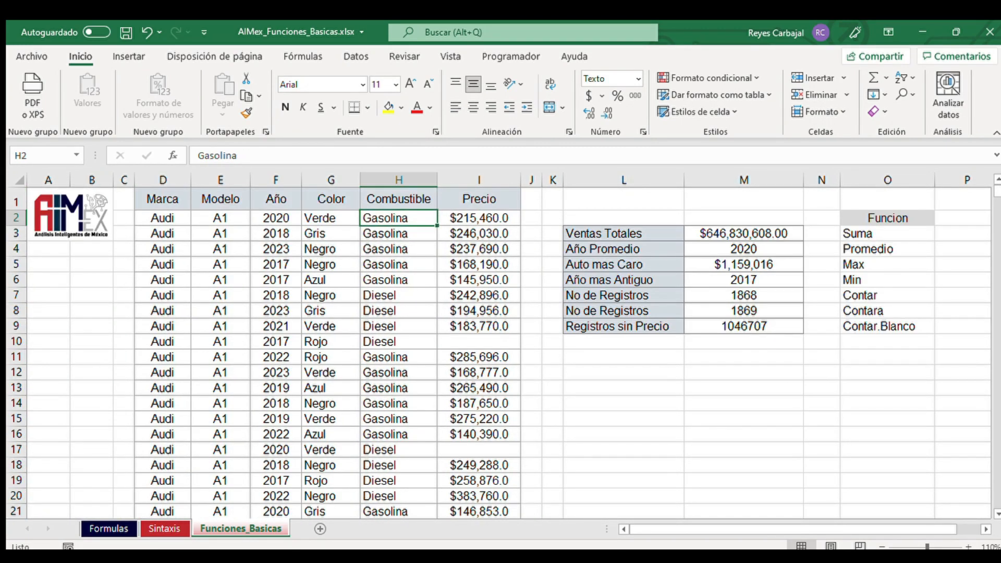
Step: Replace the whole-column range in the CONTAR.BLANCO formula in M9 with the Precio cells I2:I18
click(749, 322)
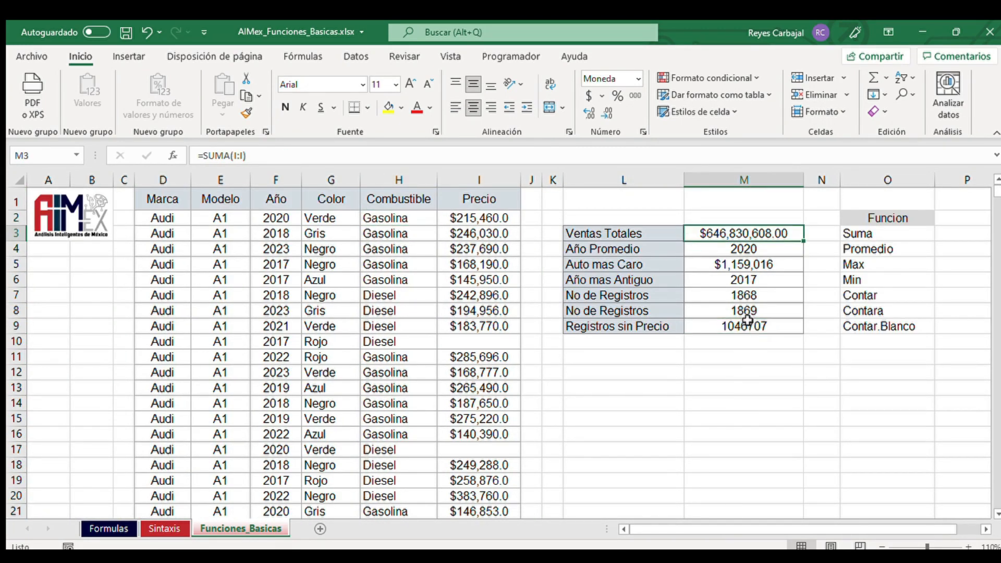
double_click(750, 322)
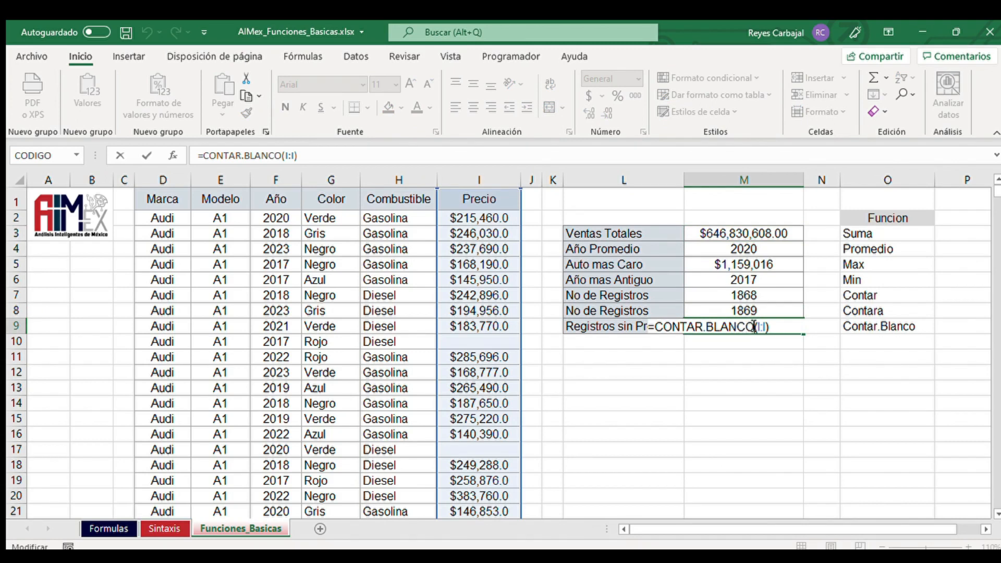
key(BackSpace)
key(BackSpace)
key(BackSpace)
key(BackSpace)
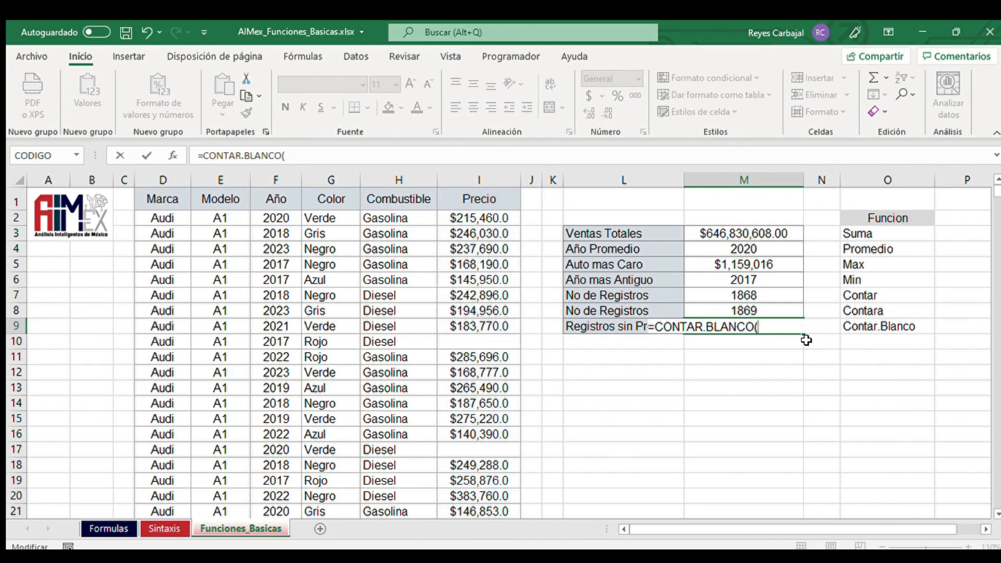
drag(474, 219, 471, 460)
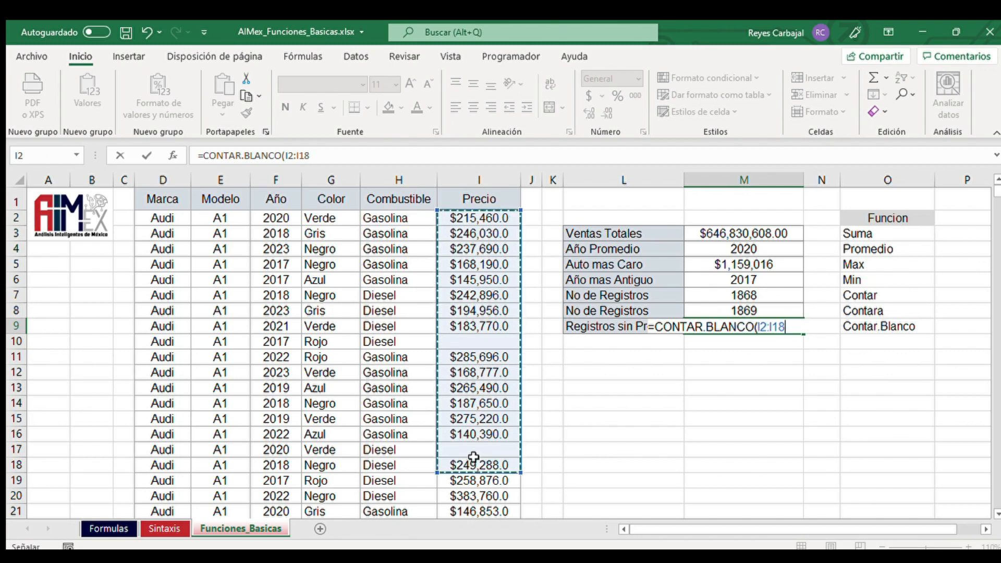
key(Return)
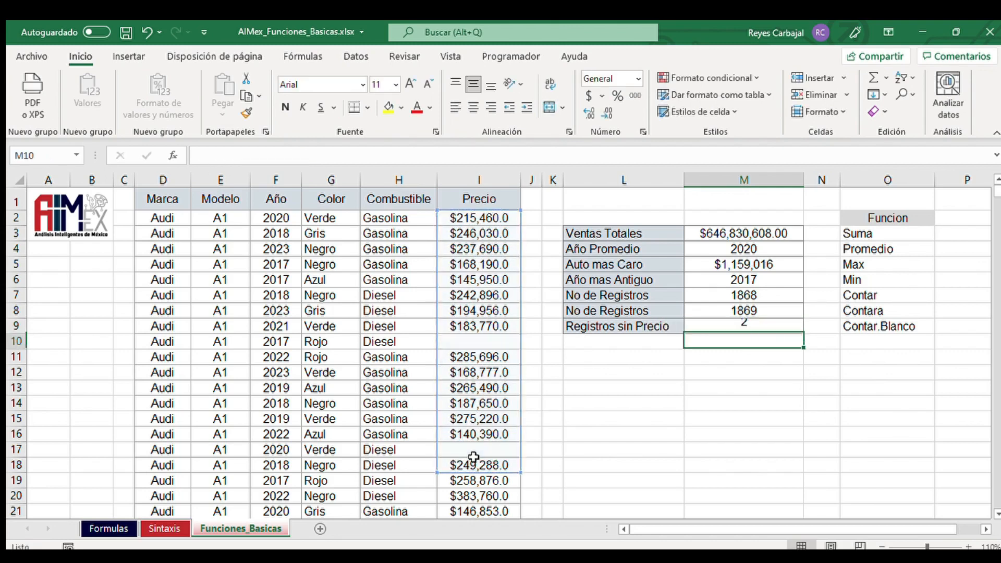